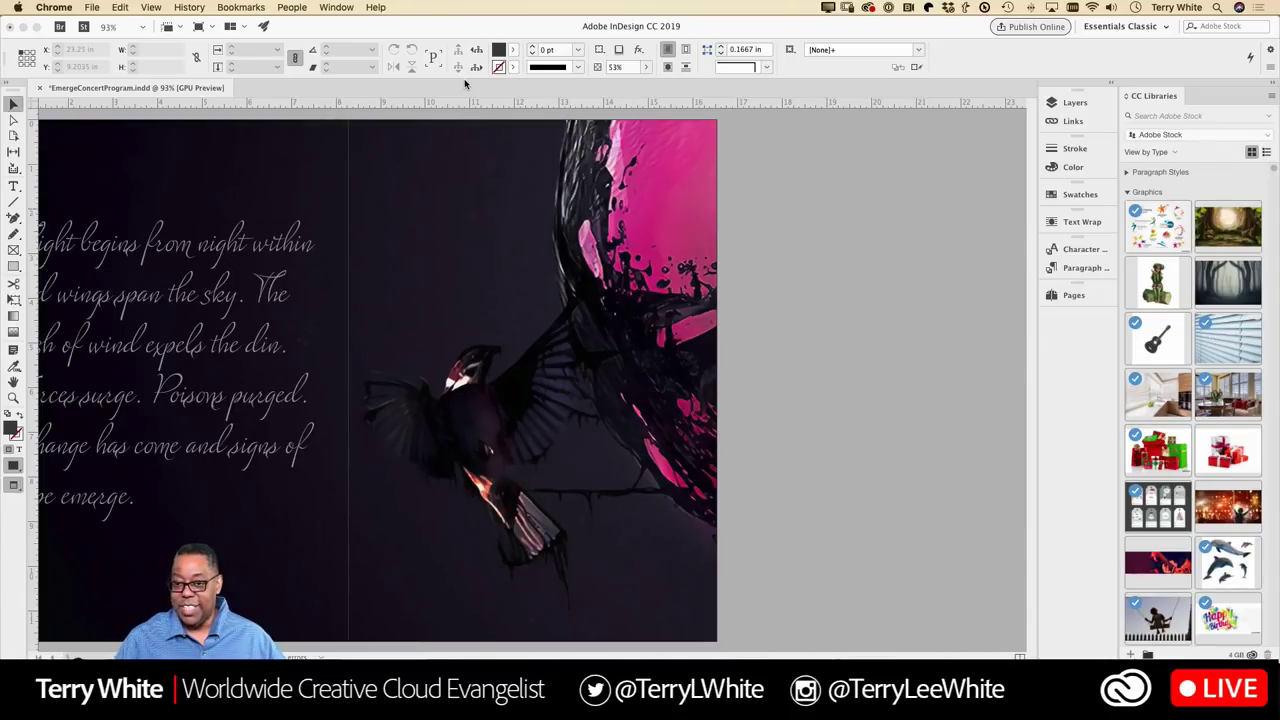
Step: Open the Interface section of the preferences
click(784, 315)
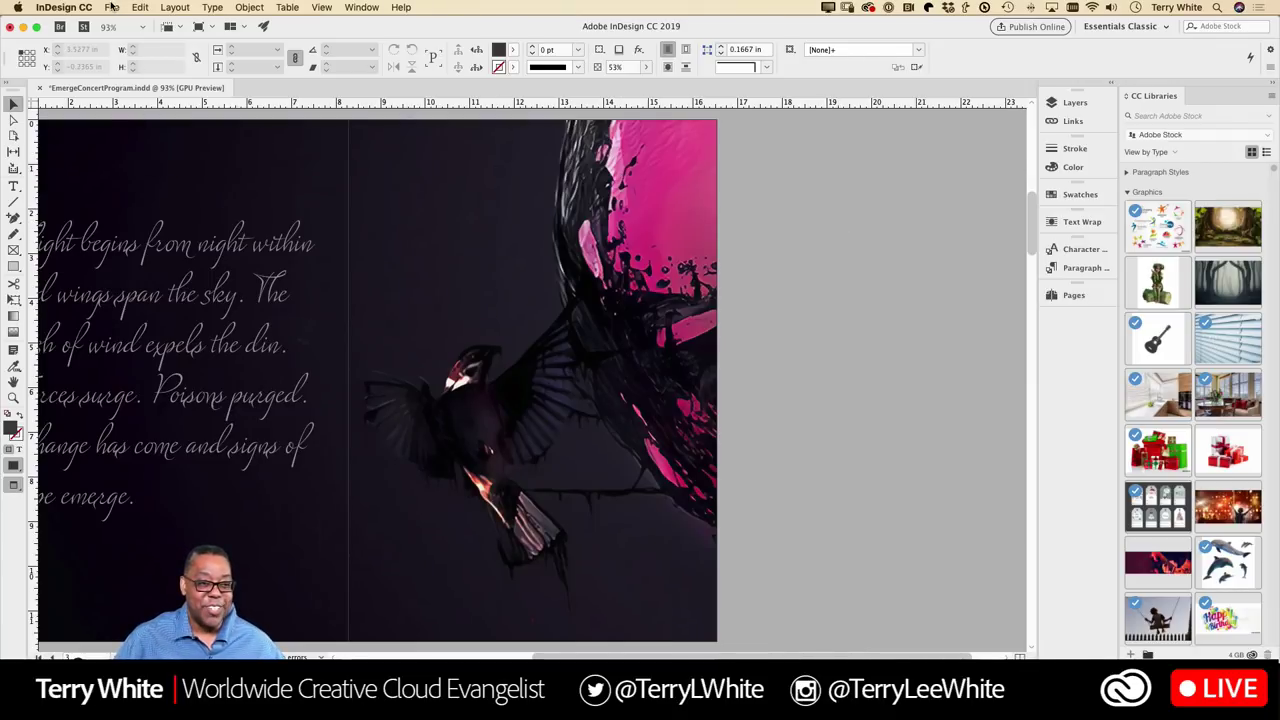
click(111, 7)
mouse_move(84, 8)
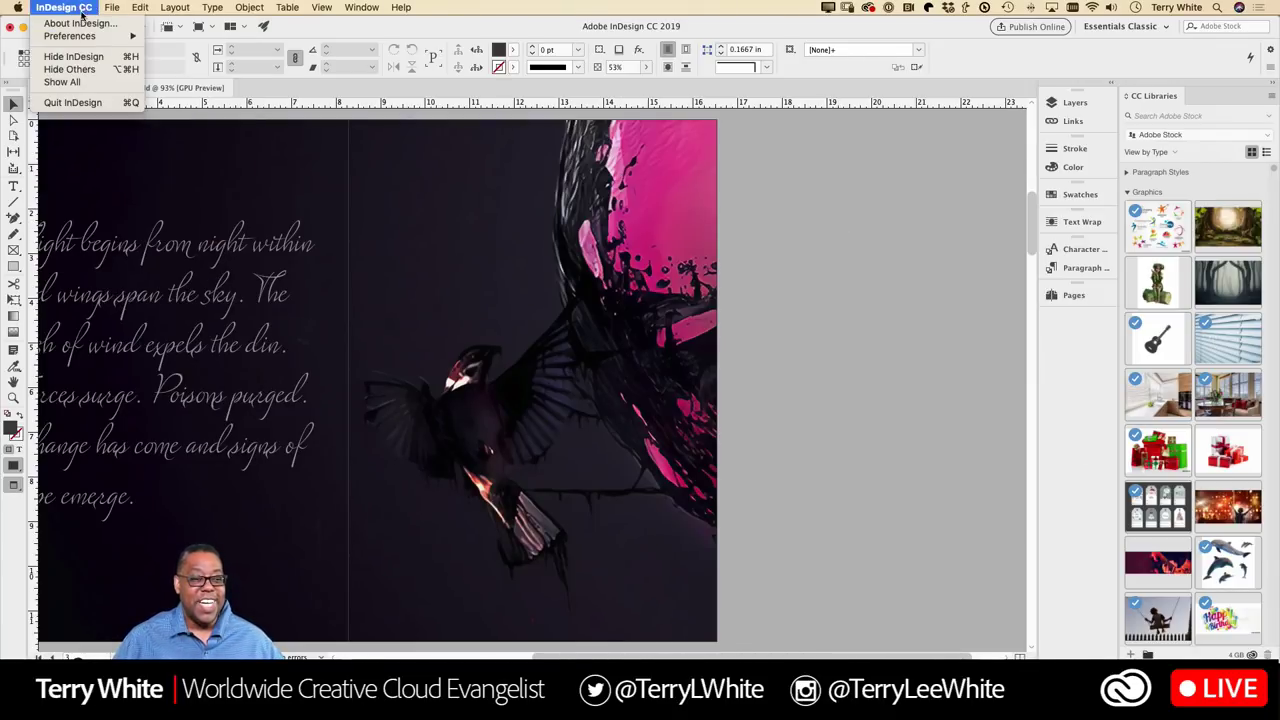
mouse_move(83, 38)
click(79, 8)
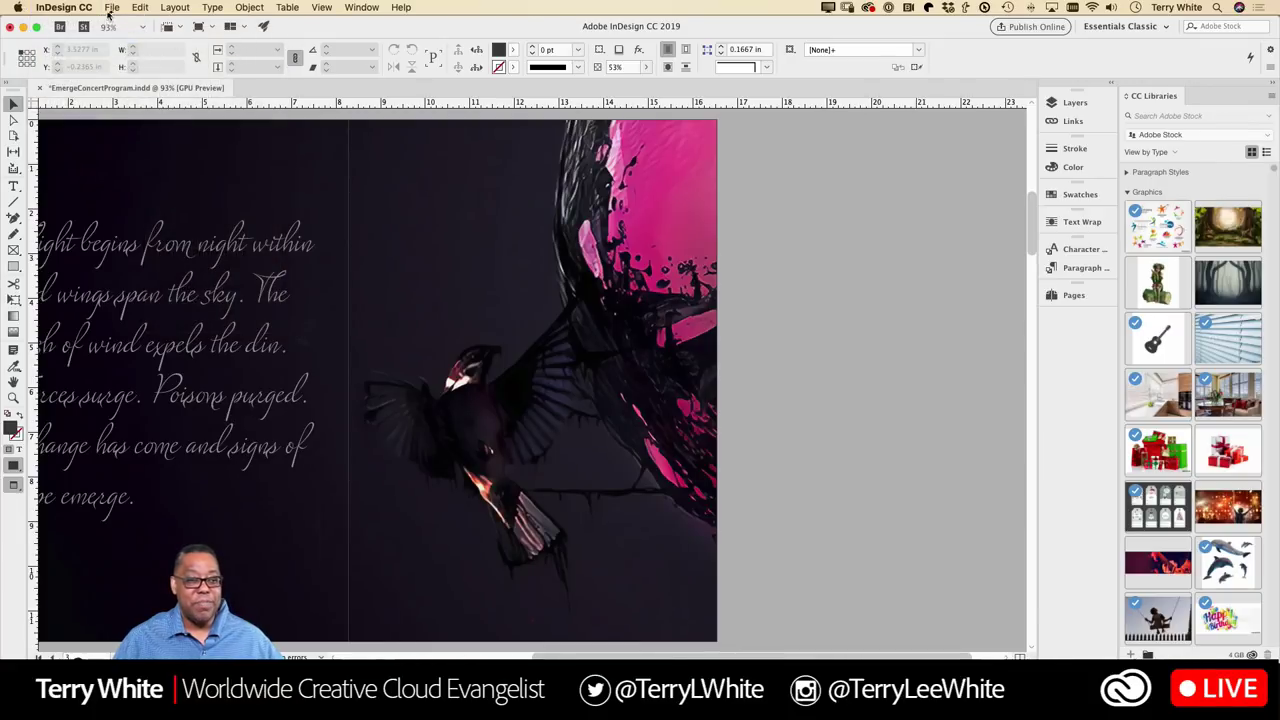
click(79, 8)
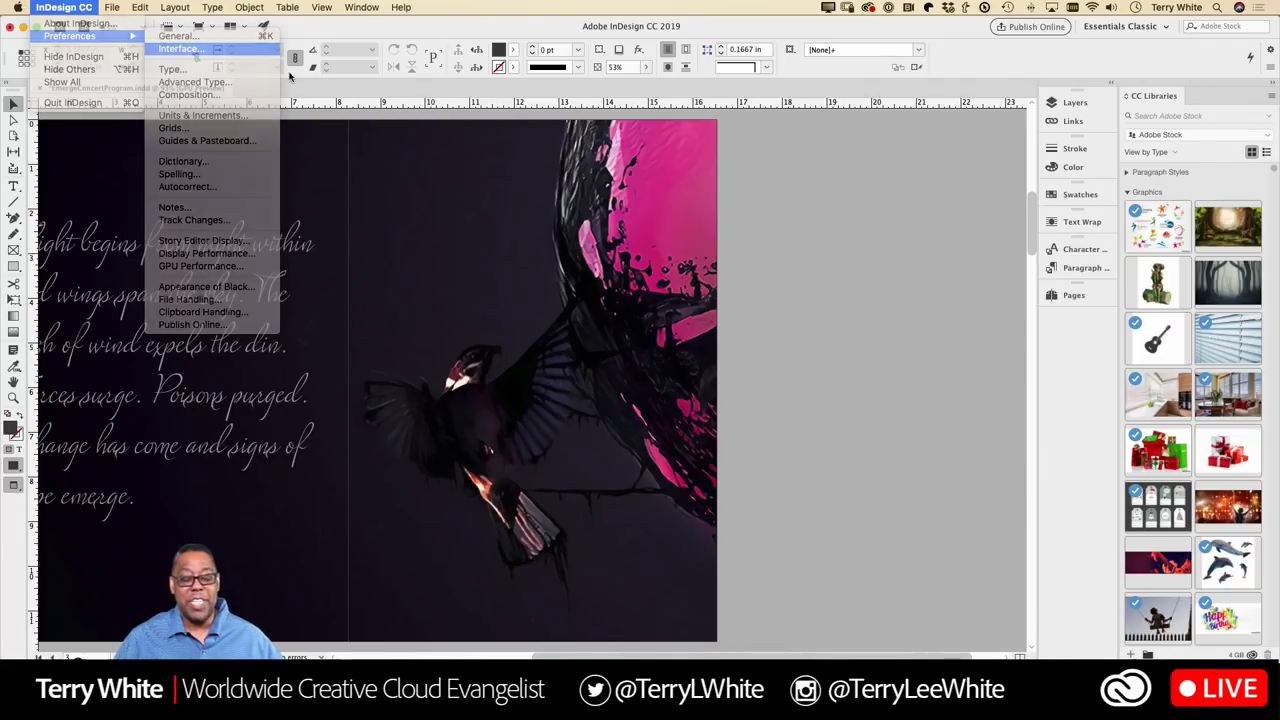
click(185, 47)
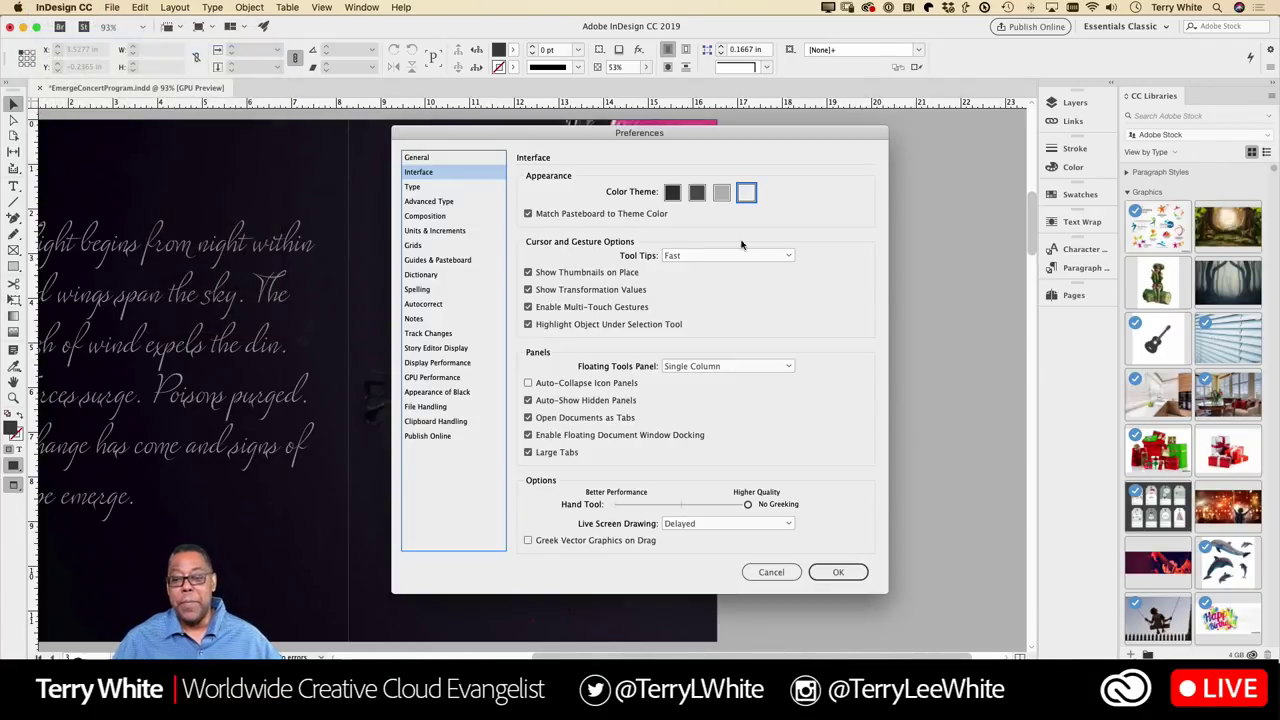
Step: Preview the four interface color themes, from the darkest to the lightest
click(697, 197)
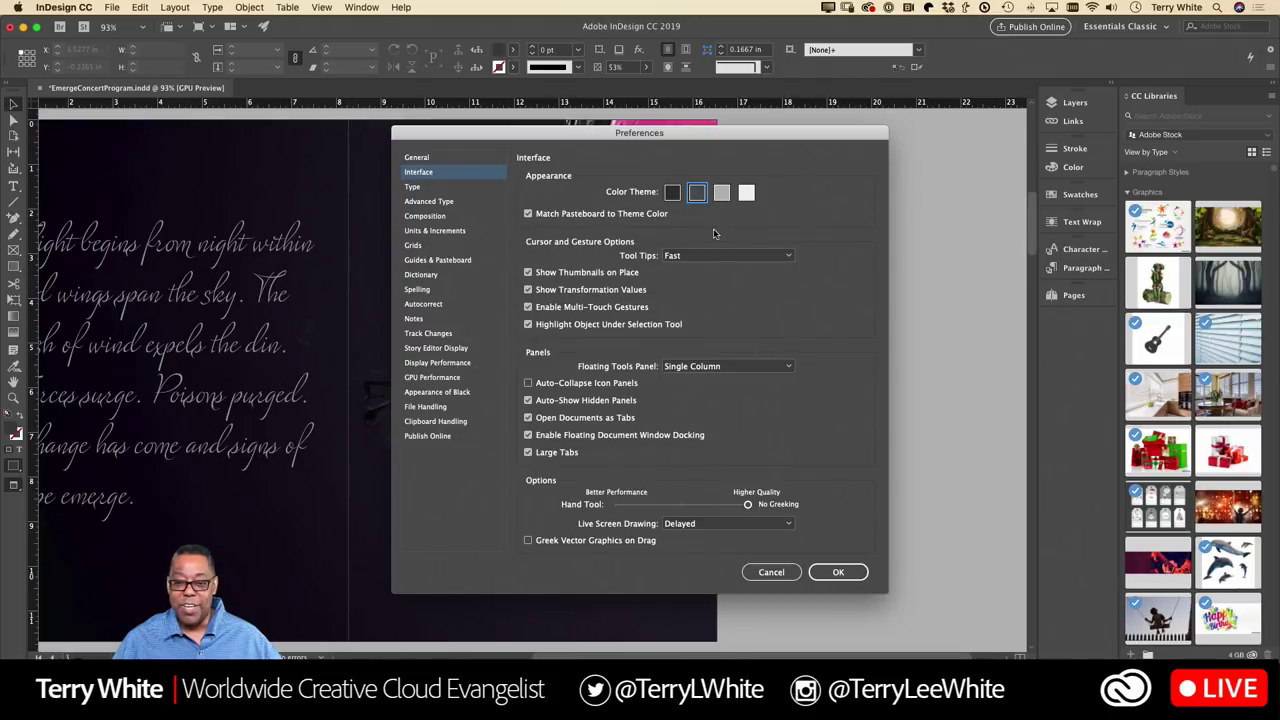
click(672, 196)
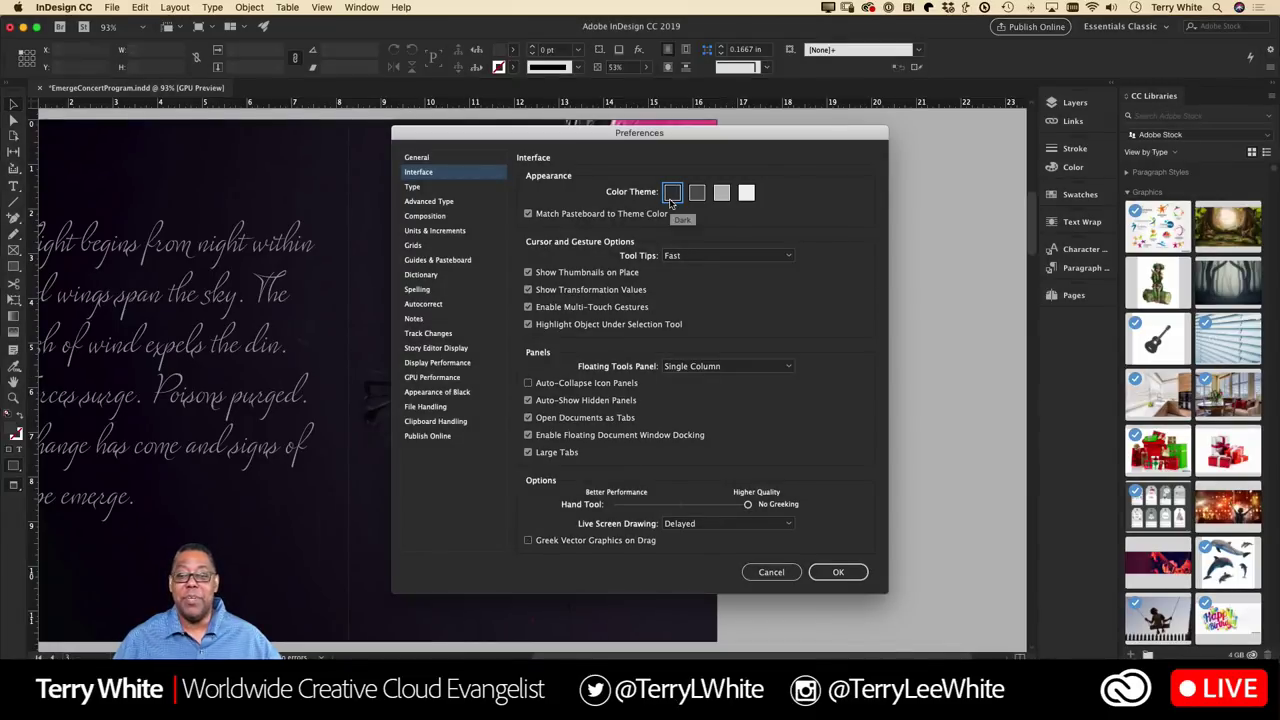
click(697, 196)
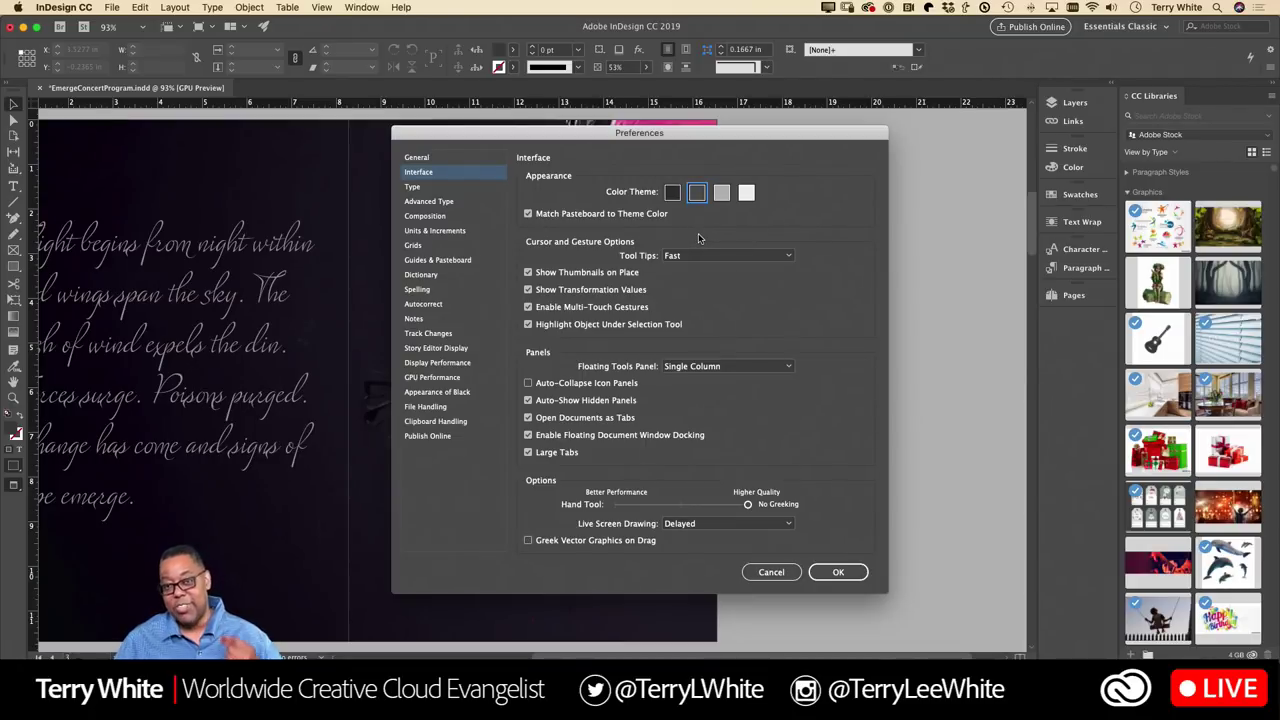
click(747, 200)
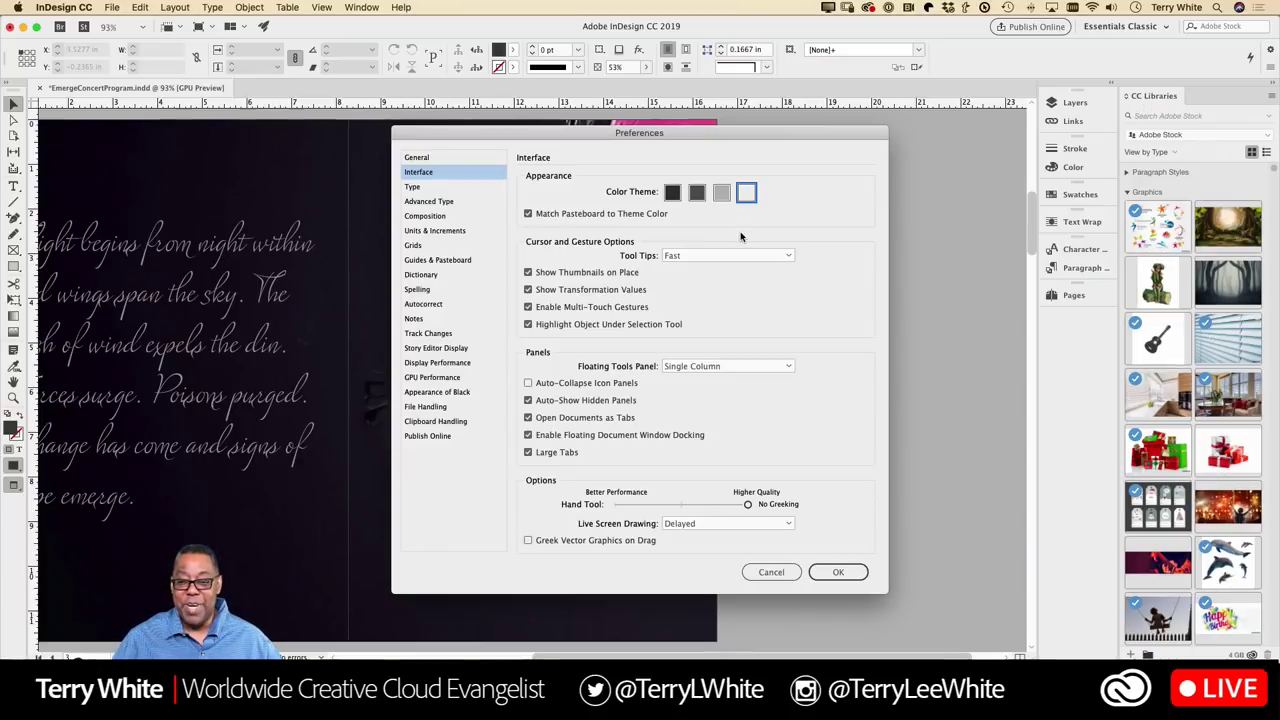
click(720, 194)
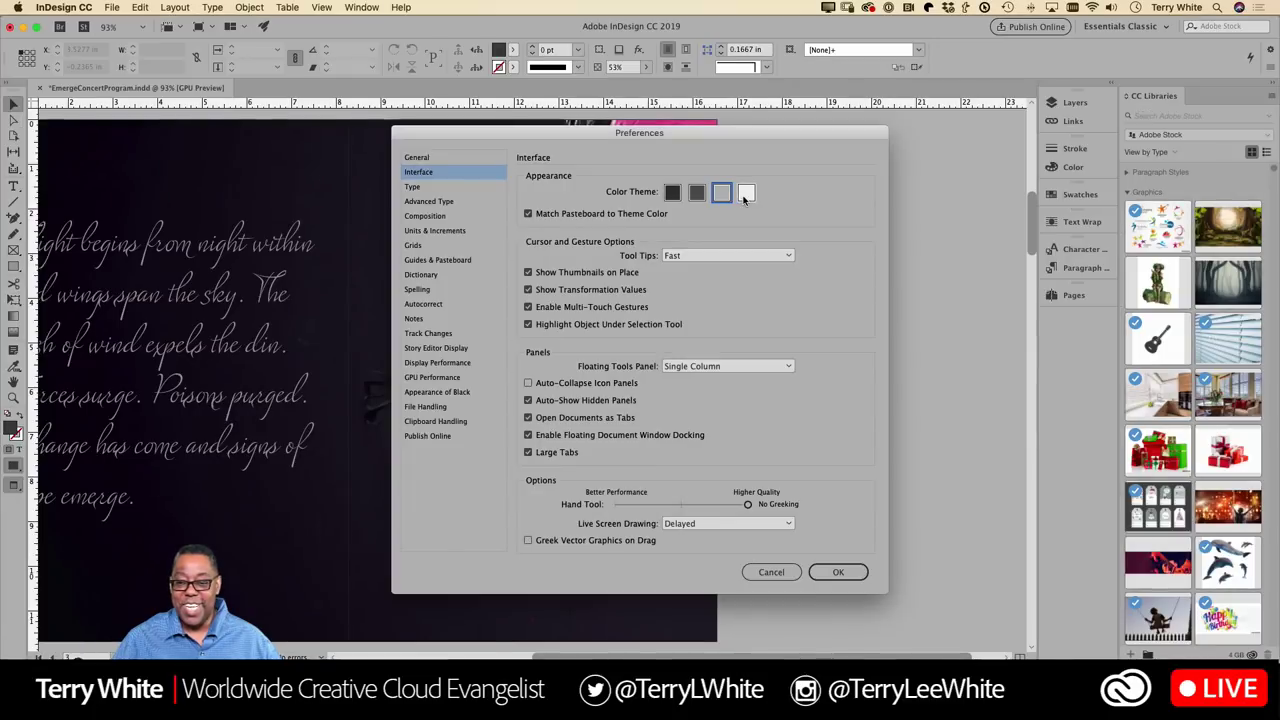
click(747, 193)
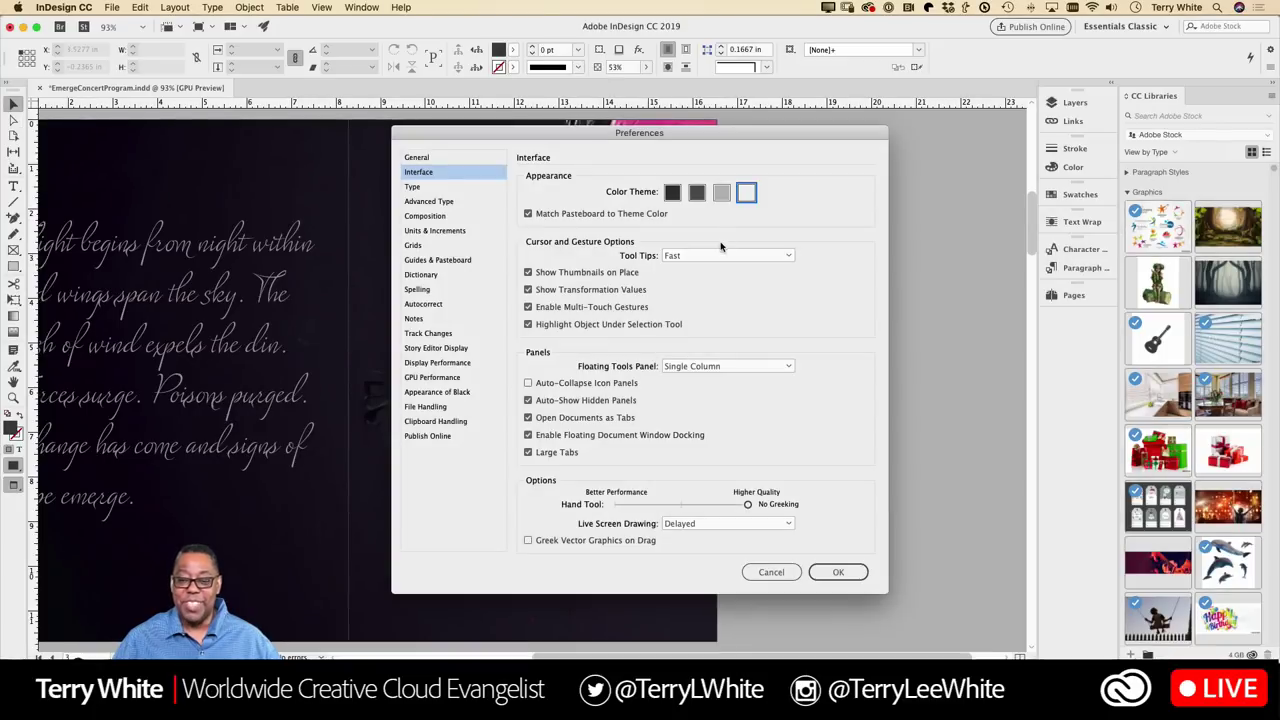
Step: Compare the darkest color theme with the second-darkest one, and apply the second-darkest theme to the interface
click(670, 192)
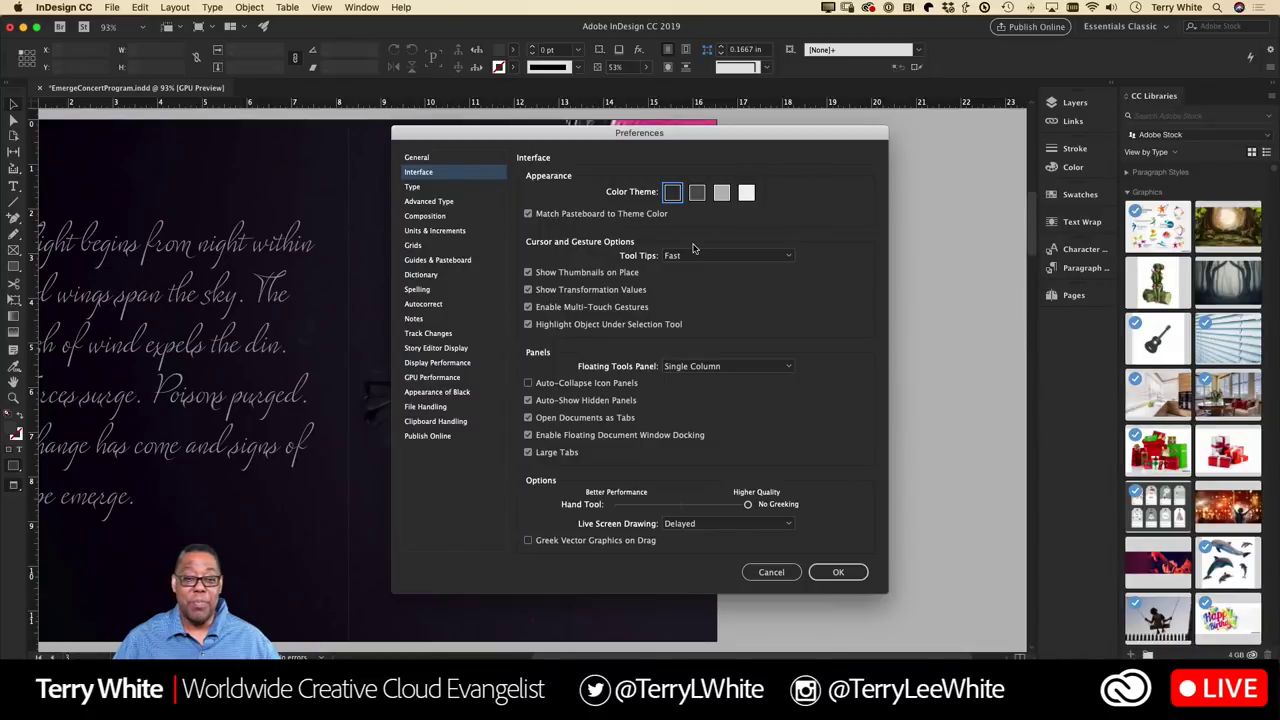
click(697, 193)
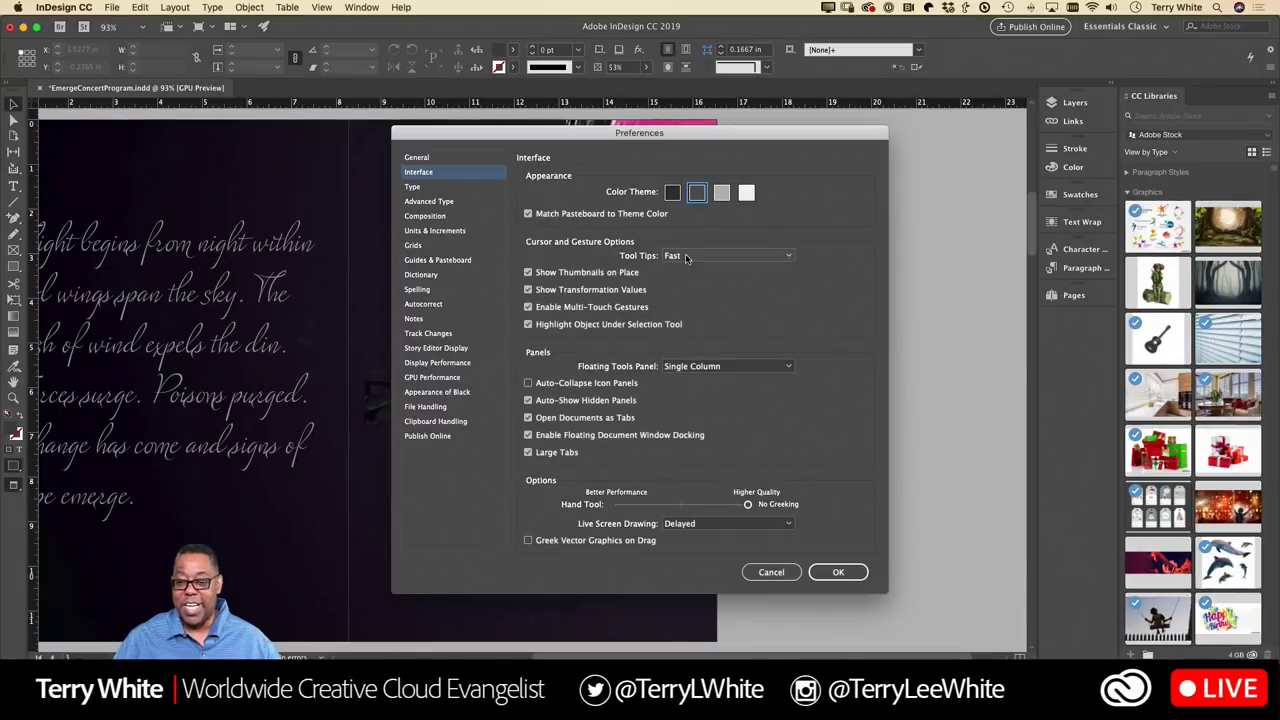
click(830, 572)
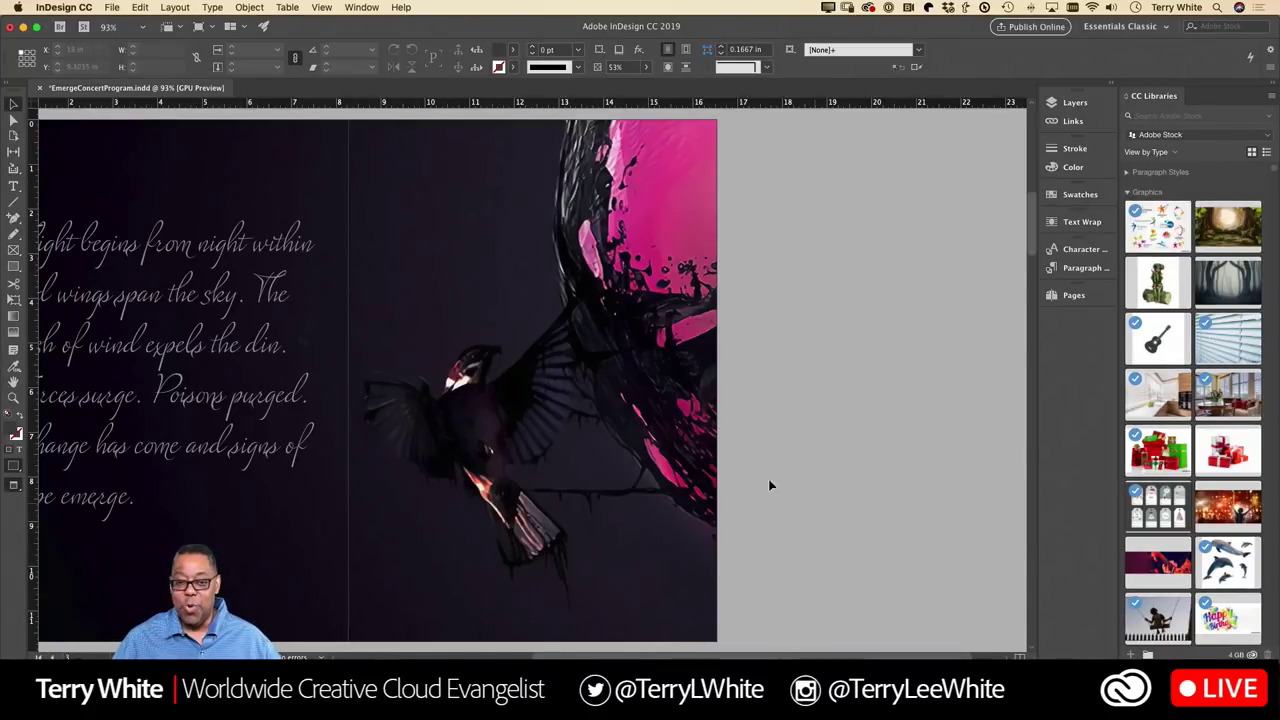
Step: Switch from the Essentials Classic workspace to the Typography workspace
drag(534, 425, 770, 432)
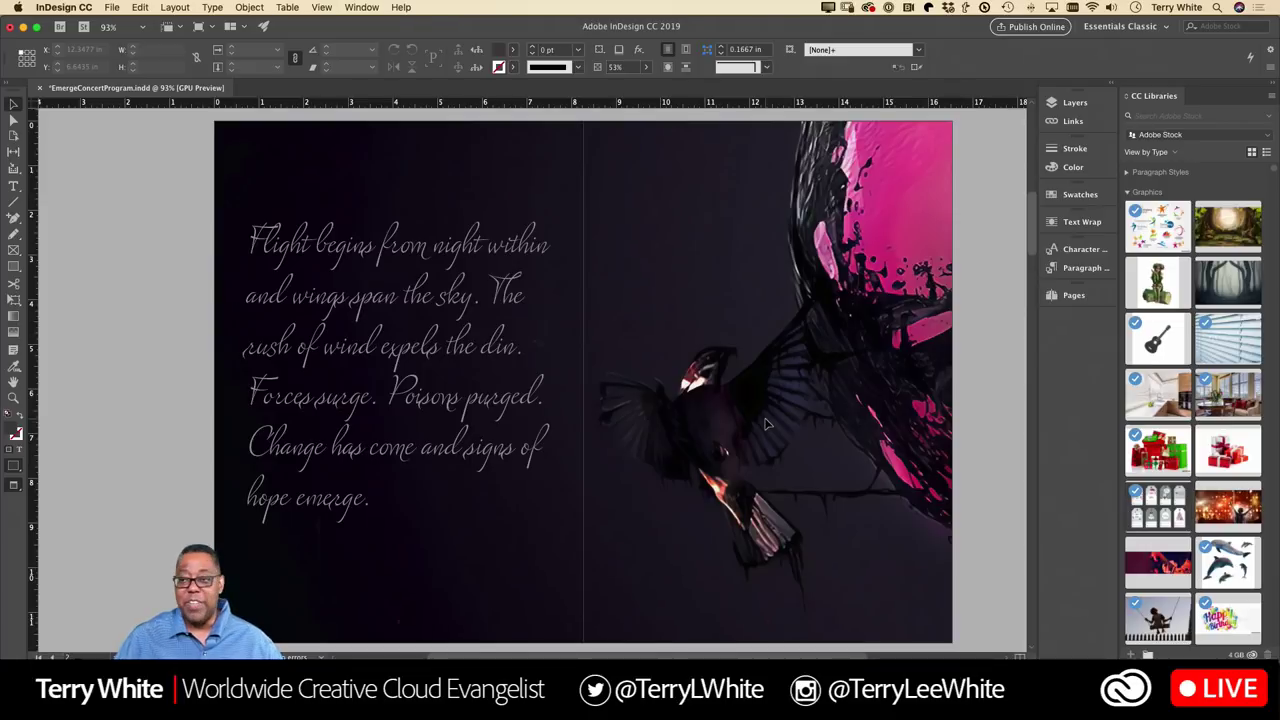
click(1118, 27)
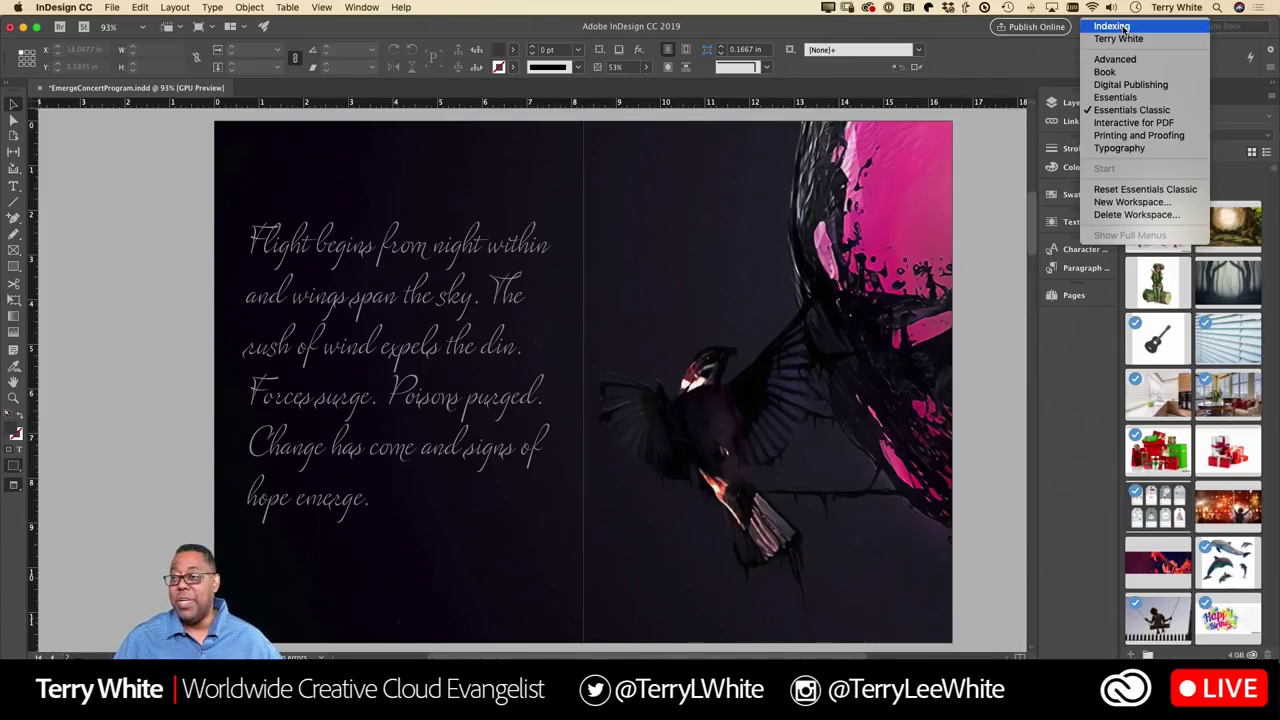
click(1118, 148)
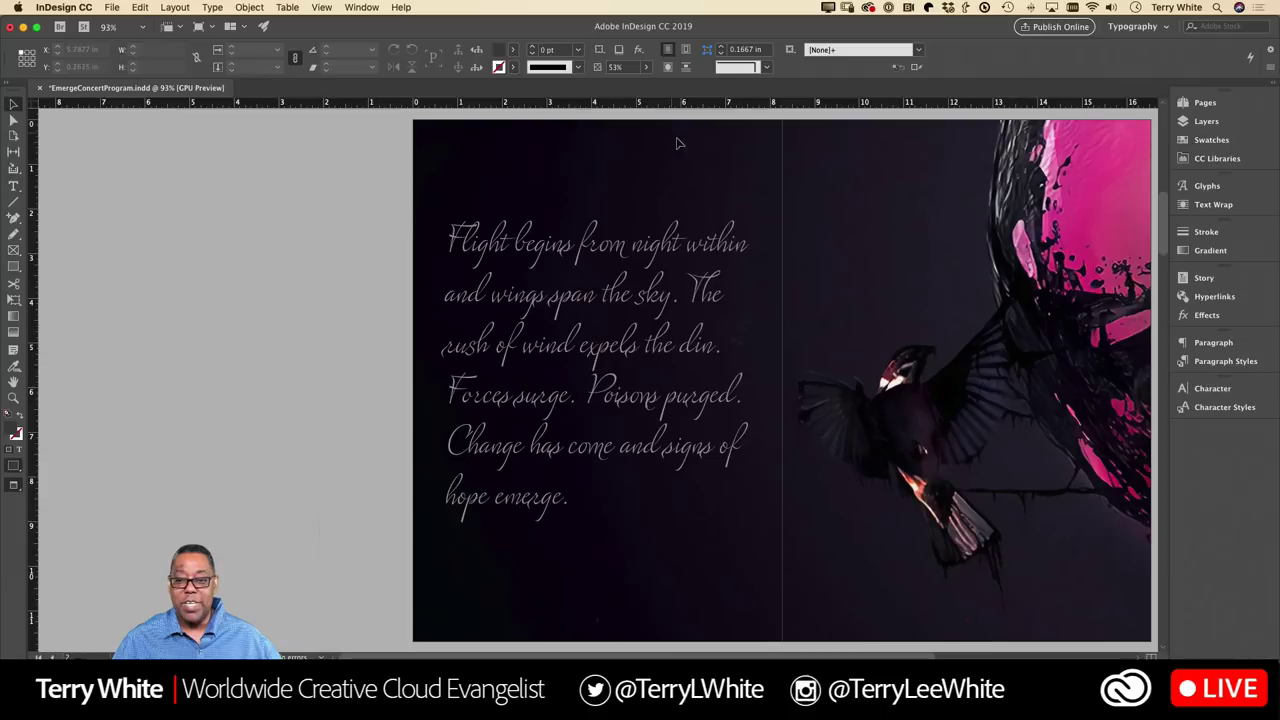
Step: Switch from the Typography workspace to the Interactive for PDF workspace
drag(840, 192, 670, 184)
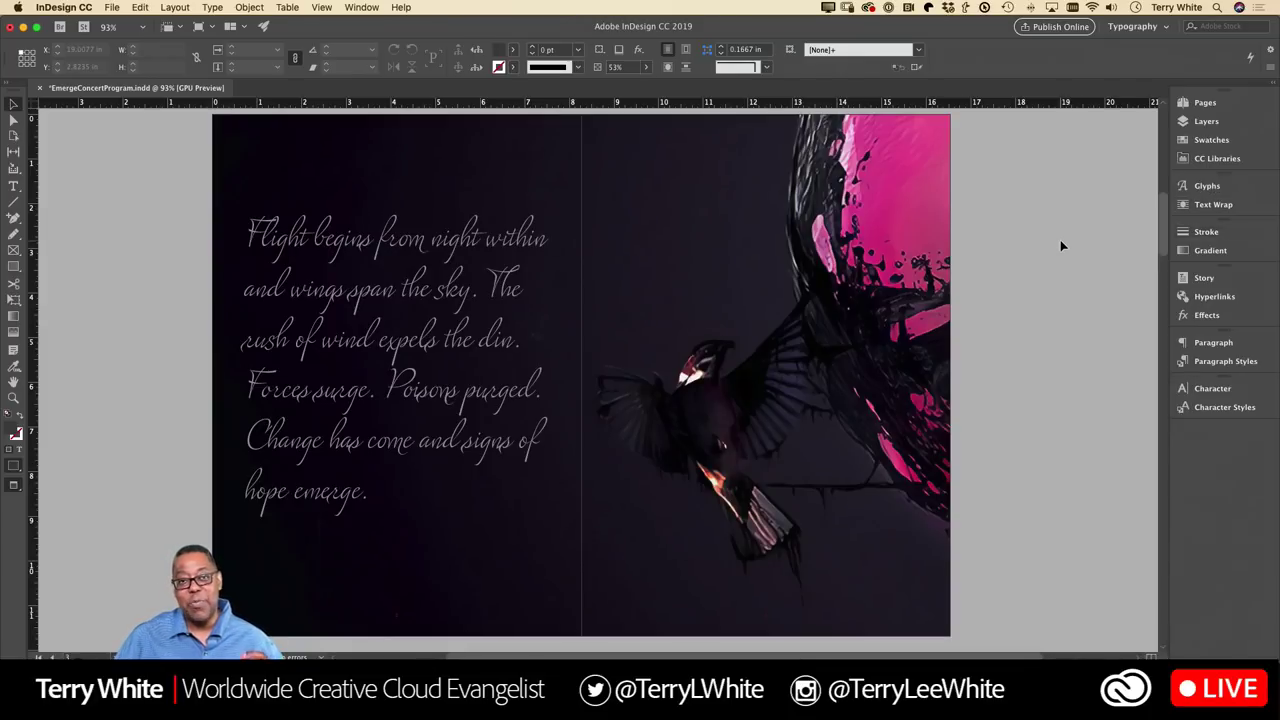
click(1132, 27)
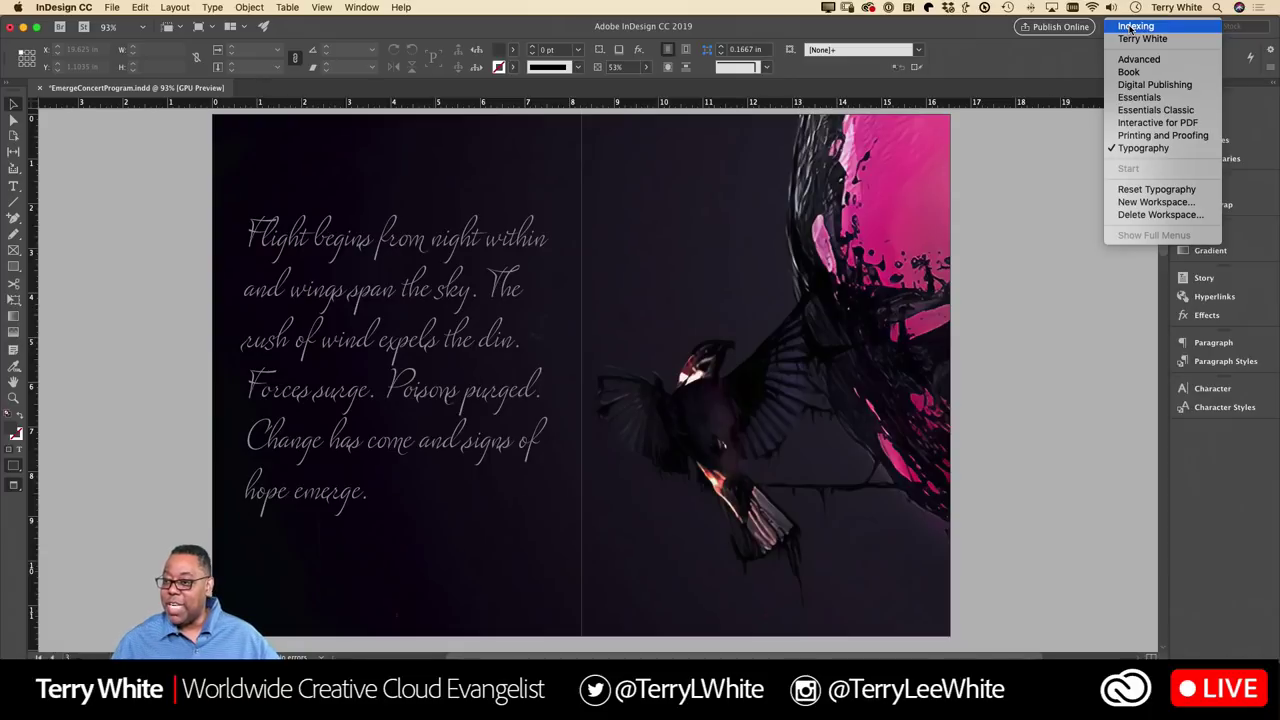
click(1157, 122)
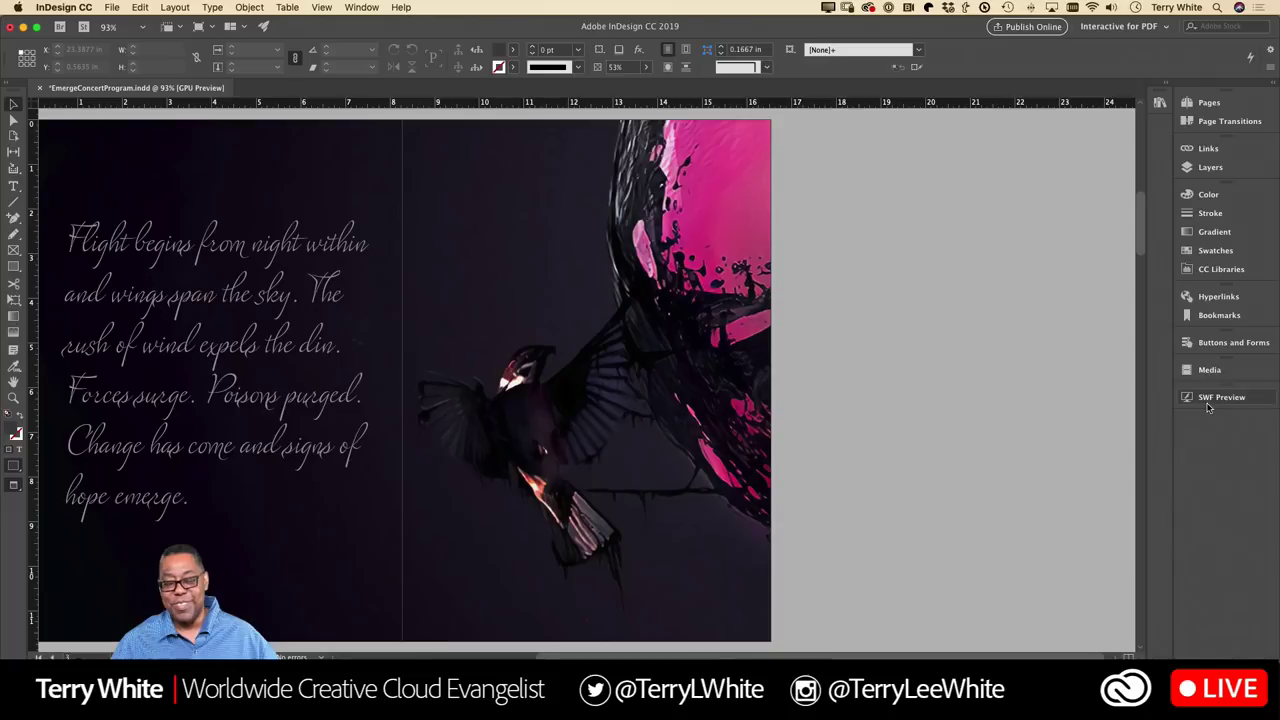
Step: Switch to the Digital Publishing workspace and collapse its expanded Layers panel
click(1114, 28)
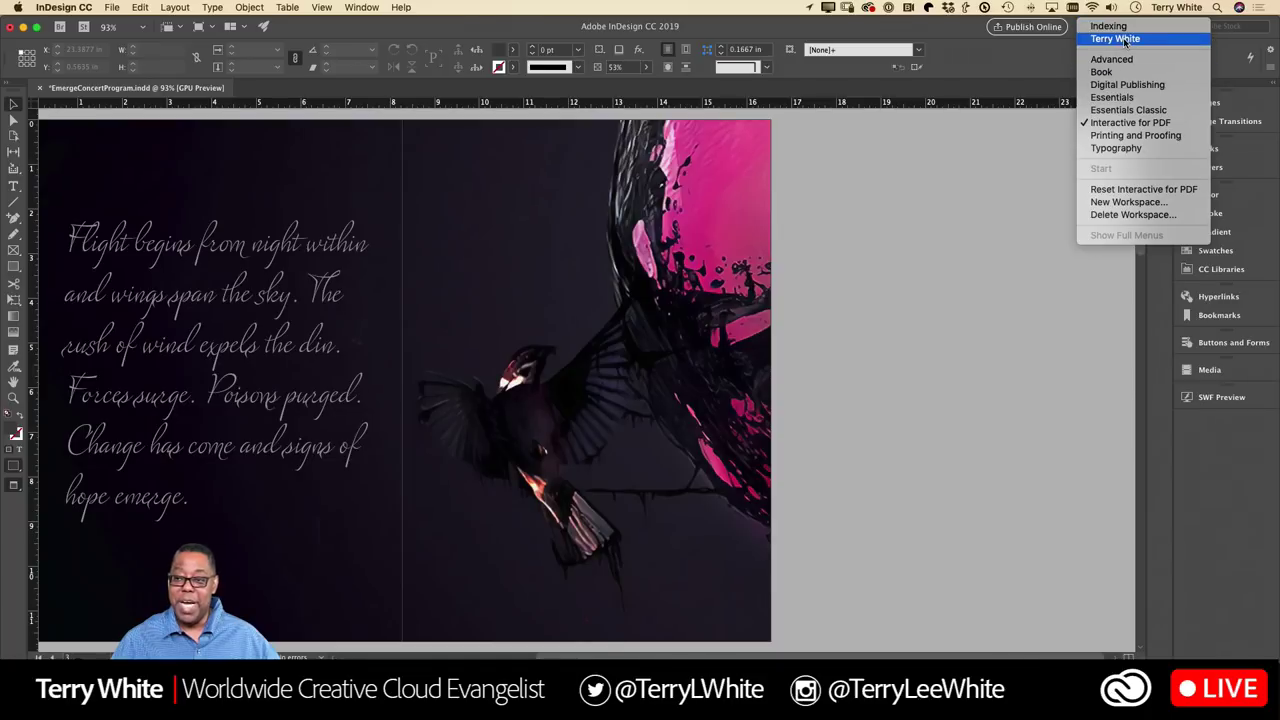
click(1128, 85)
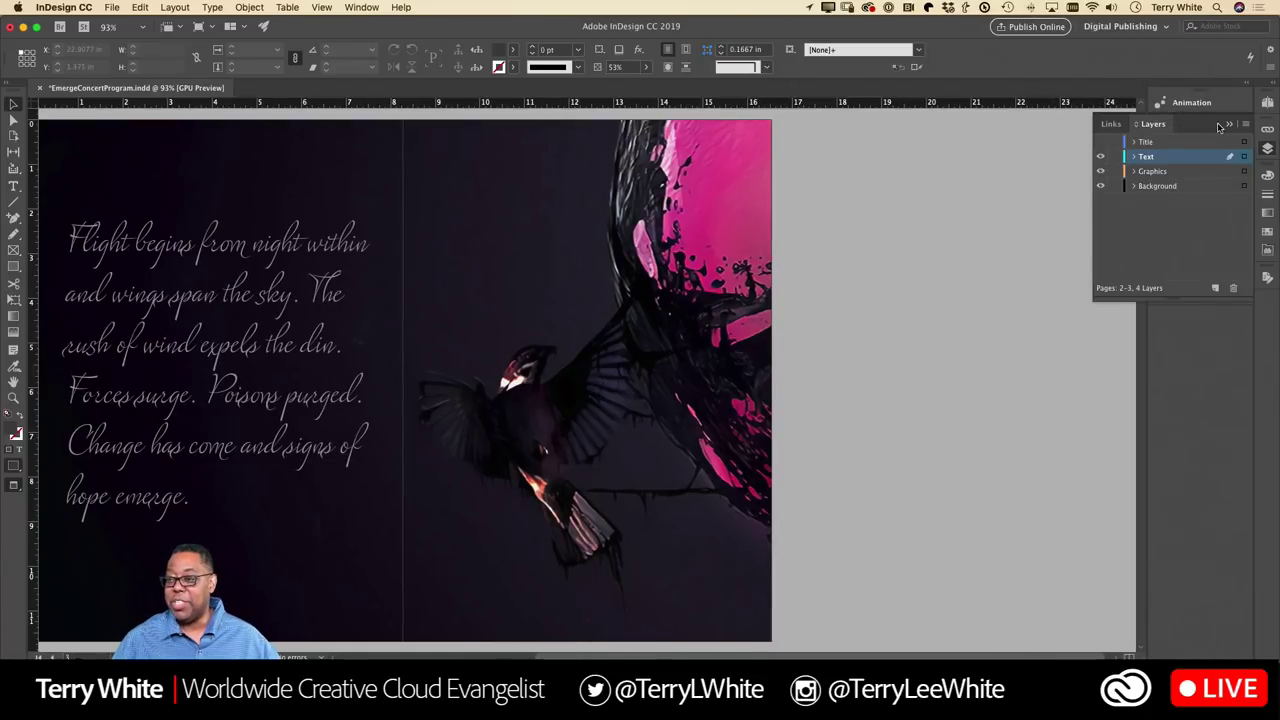
click(1229, 127)
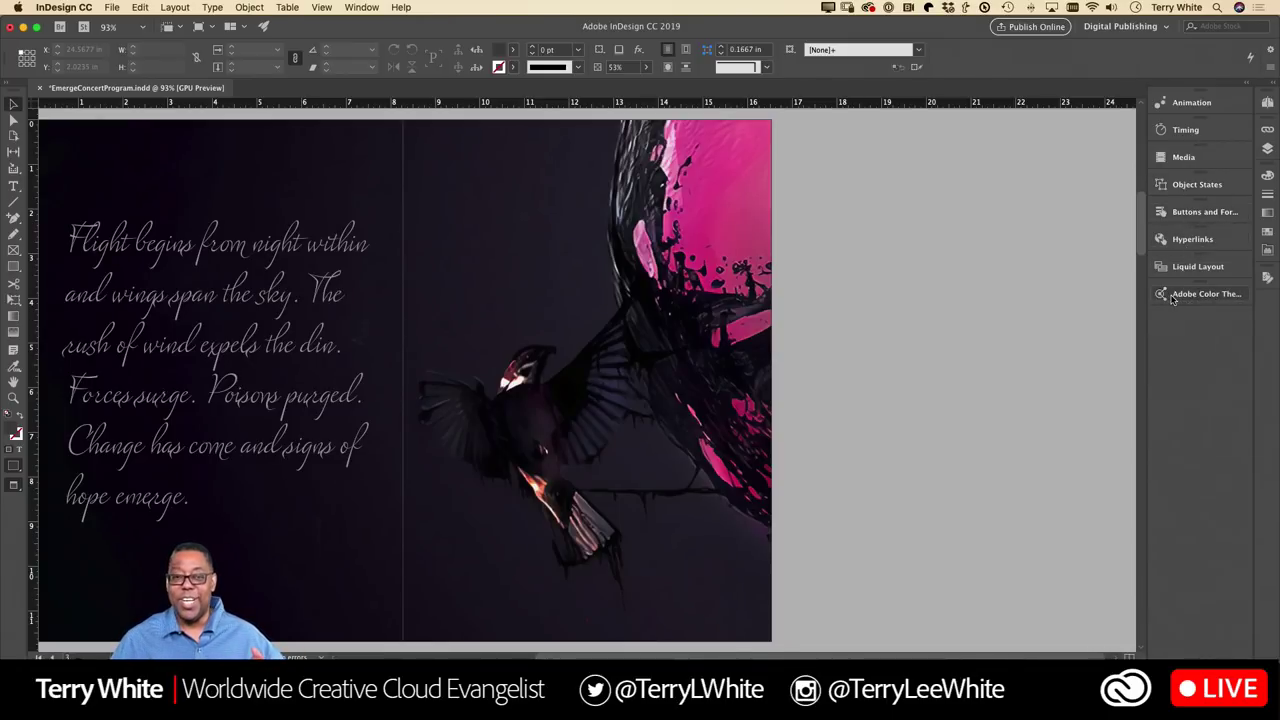
Step: Return to the Essentials Classic workspace and reset it to its default panel layout
click(1101, 31)
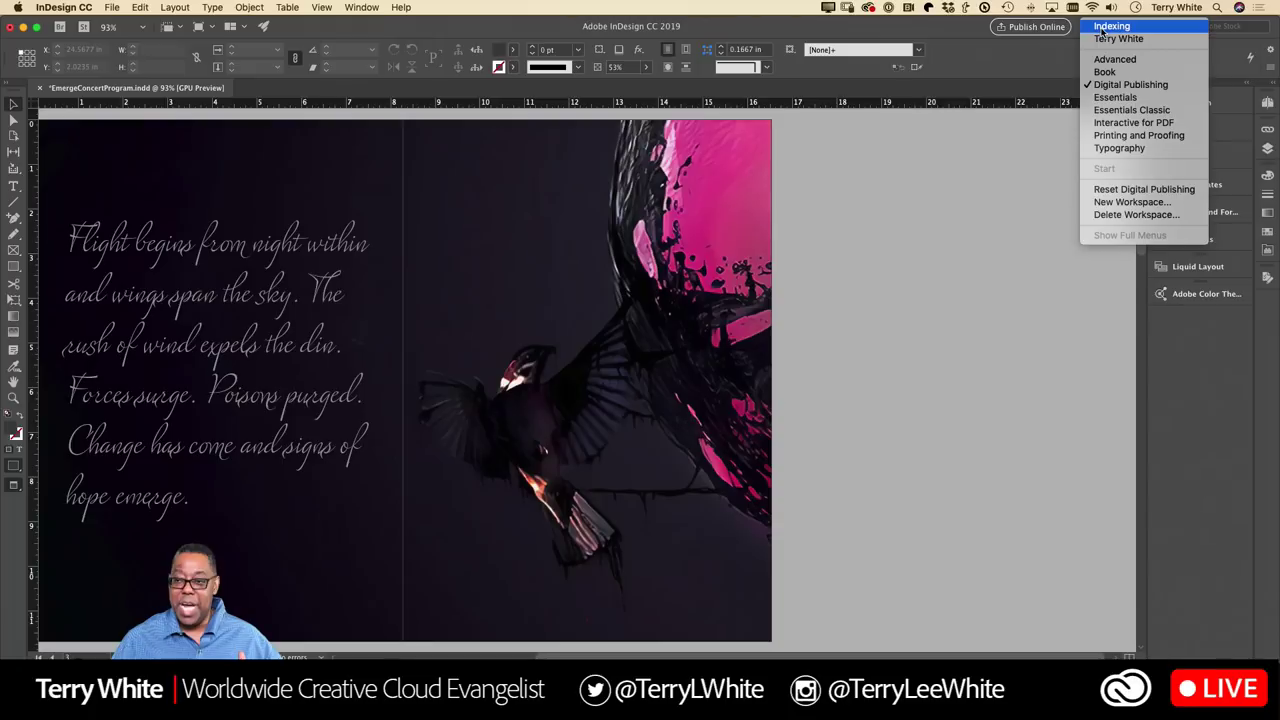
click(1119, 110)
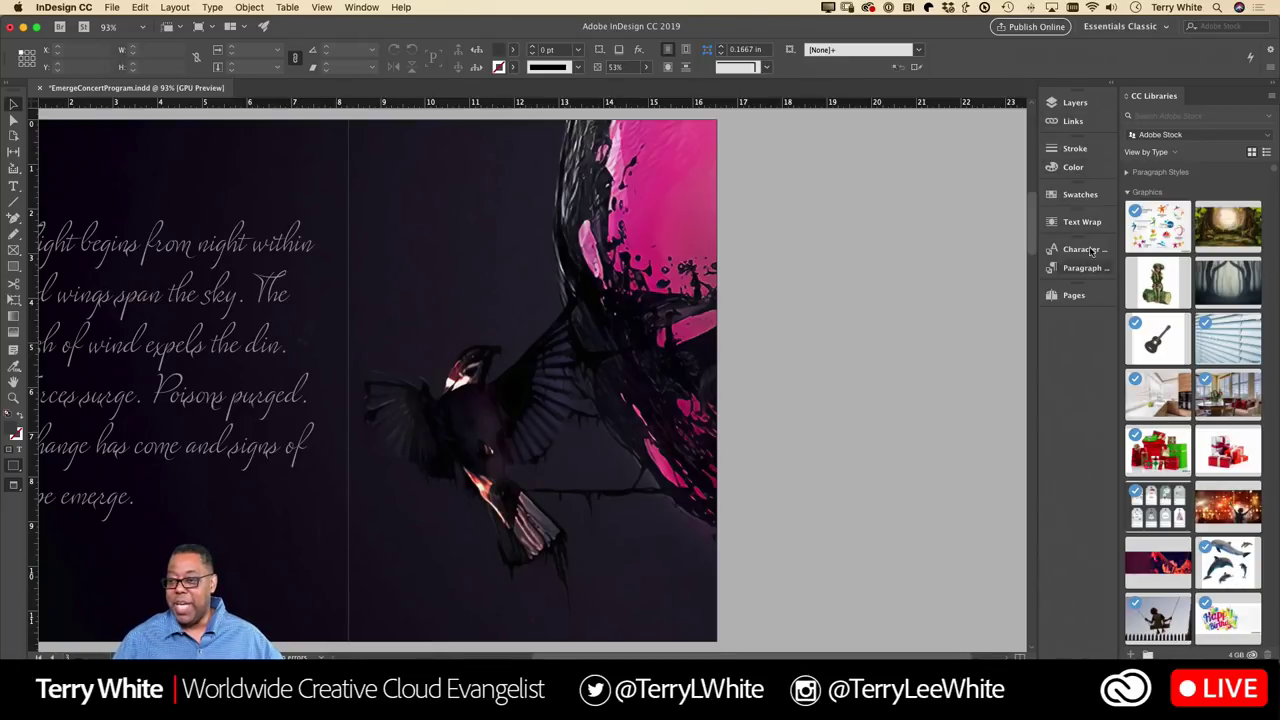
click(1095, 27)
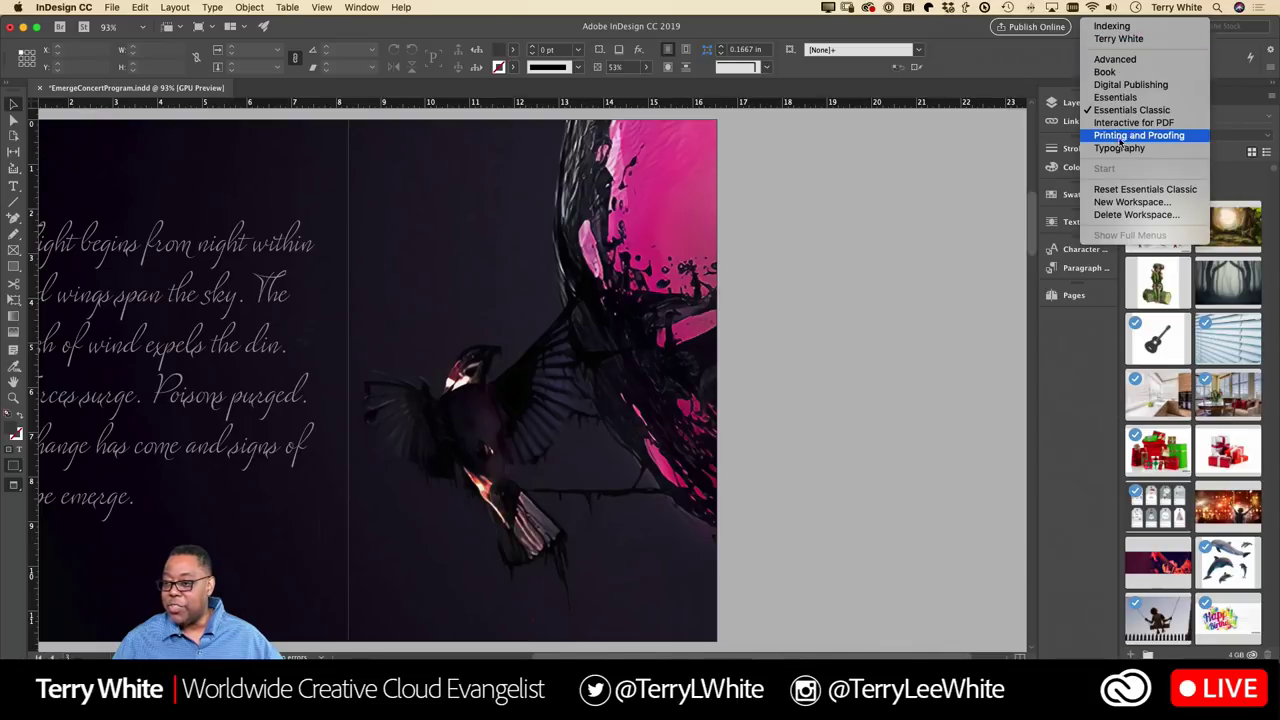
click(1145, 189)
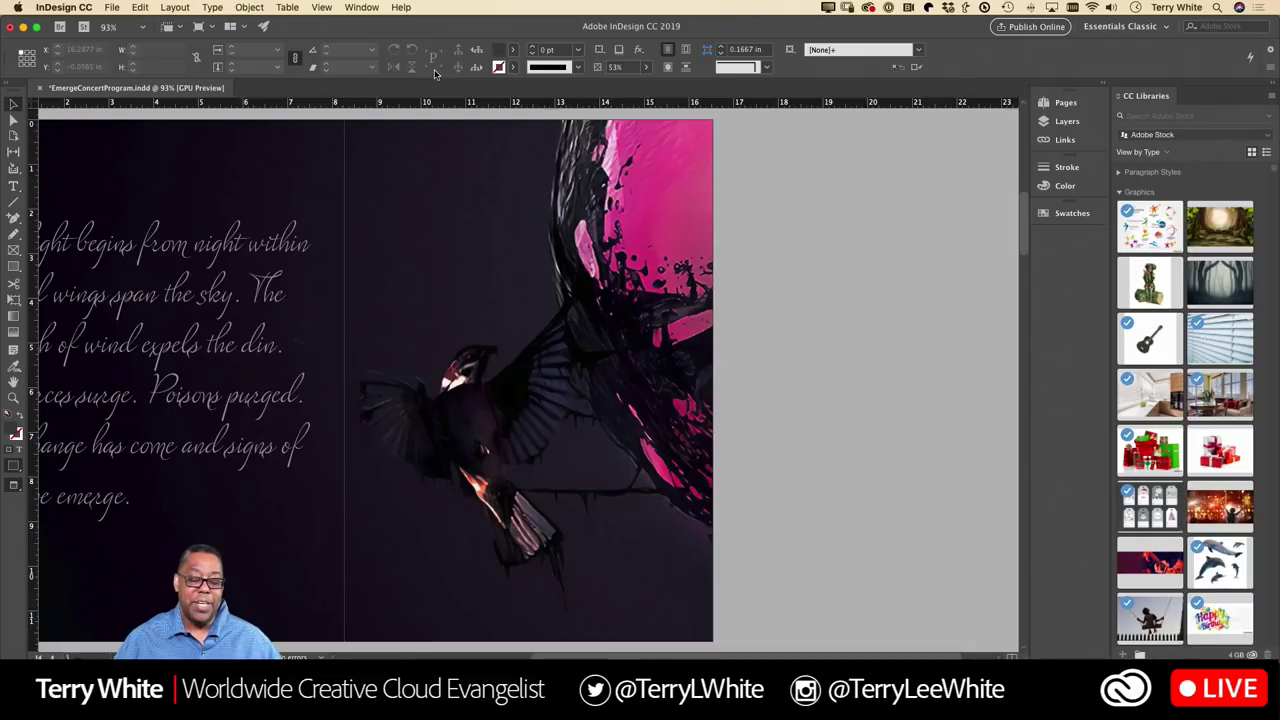
Step: Select the last letters of "begins" in the first line of the script text, and switch the selection to its text frame
scroll(331, 189, left, 3)
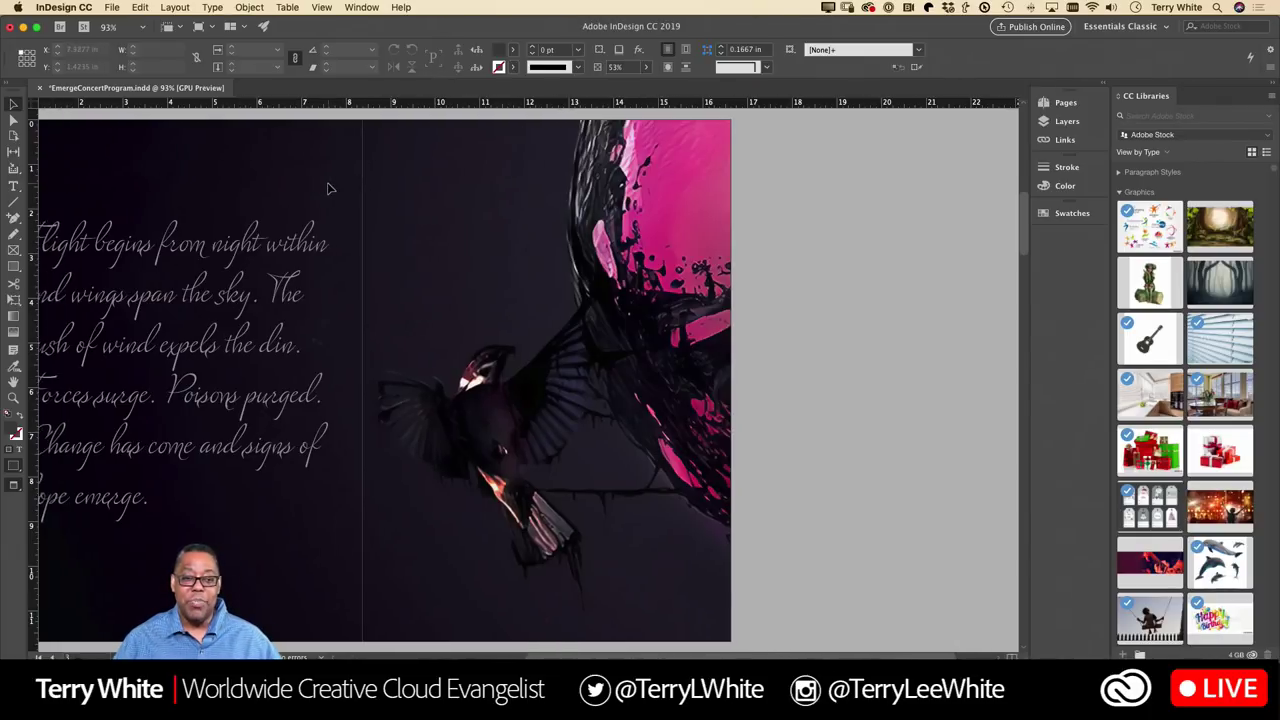
scroll(323, 188, left, 4)
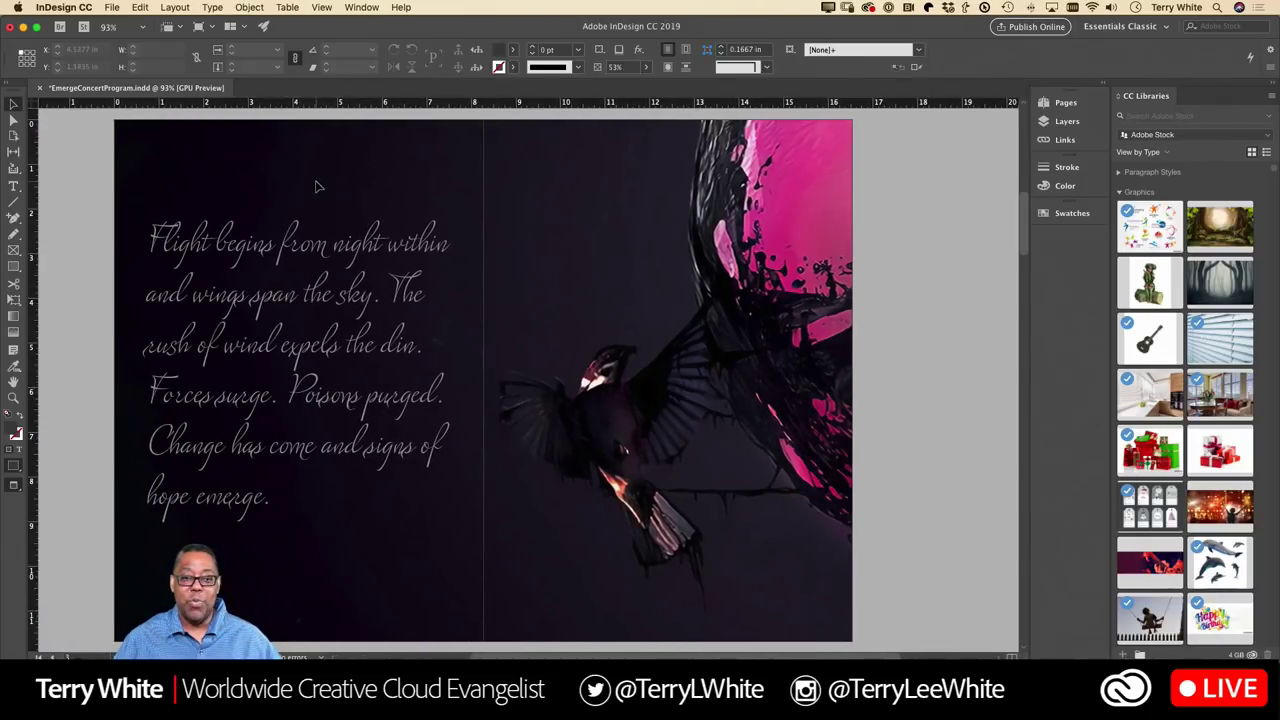
click(260, 255)
double_click(254, 245)
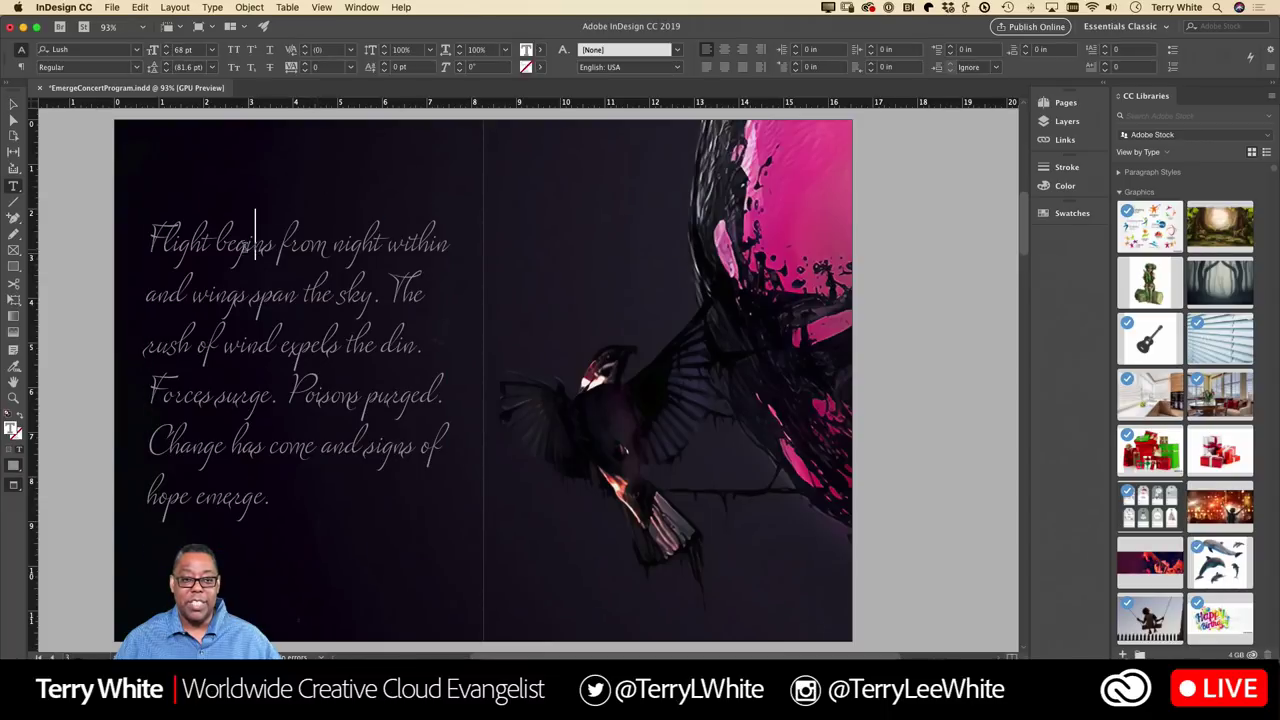
drag(248, 245, 283, 245)
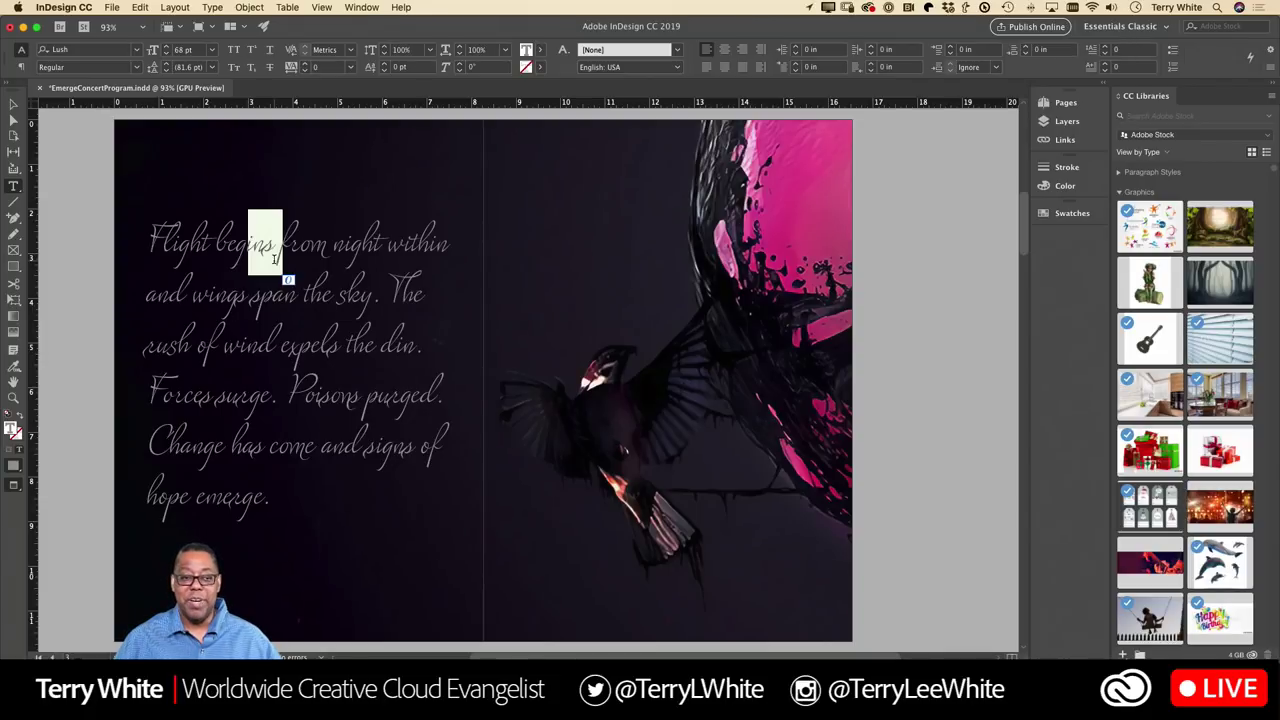
key(Escape)
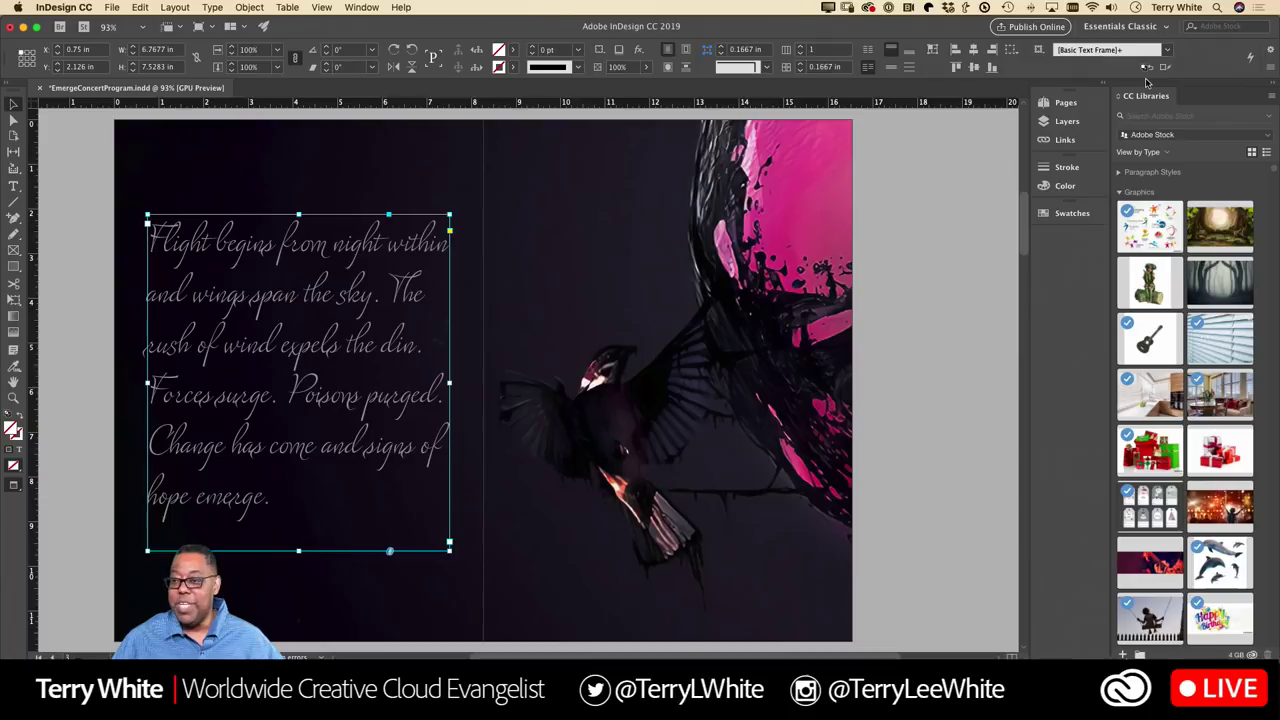
Step: Switch to the Essentials workspace and reset it to its default panel layout
click(1142, 27)
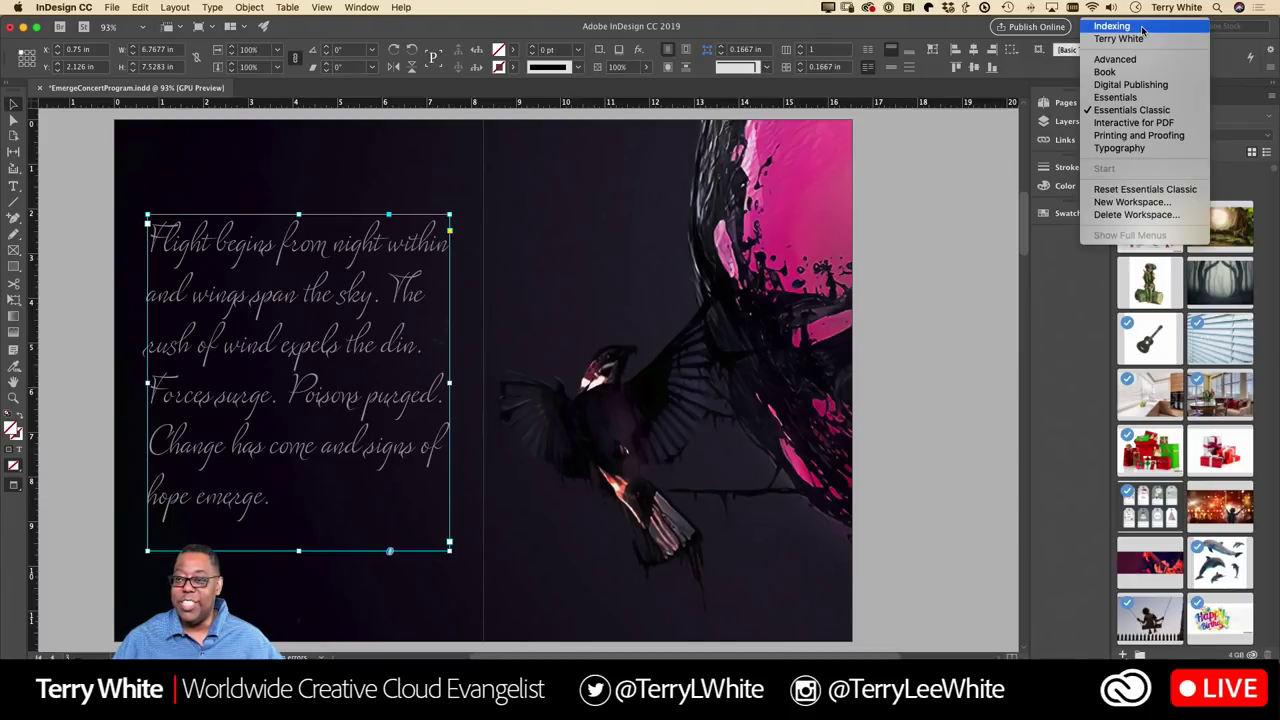
click(1140, 97)
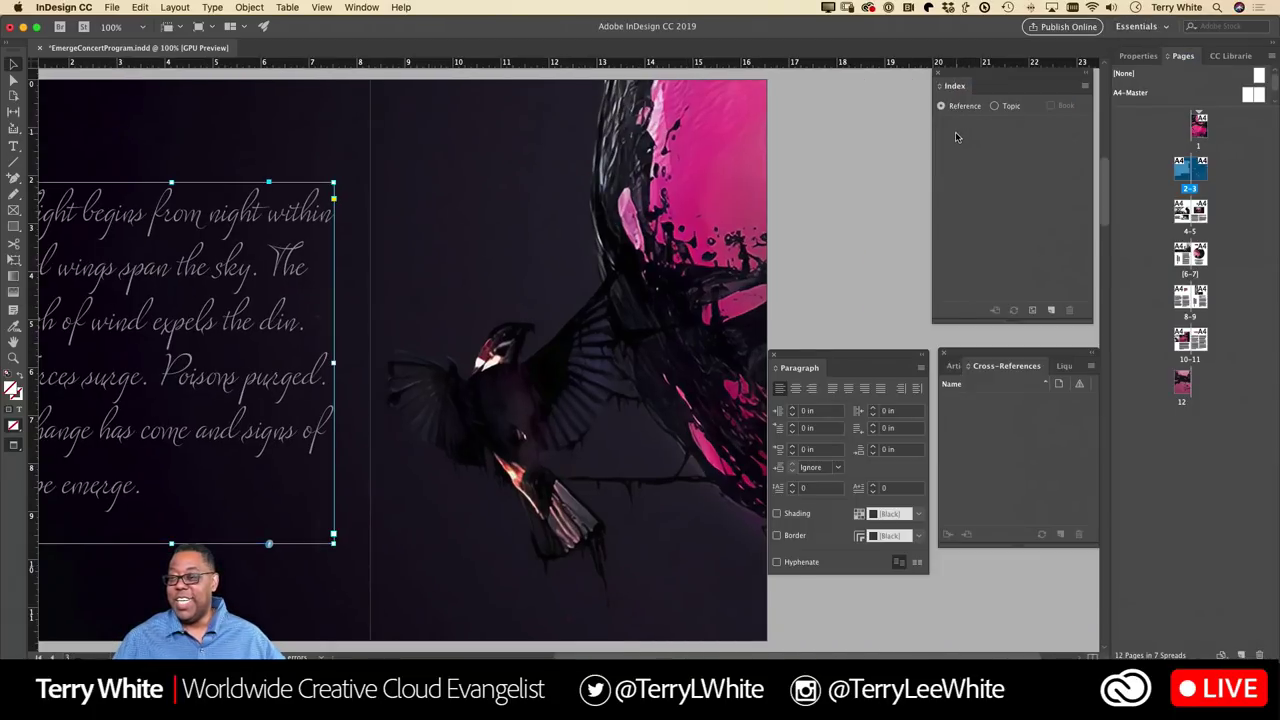
click(1142, 26)
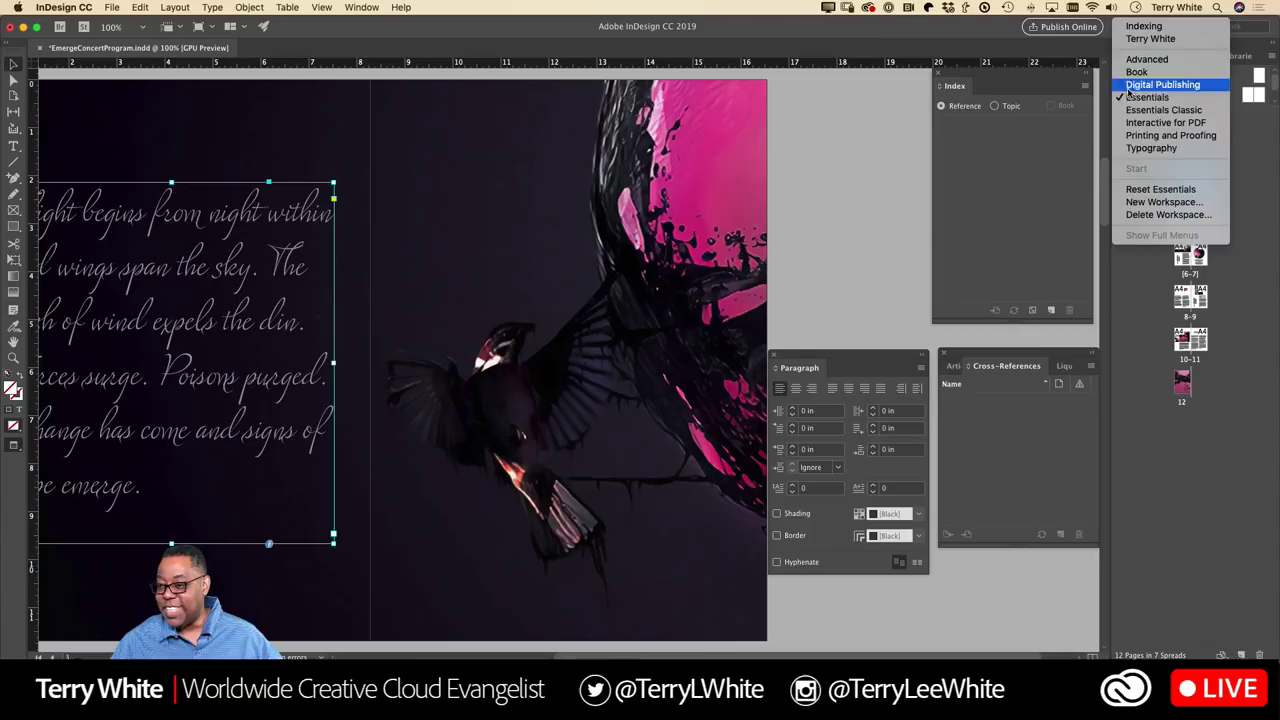
click(1131, 192)
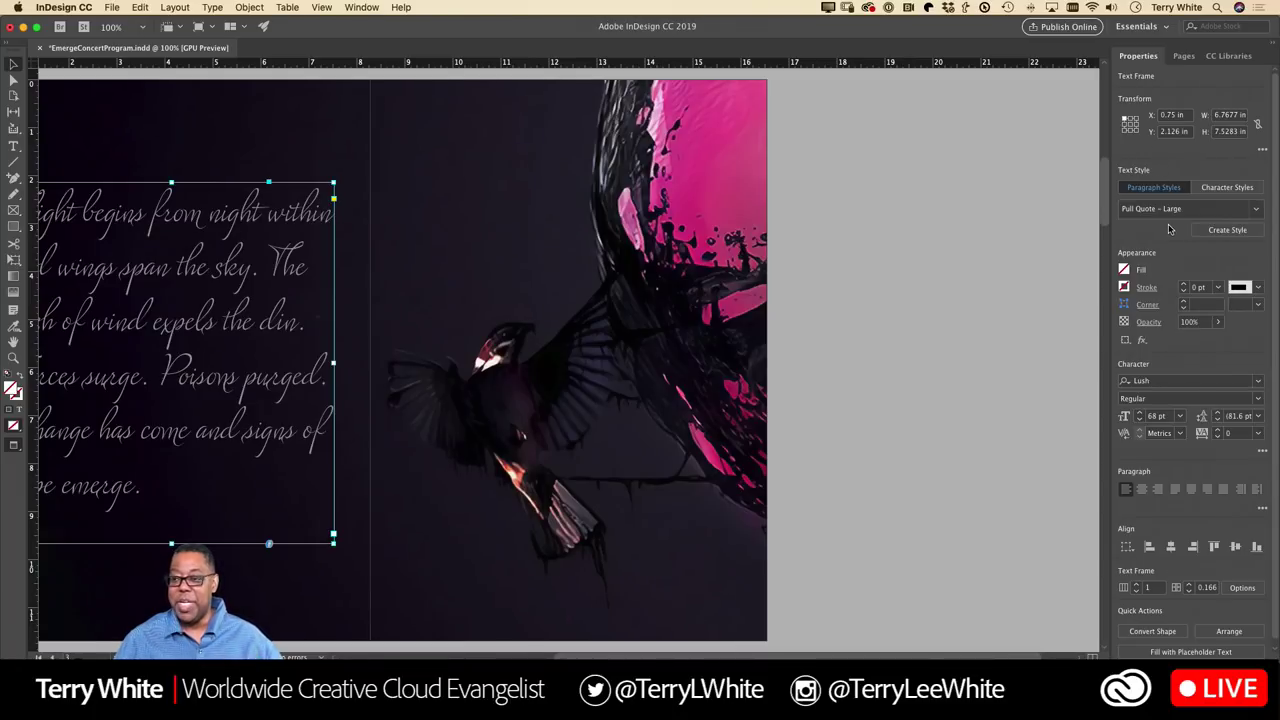
scroll(684, 300, left, 5)
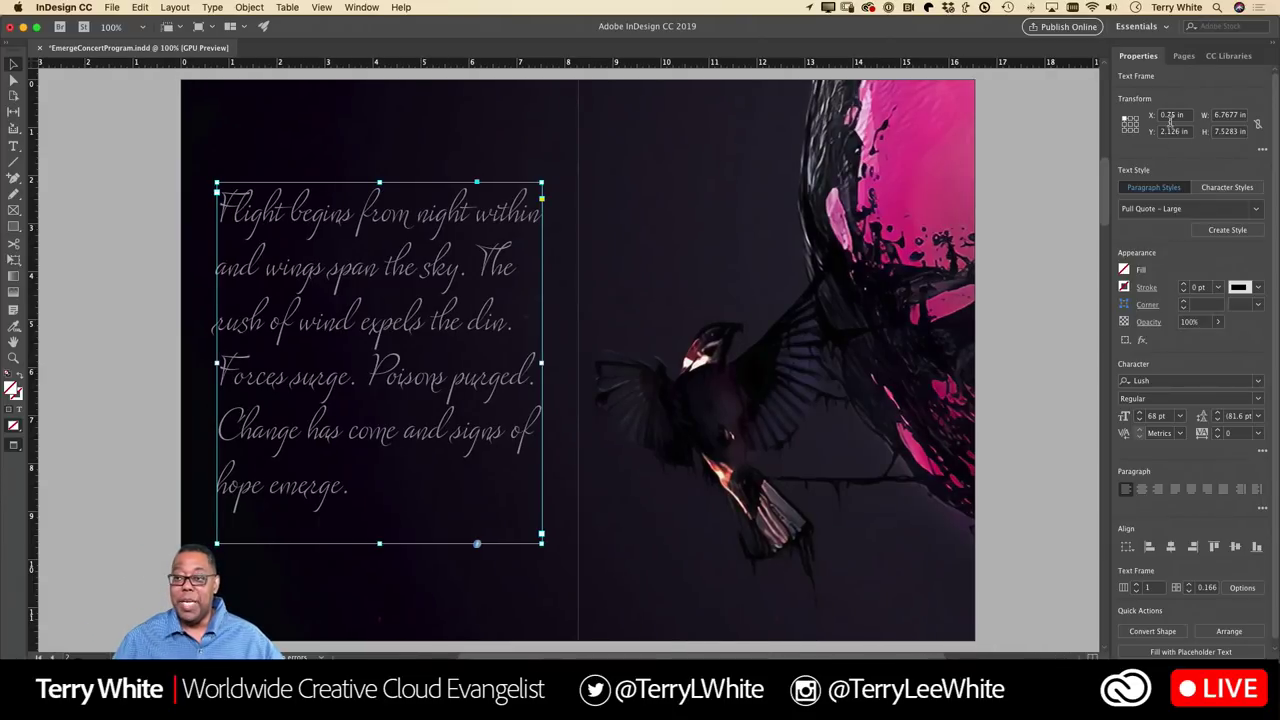
click(1126, 27)
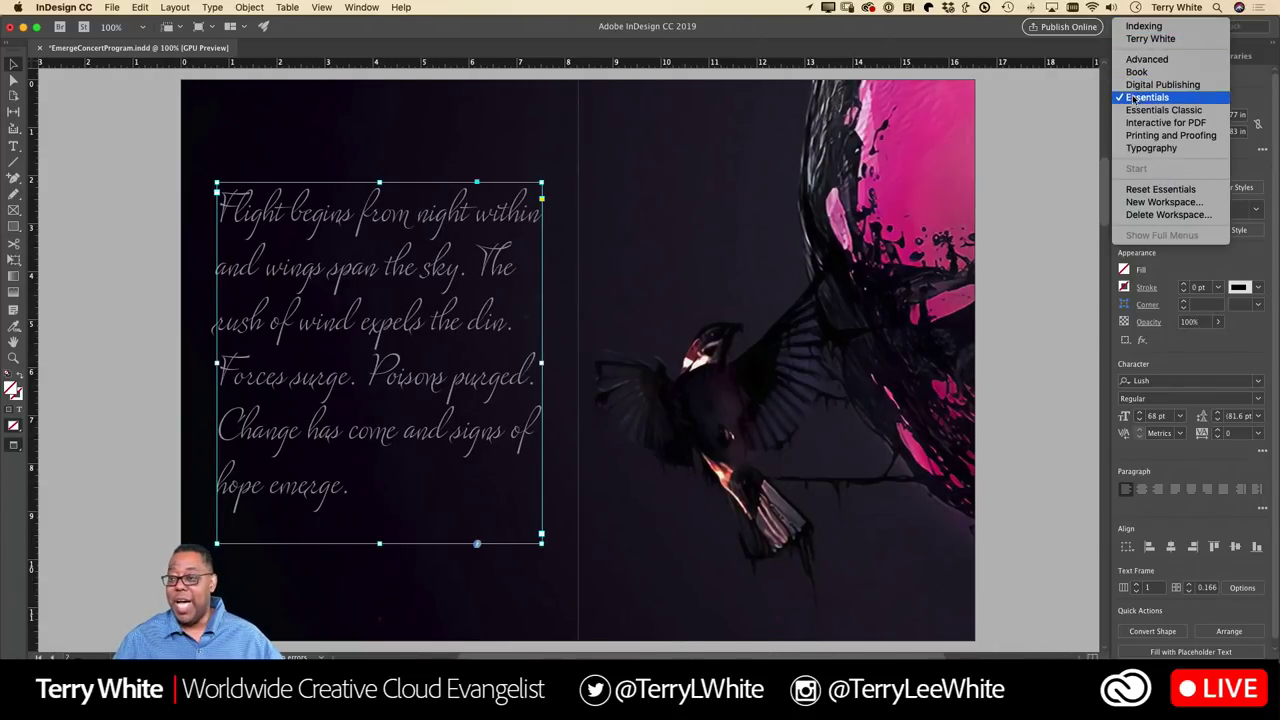
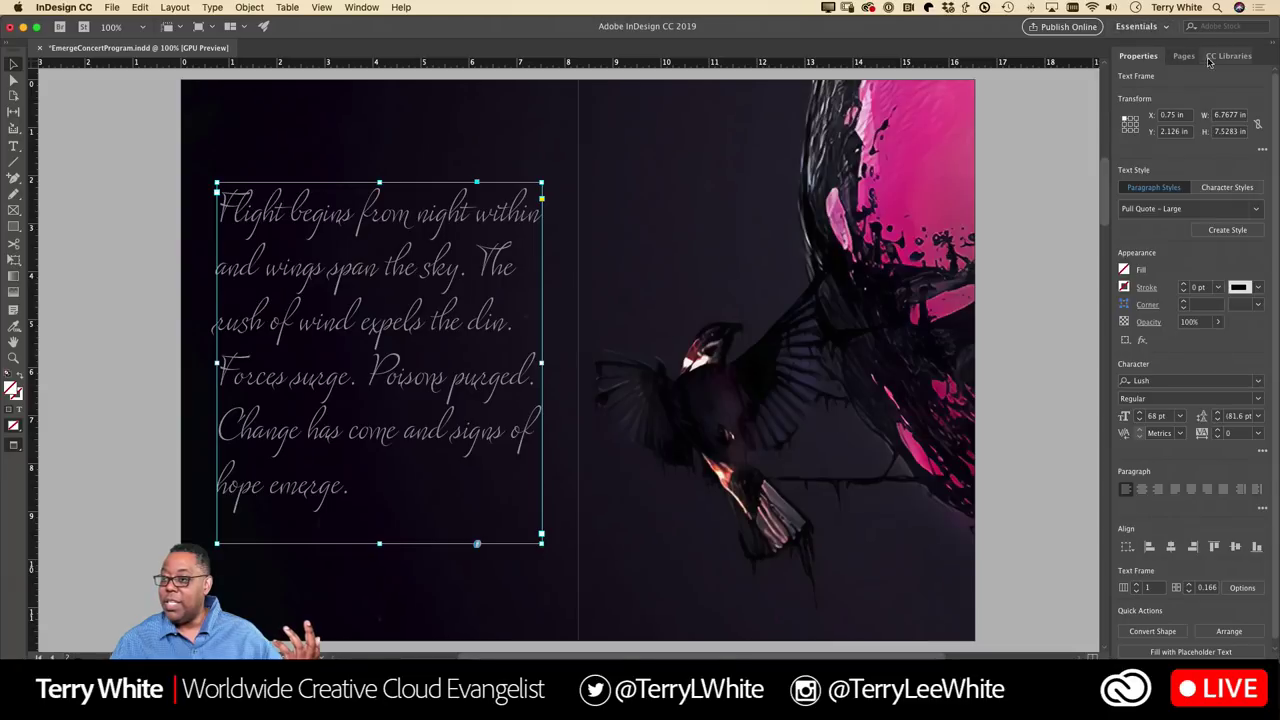
Step: Dock the CC Libraries panel in its own column beside the Properties panel and collapse that column to an icon
drag(1228, 56, 1107, 97)
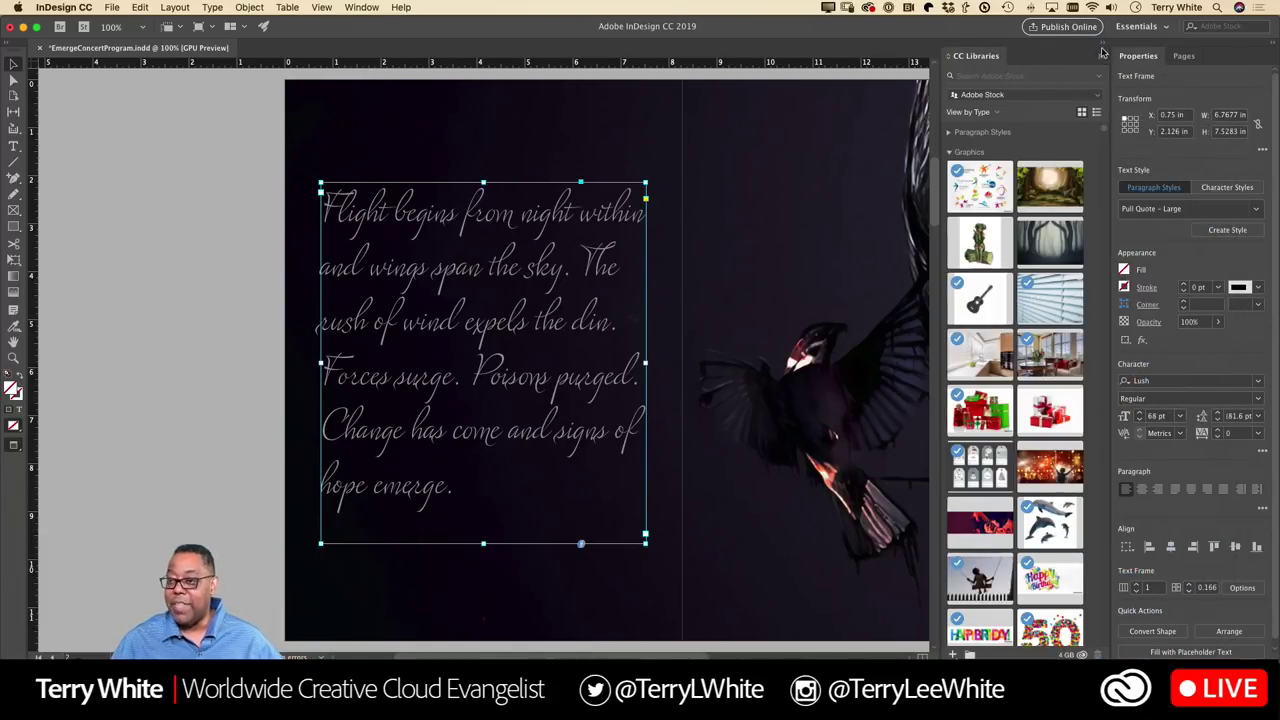
click(1104, 47)
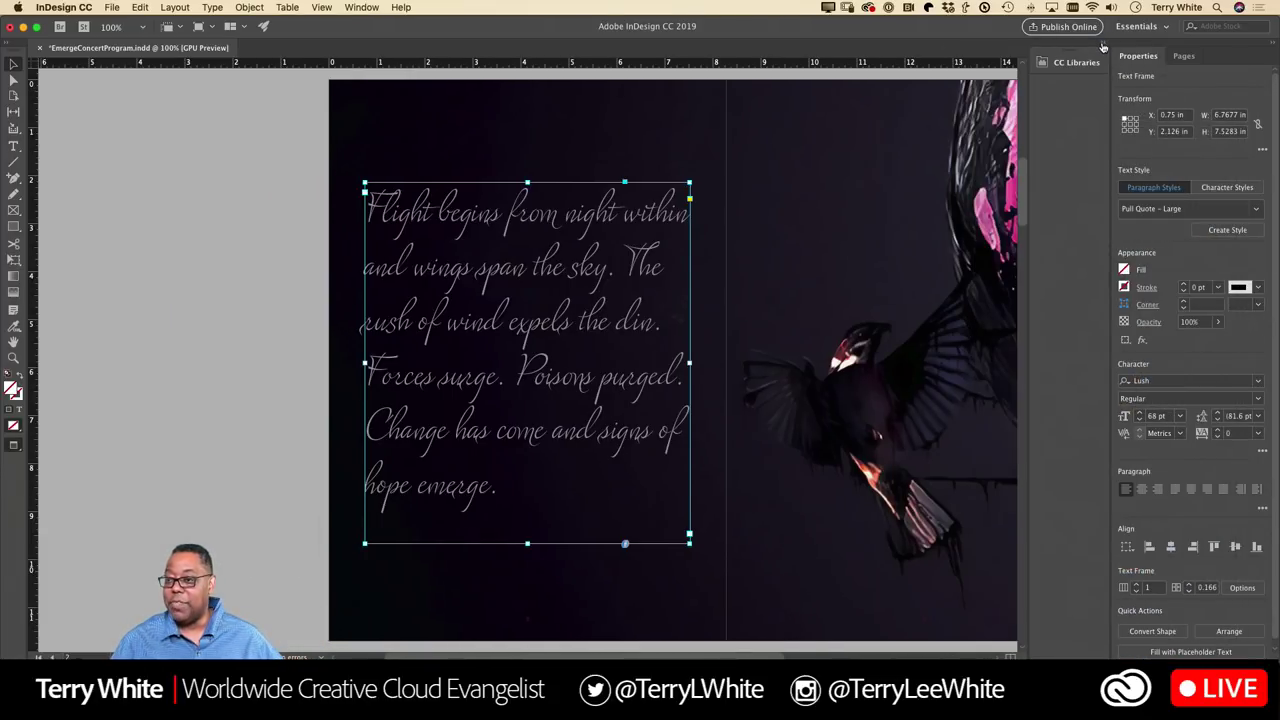
drag(1028, 95, 1090, 95)
click(1098, 64)
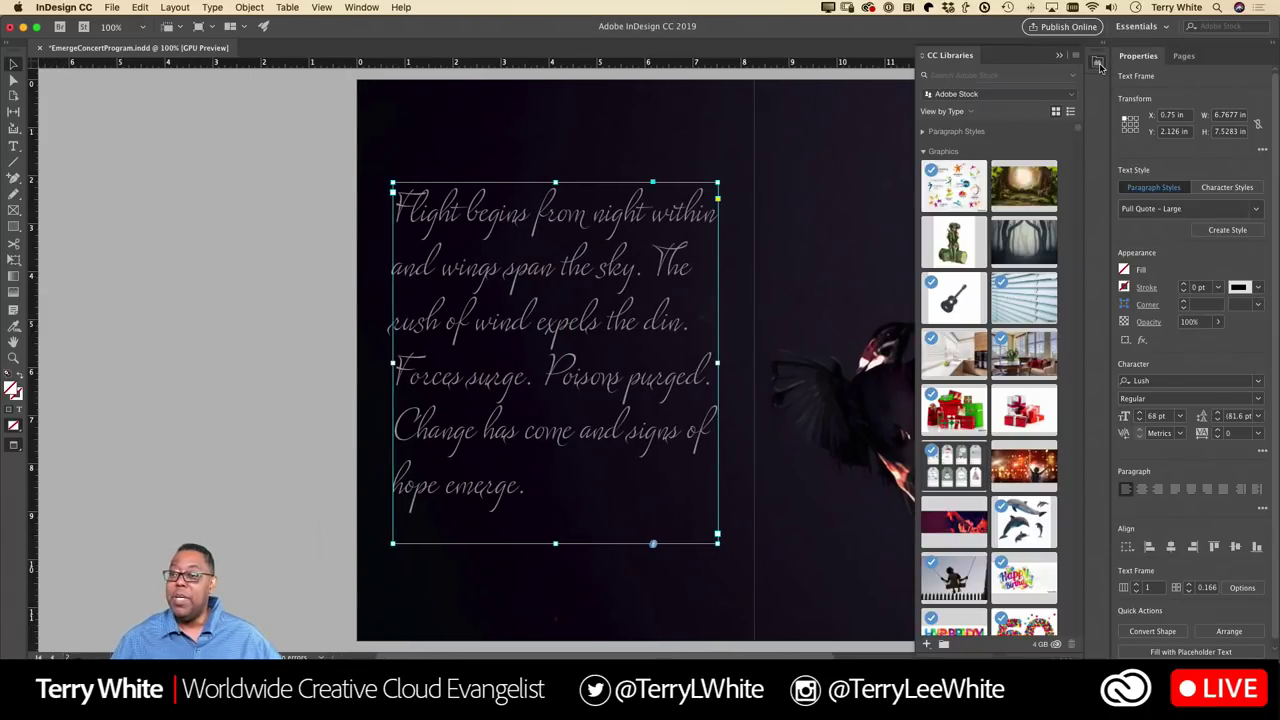
click(1098, 64)
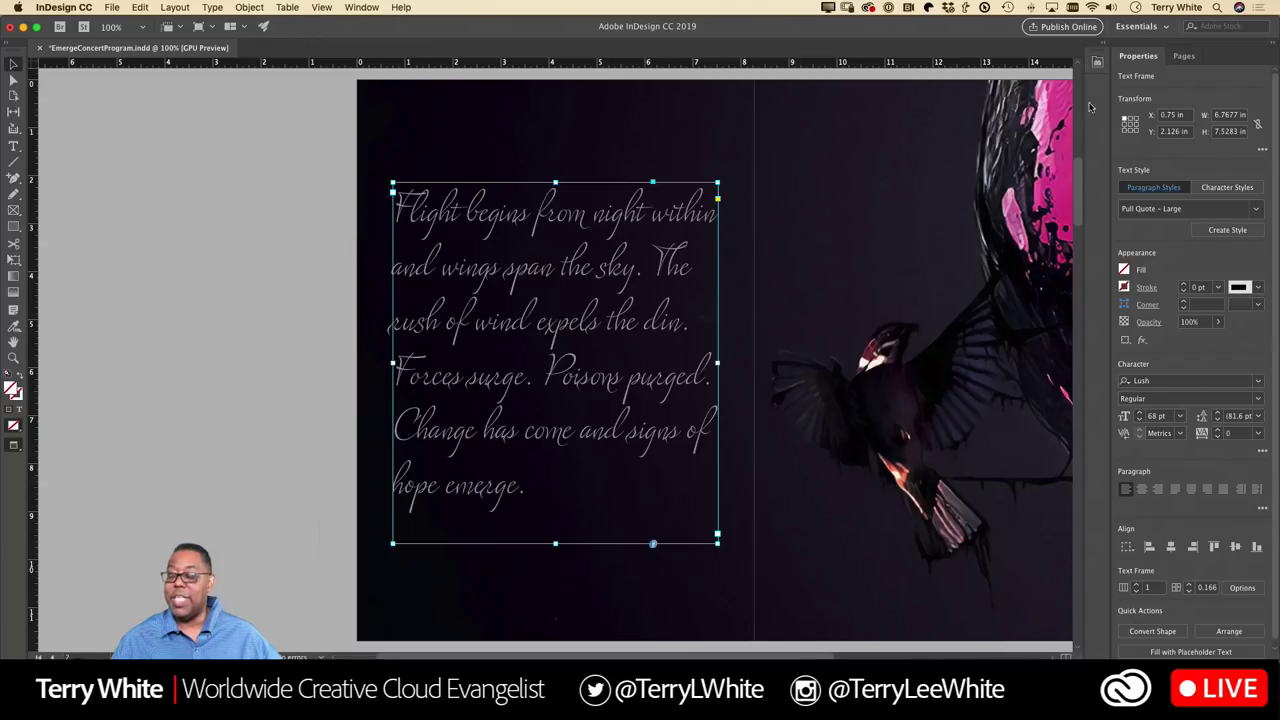
scroll(970, 130, right, 3)
scroll(970, 130, right, 4)
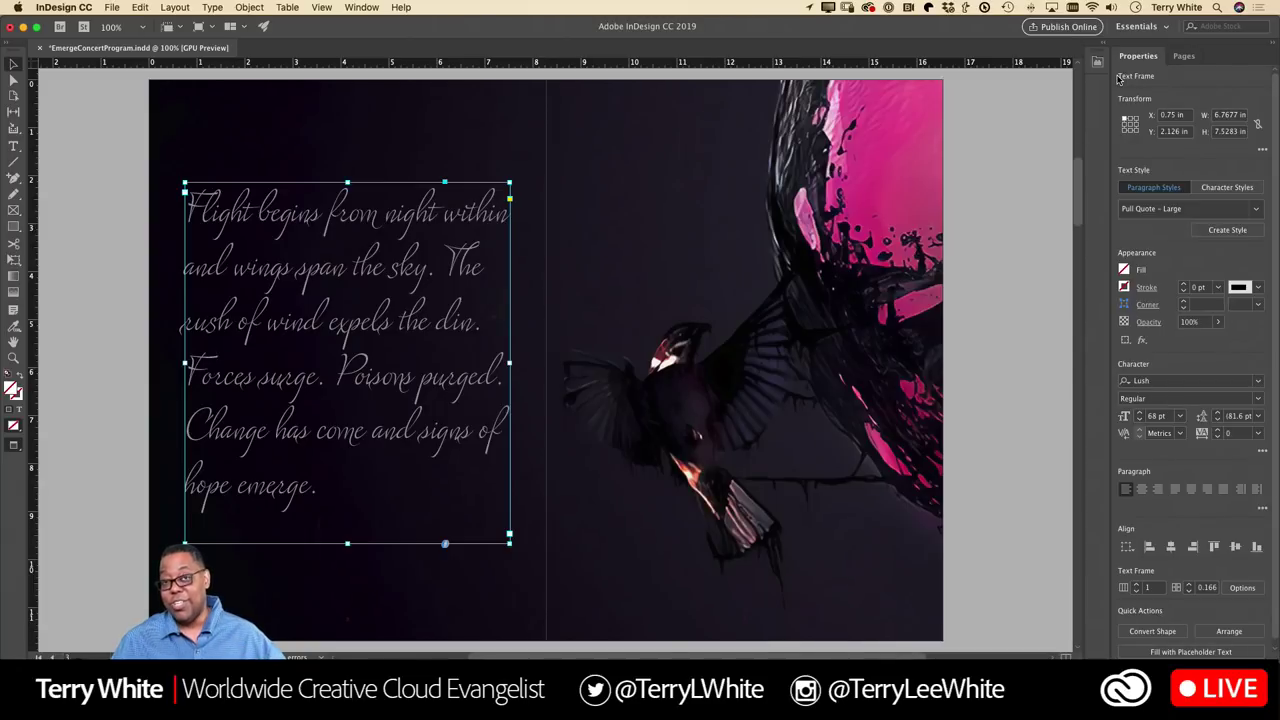
Step: Save the panel layout as a new workspace named with the owner's first name plus "Essentials", capturing panel locations and menu customization
click(1142, 27)
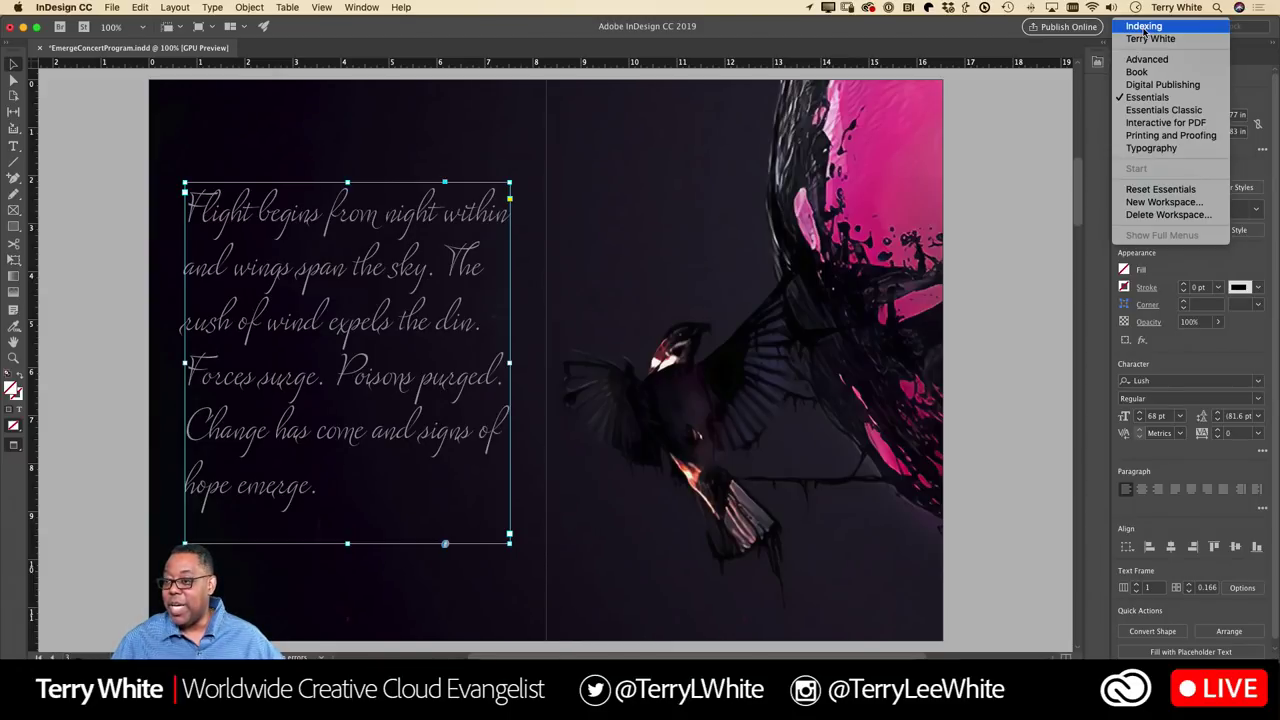
click(1151, 203)
text(Terry Es)
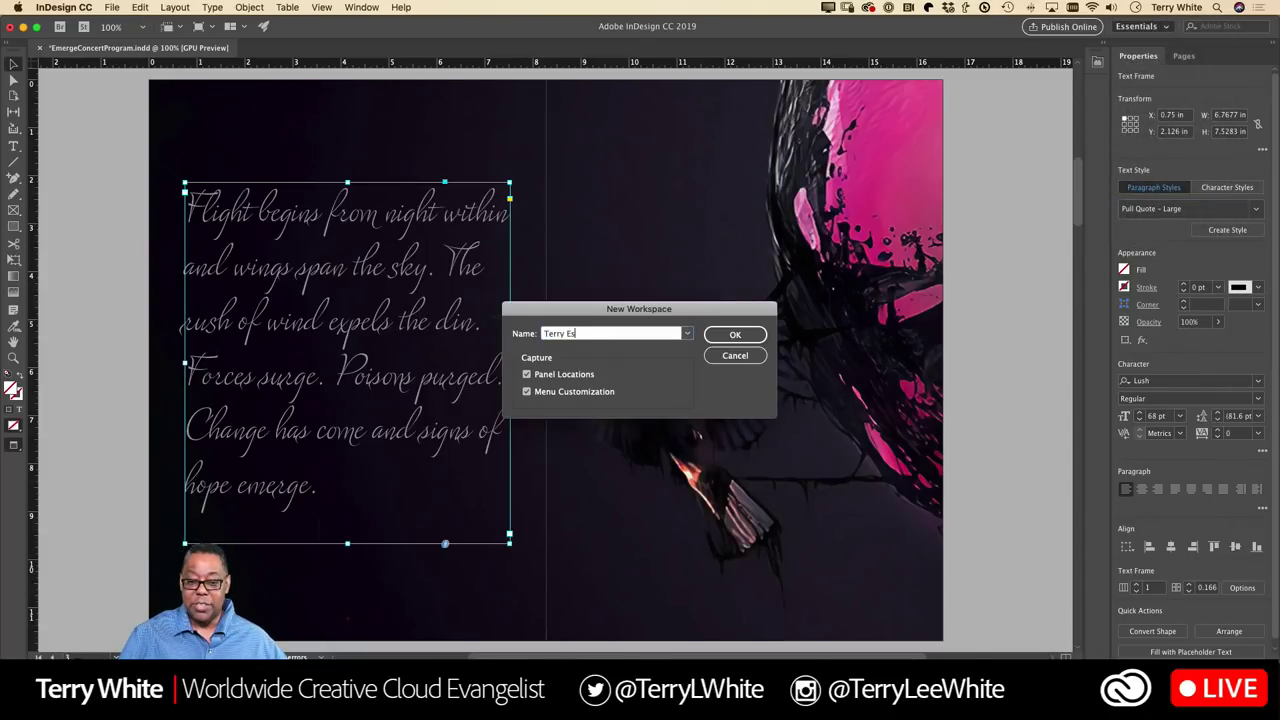
text(sentials)
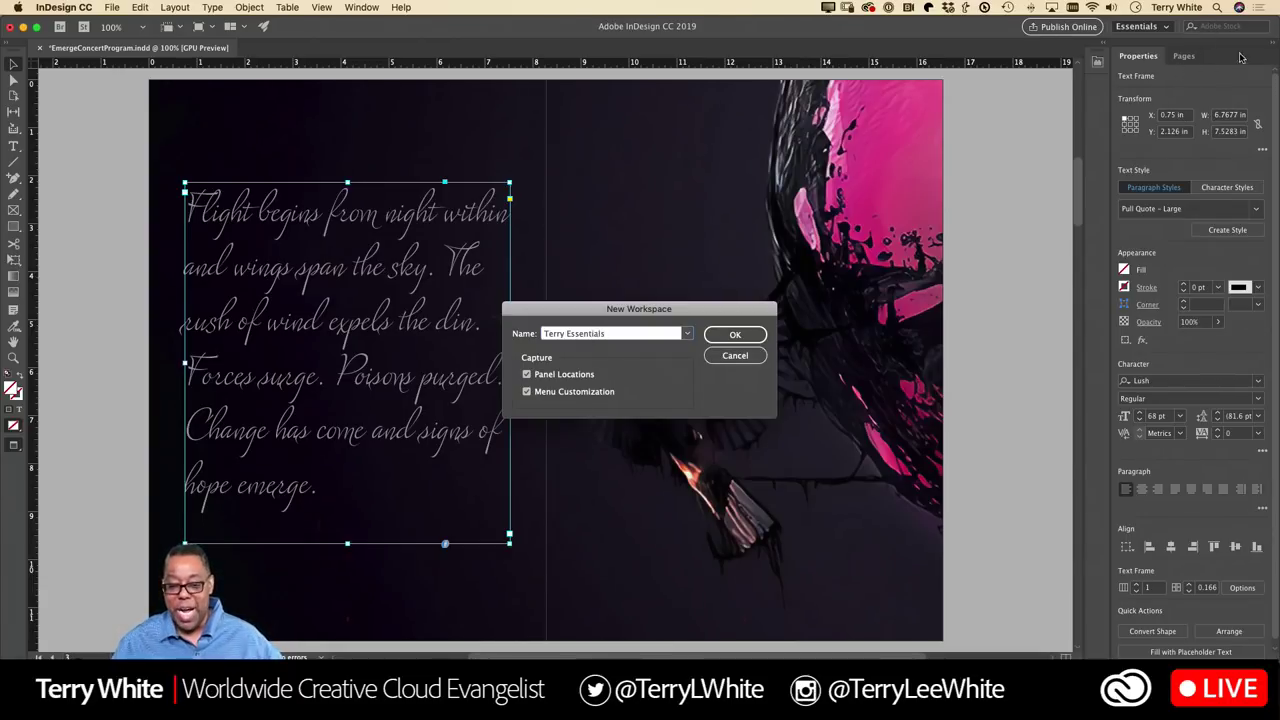
click(734, 338)
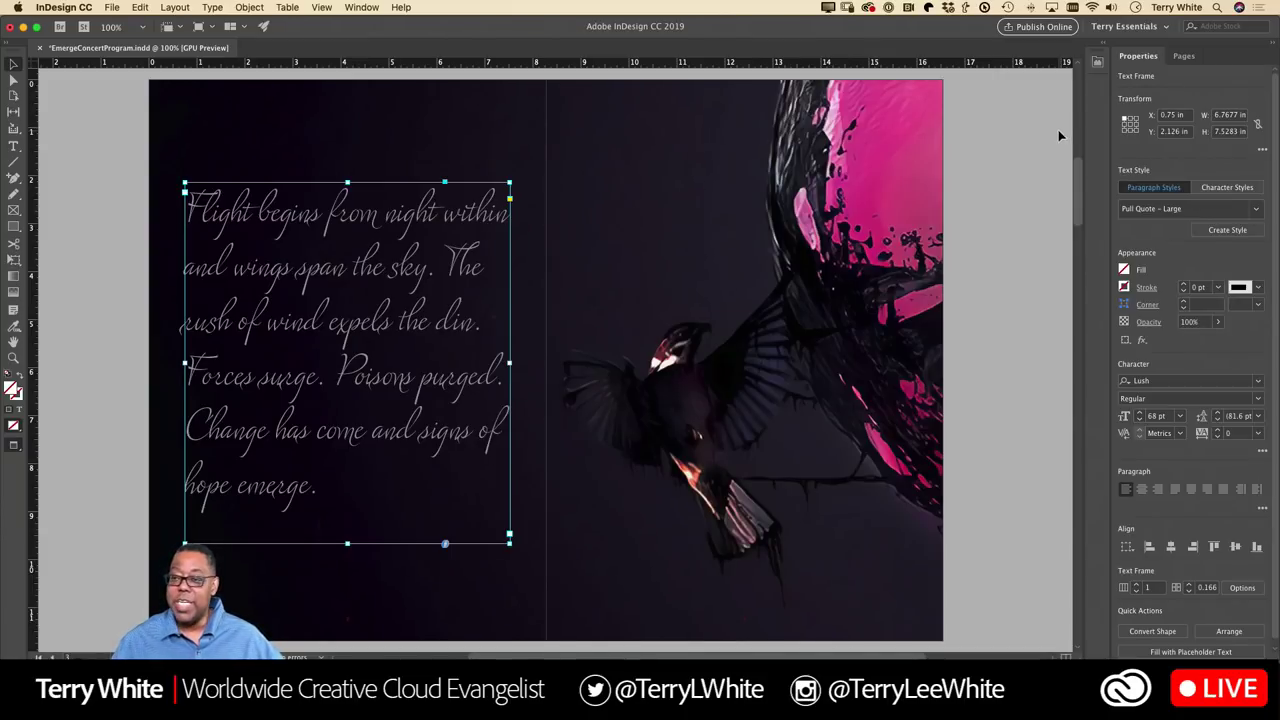
click(1118, 28)
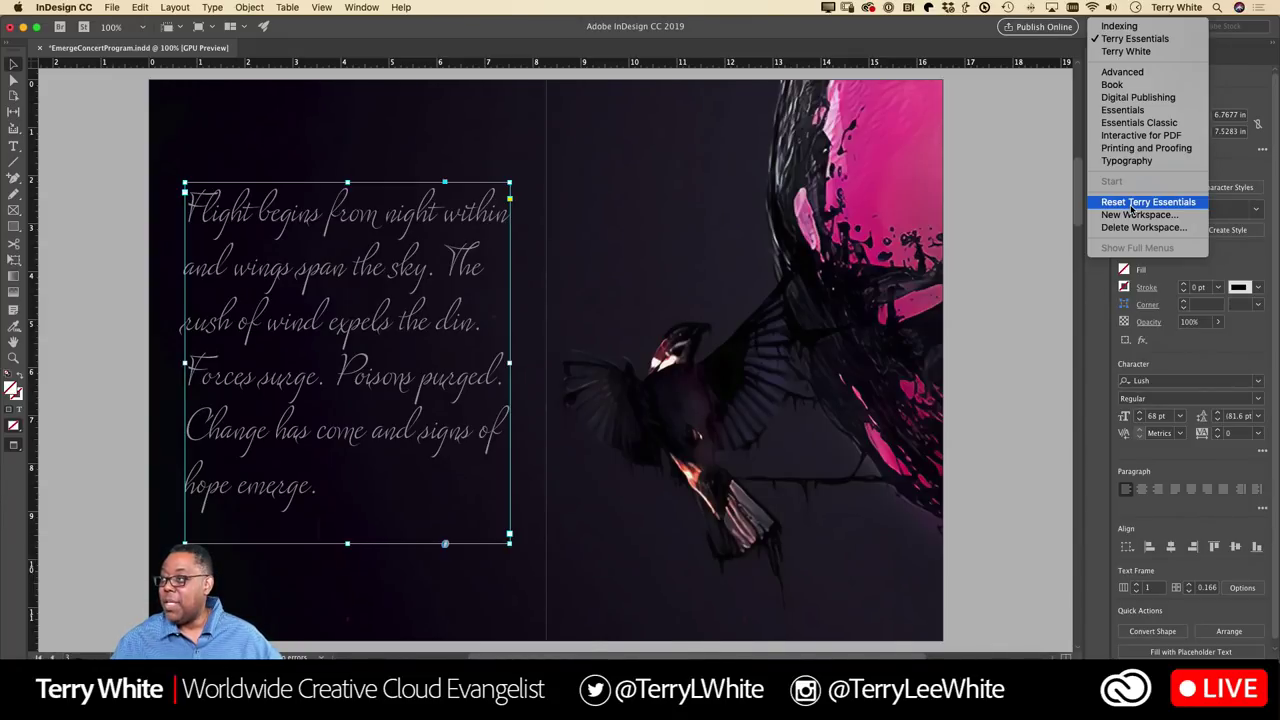
click(1024, 228)
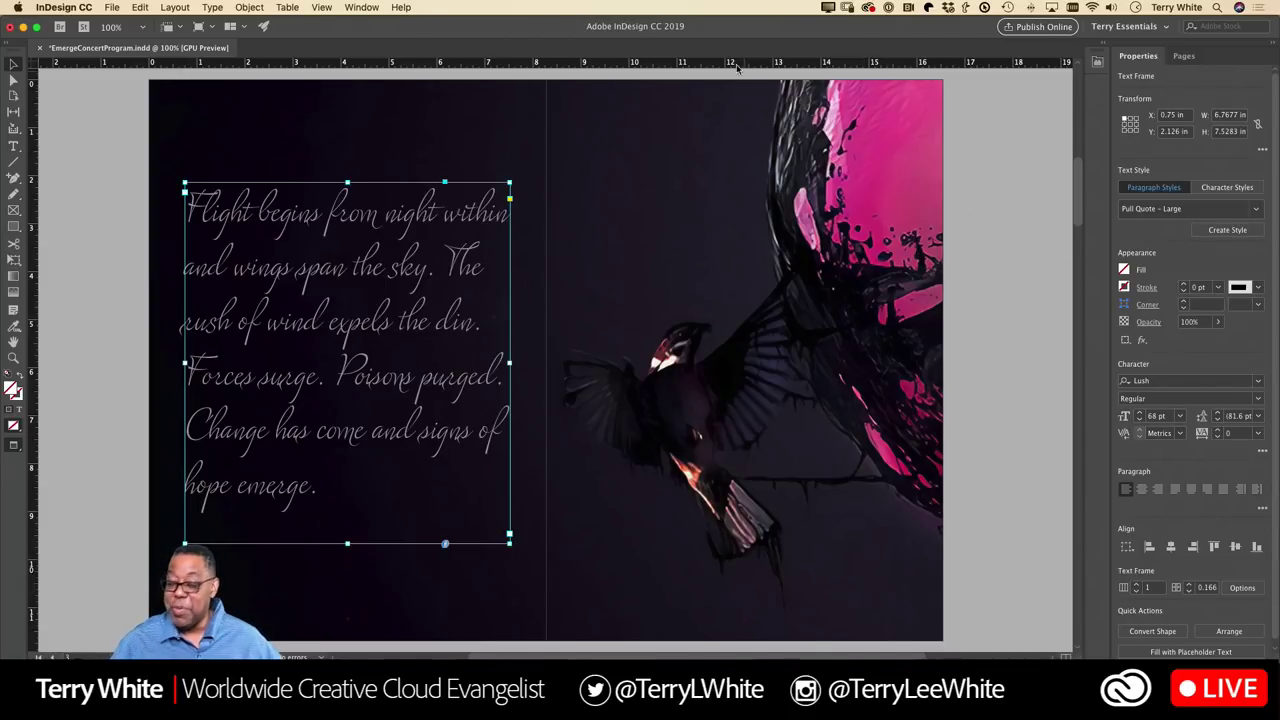
click(362, 7)
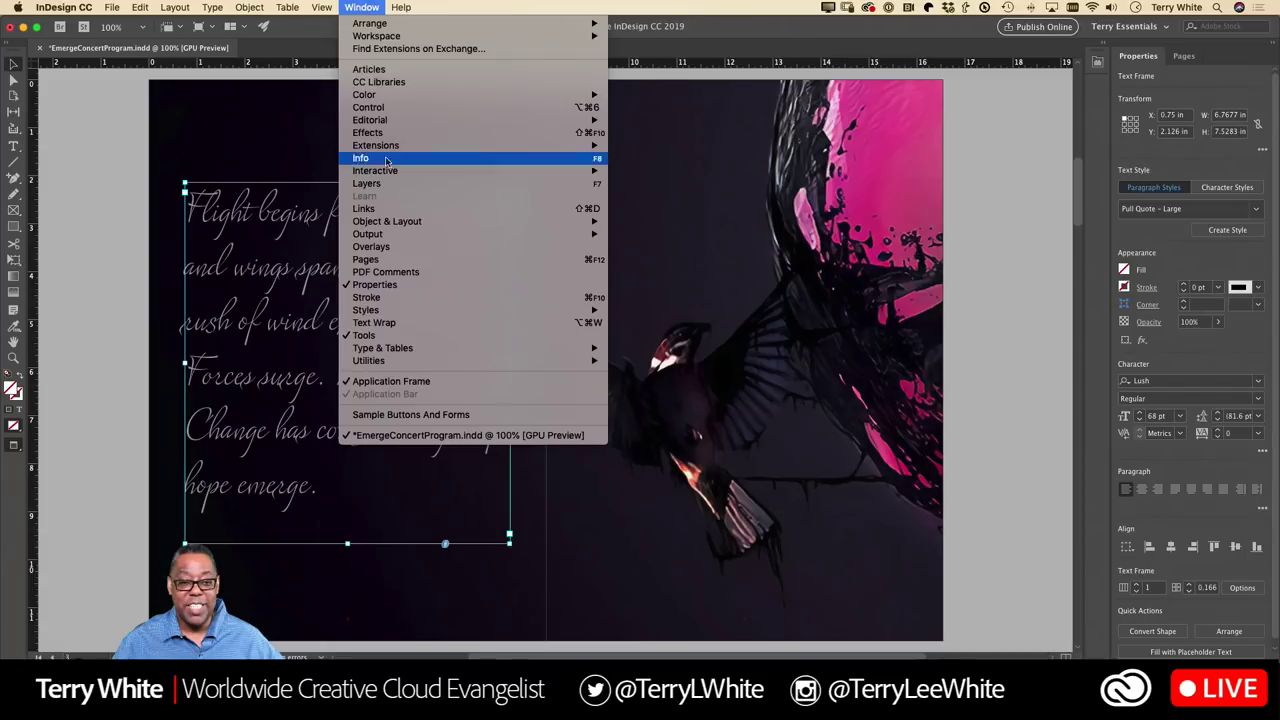
click(690, 243)
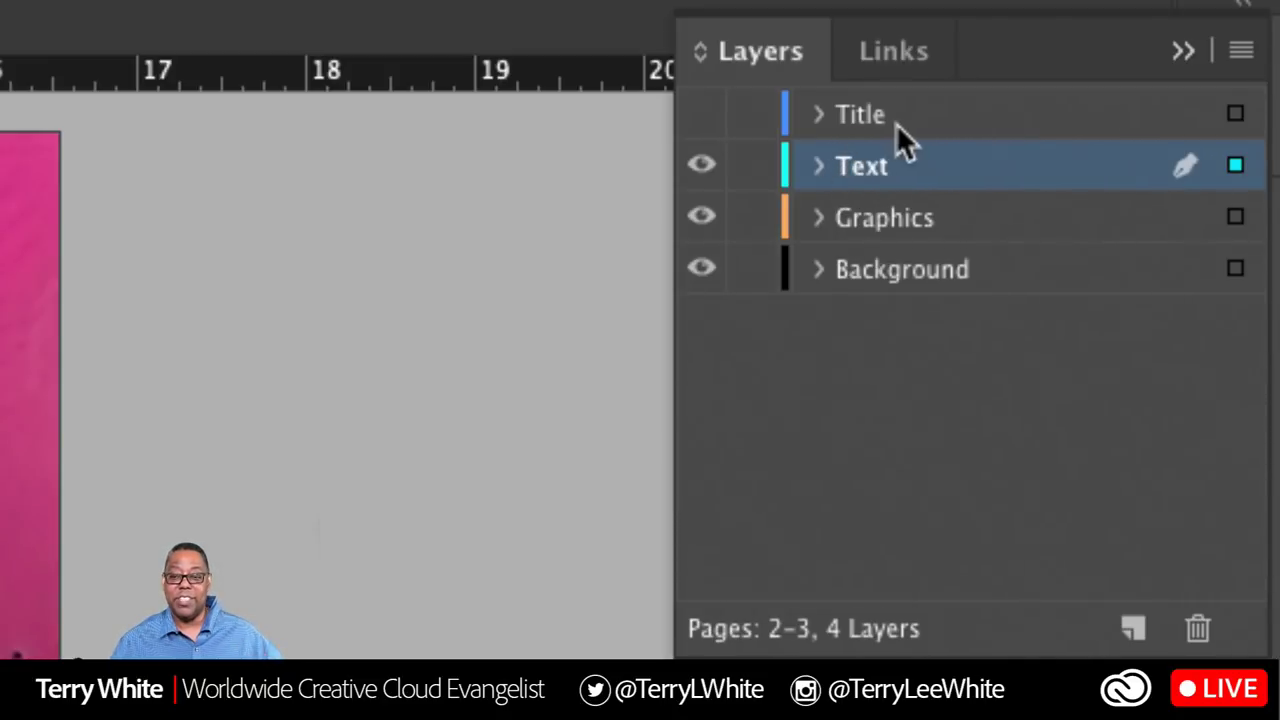
Step: Lock the first text frame inside the Text layer and then the whole layer, and release the locks again
mouse_move(880, 163)
mouse_down()
mouse_move(860, 181)
mouse_move(865, 145)
mouse_up()
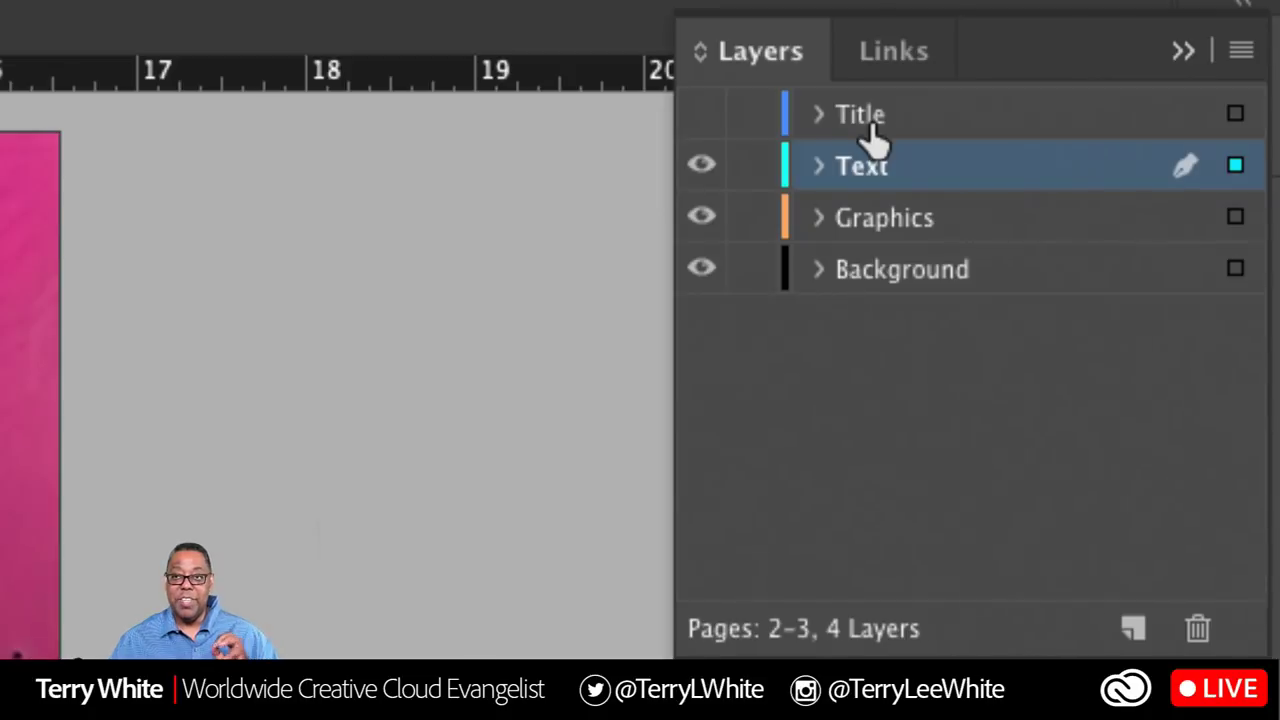
drag(872, 138, 882, 195)
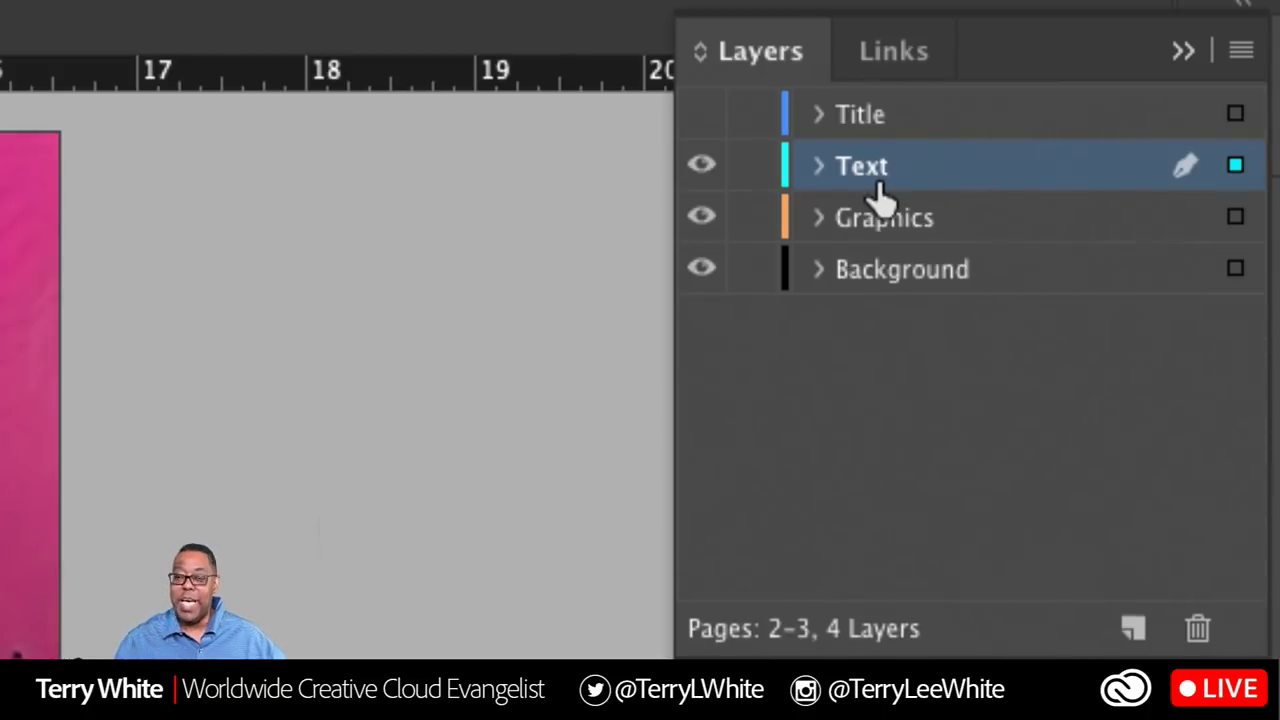
click(818, 166)
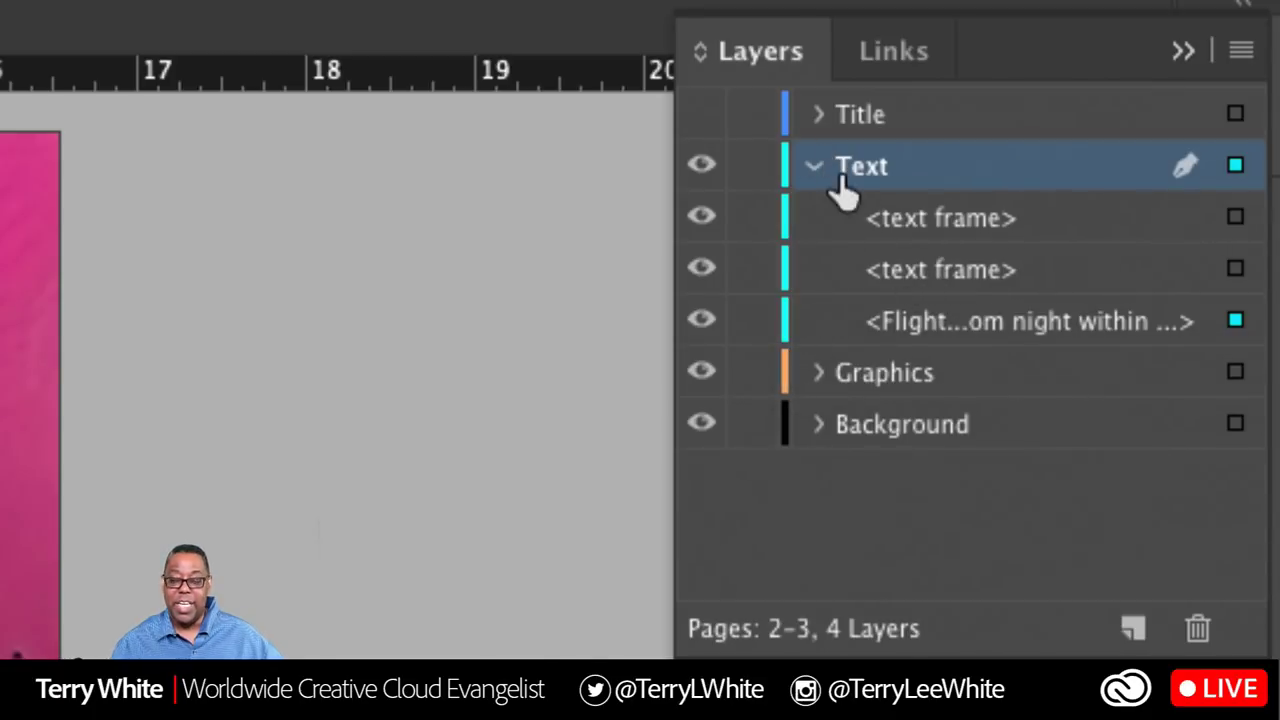
click(752, 216)
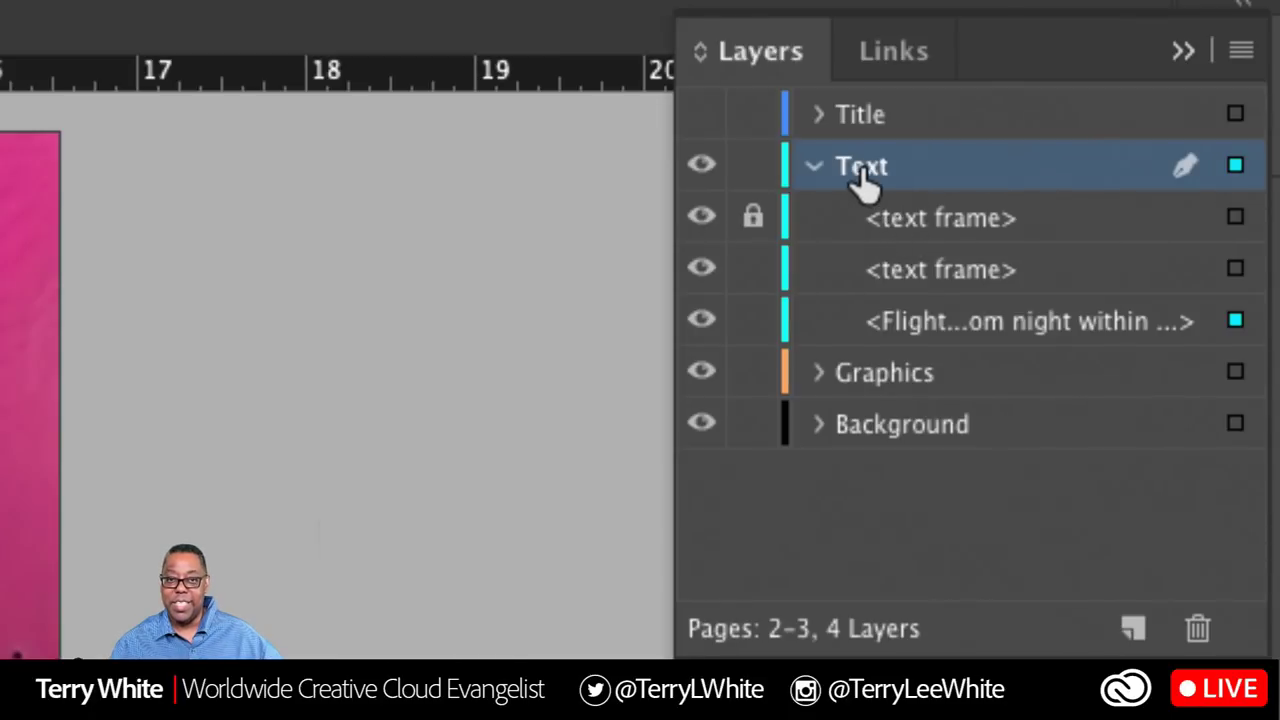
click(752, 168)
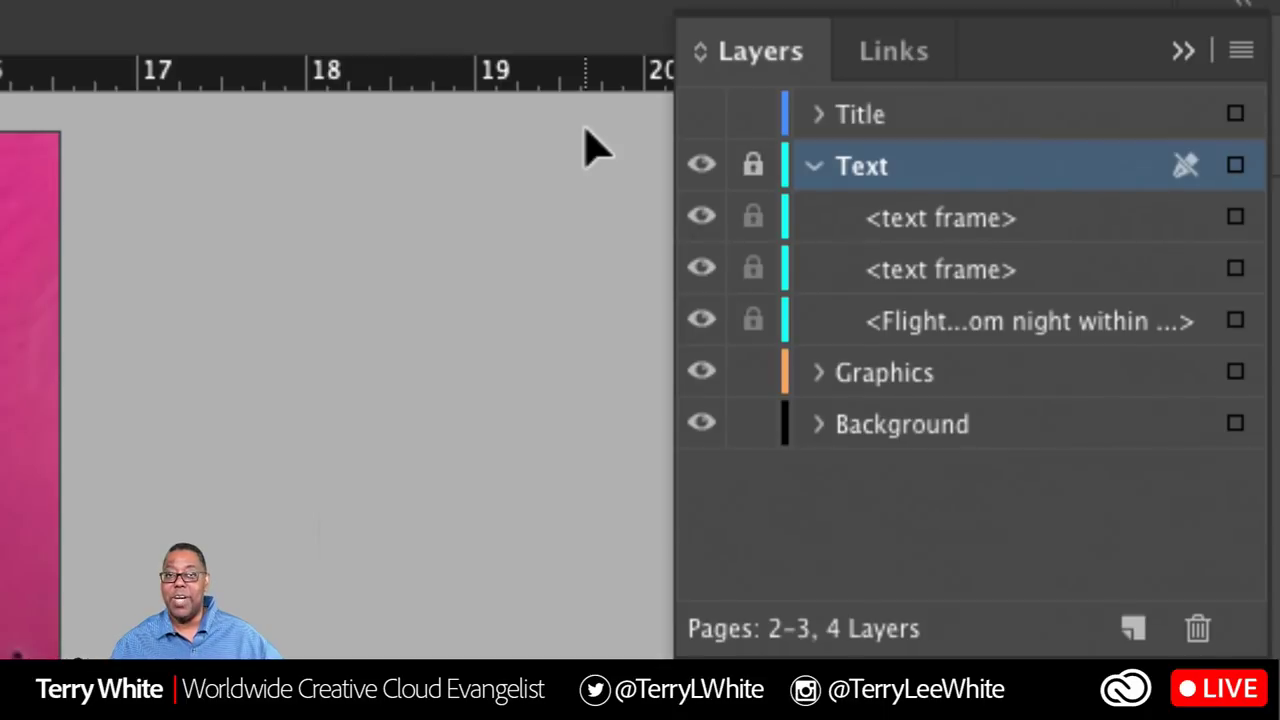
click(752, 166)
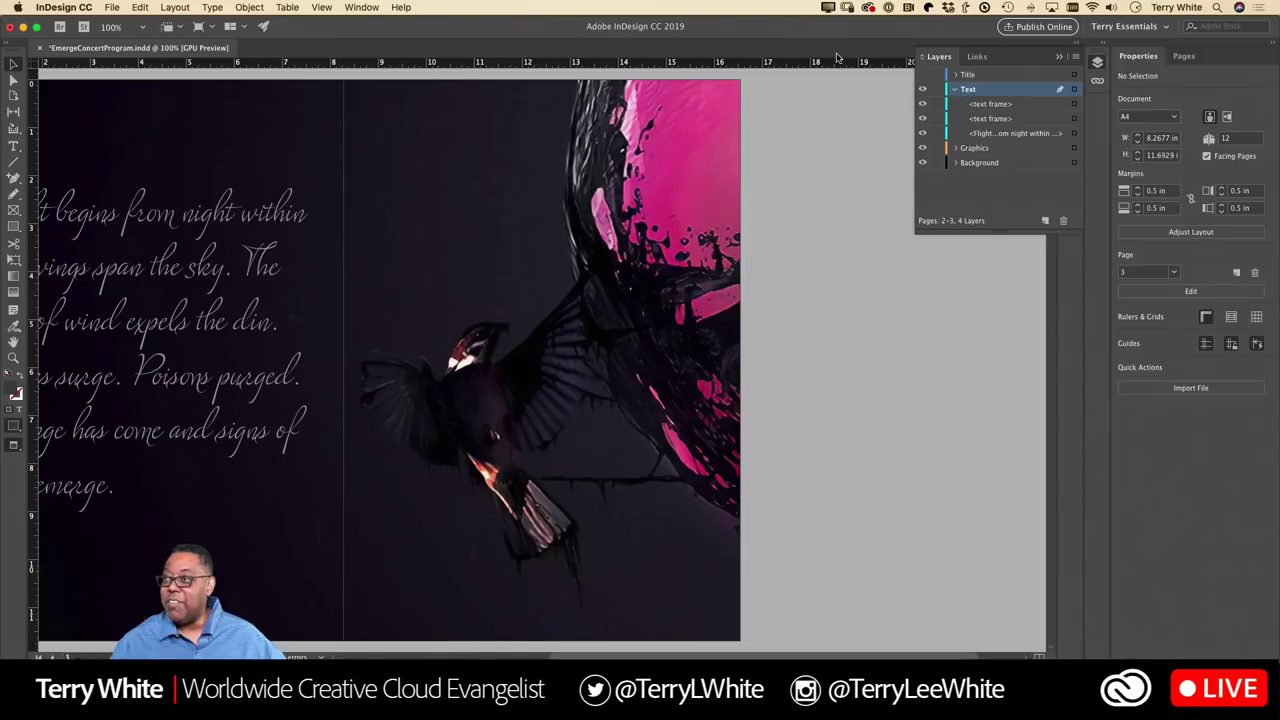
click(956, 90)
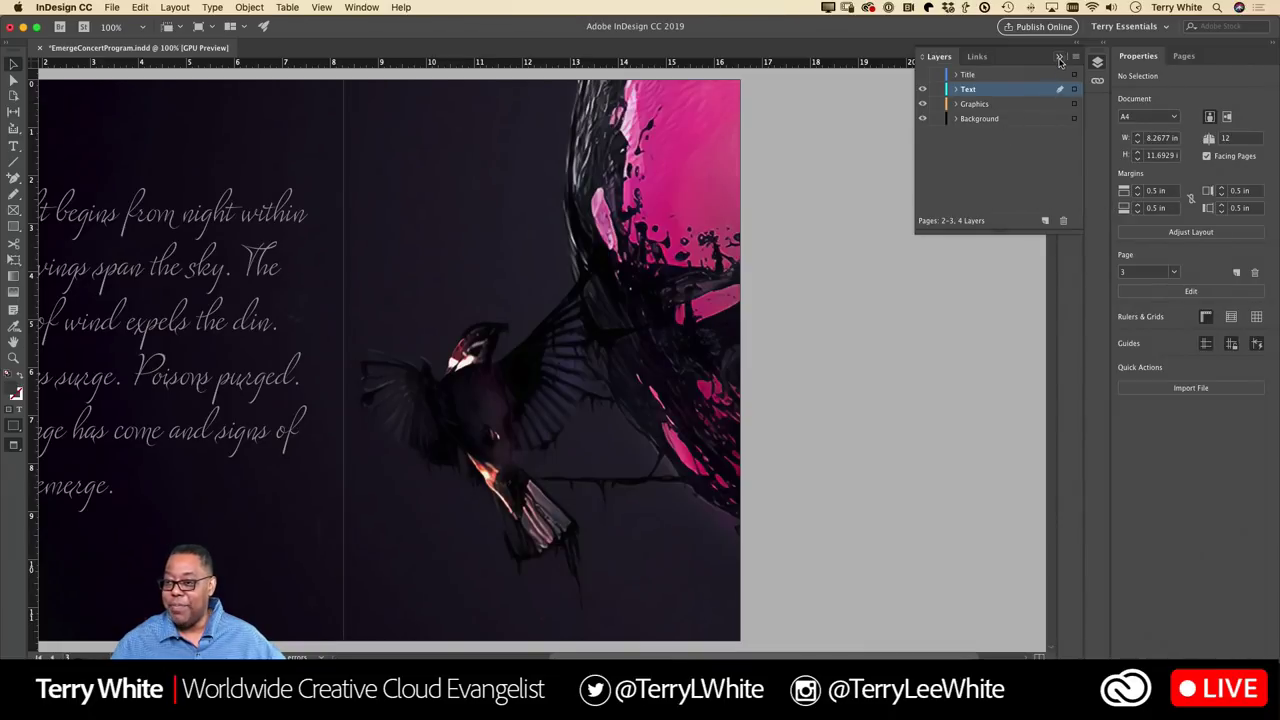
Step: Collapse the expanded Layers panel back to its icon
click(1061, 57)
scroll(500, 321, left, 5)
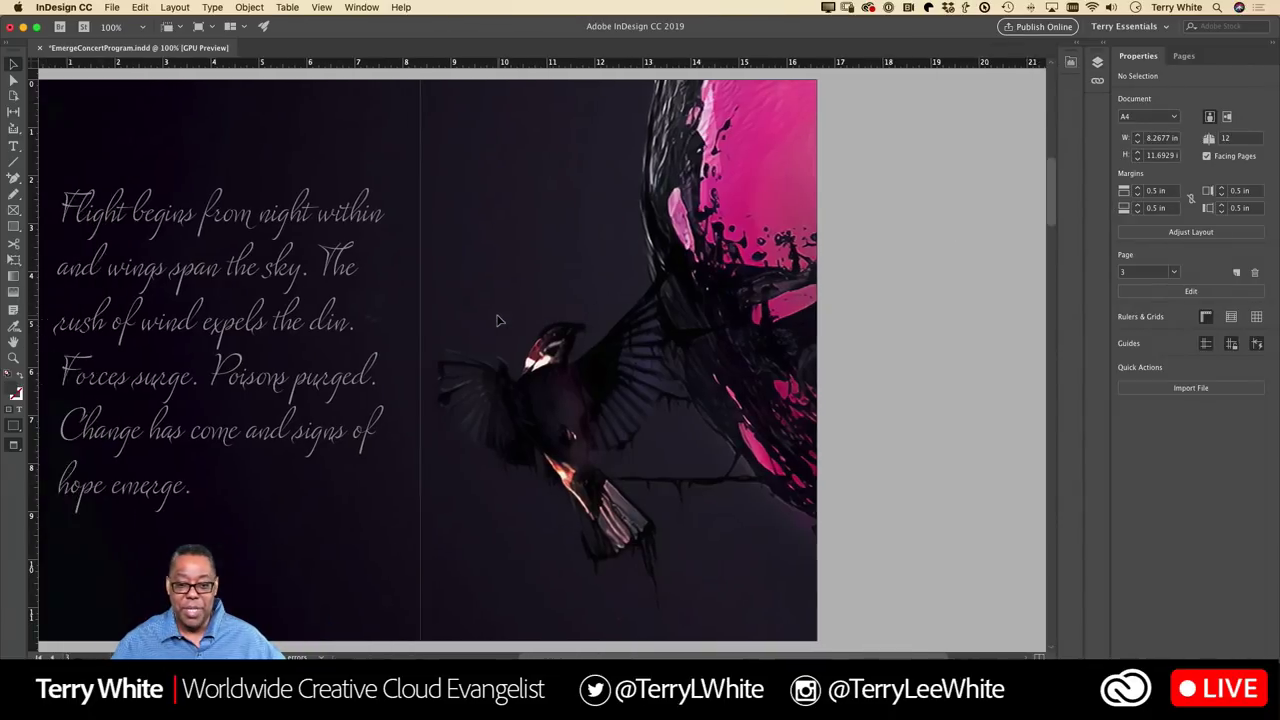
scroll(500, 321, left, 3)
scroll(502, 321, right, 2)
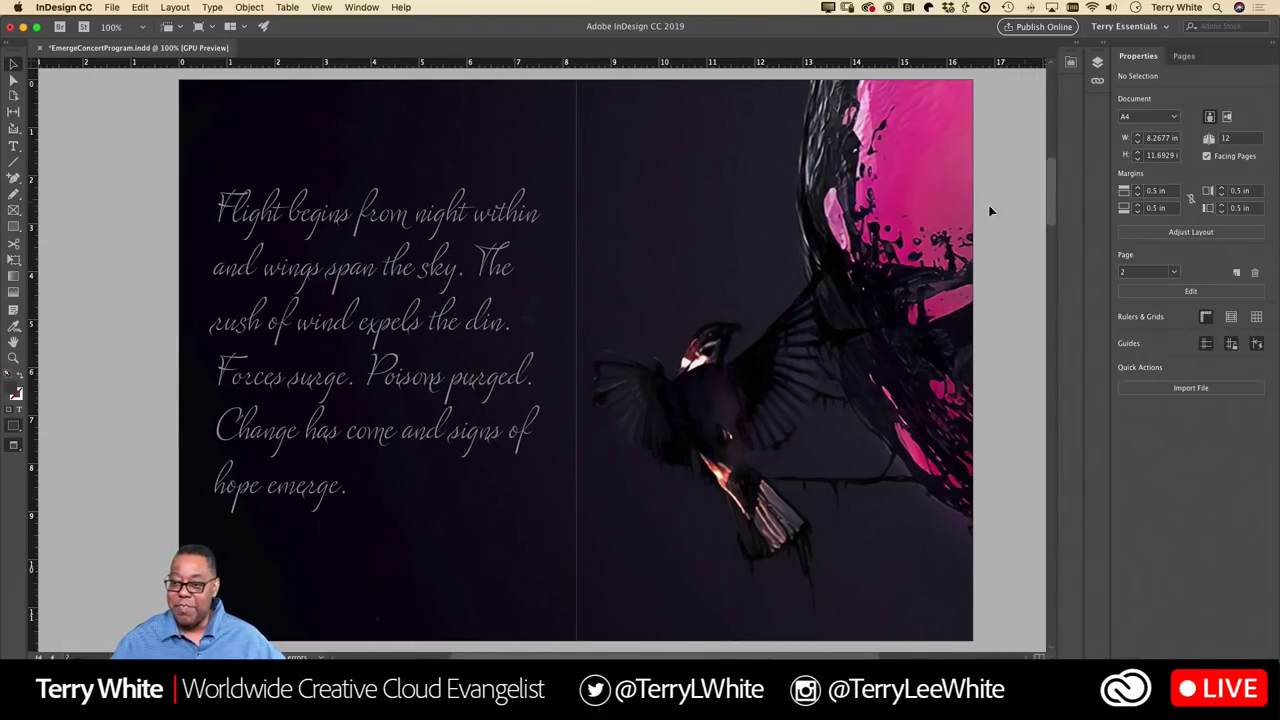
scroll(927, 208, right, 2)
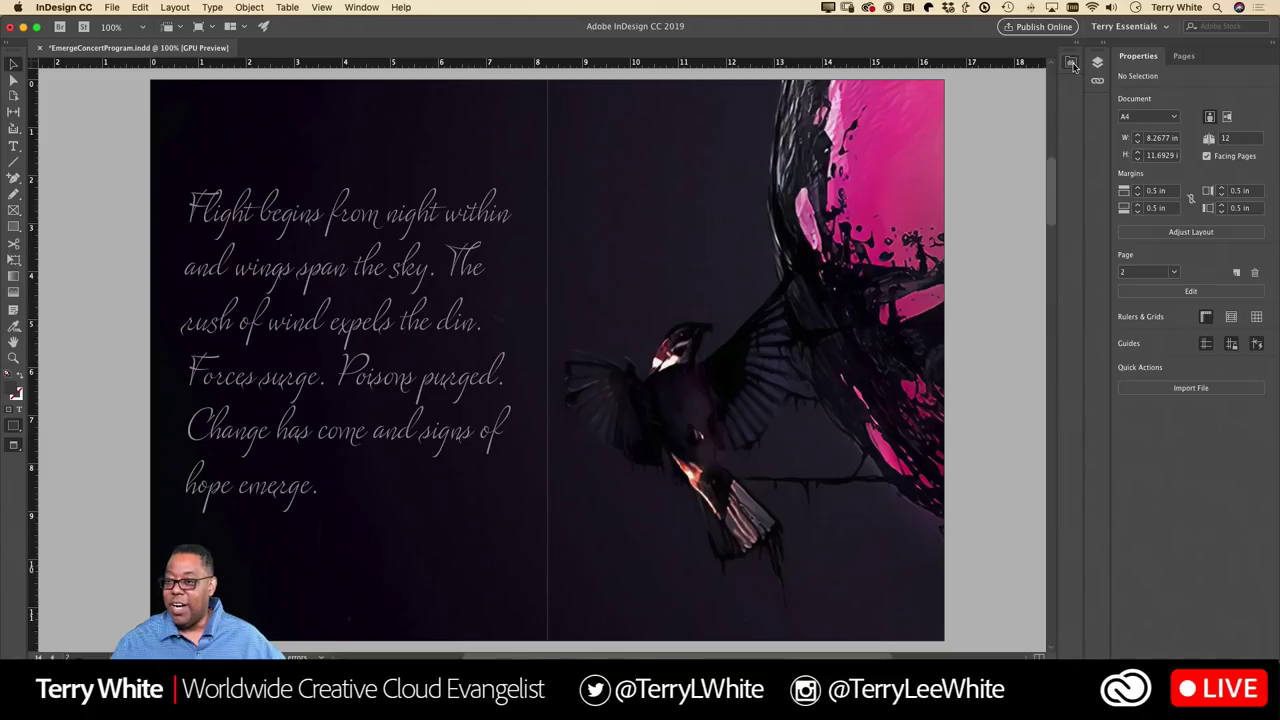
Step: Expand the CC Libraries panel and look through the Paragraph Styles, Graphics and Templates groups of the Adobe Stock library
click(1071, 64)
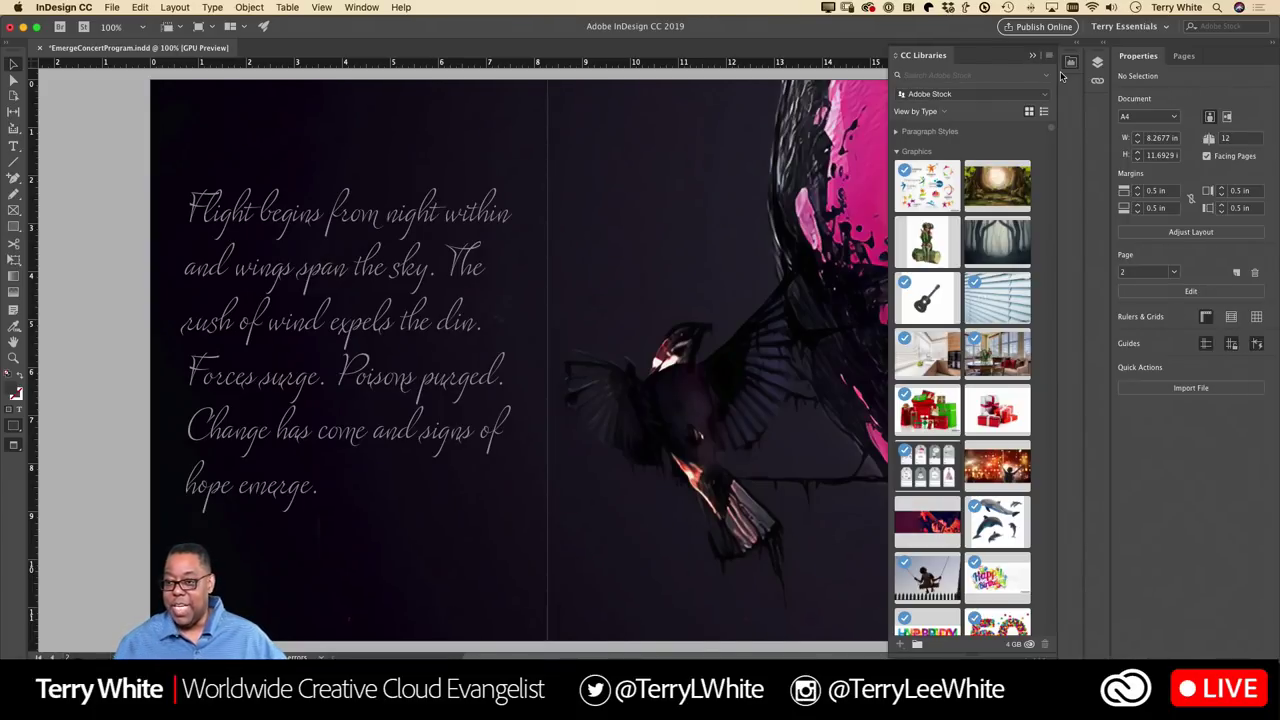
click(897, 132)
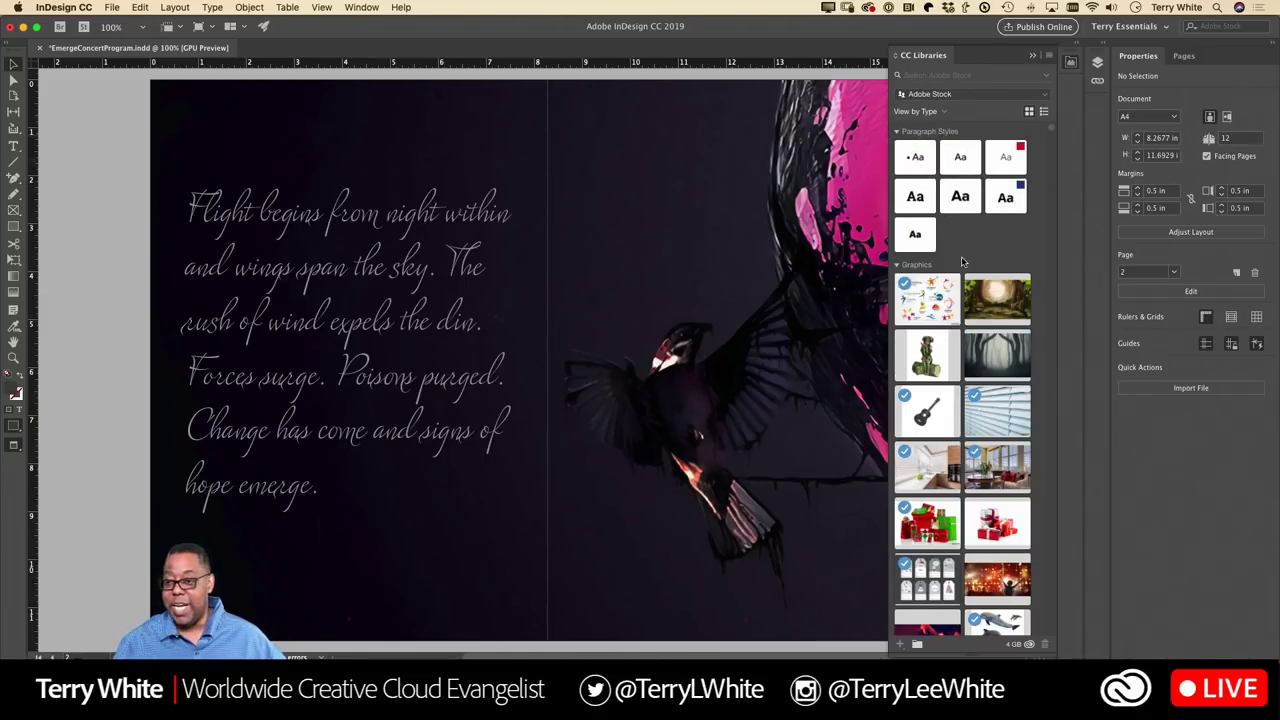
click(897, 131)
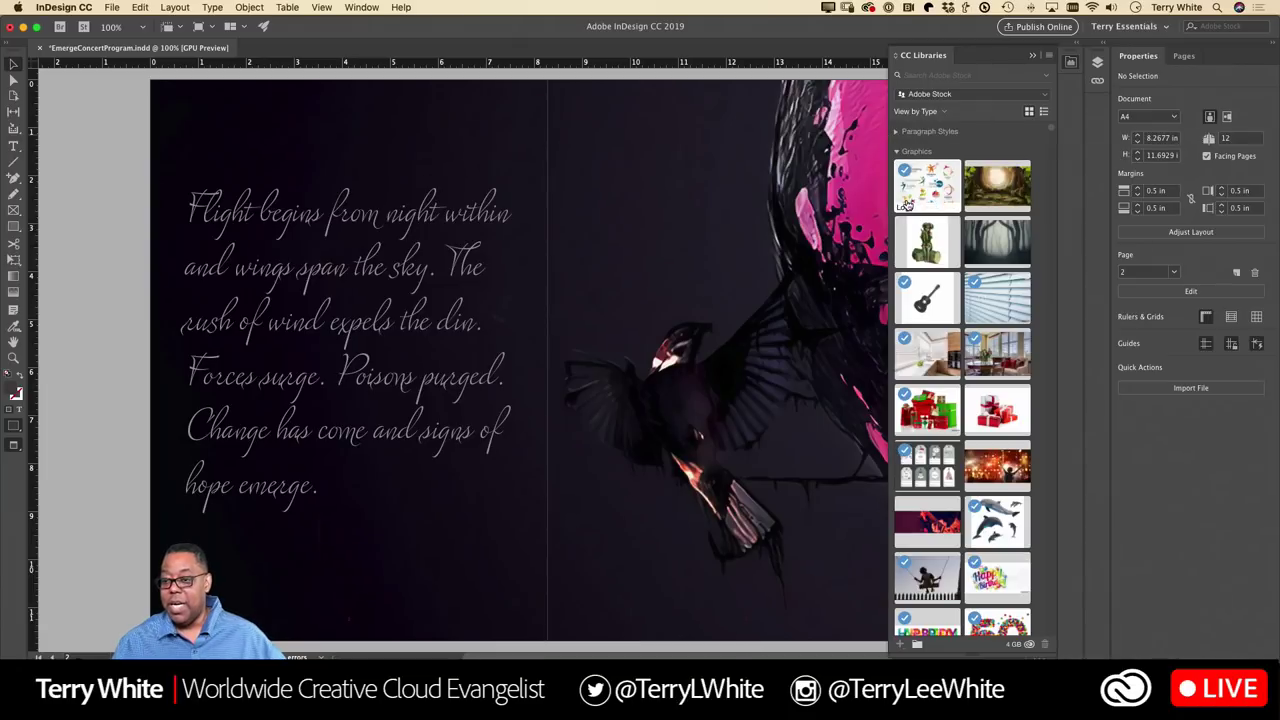
click(897, 151)
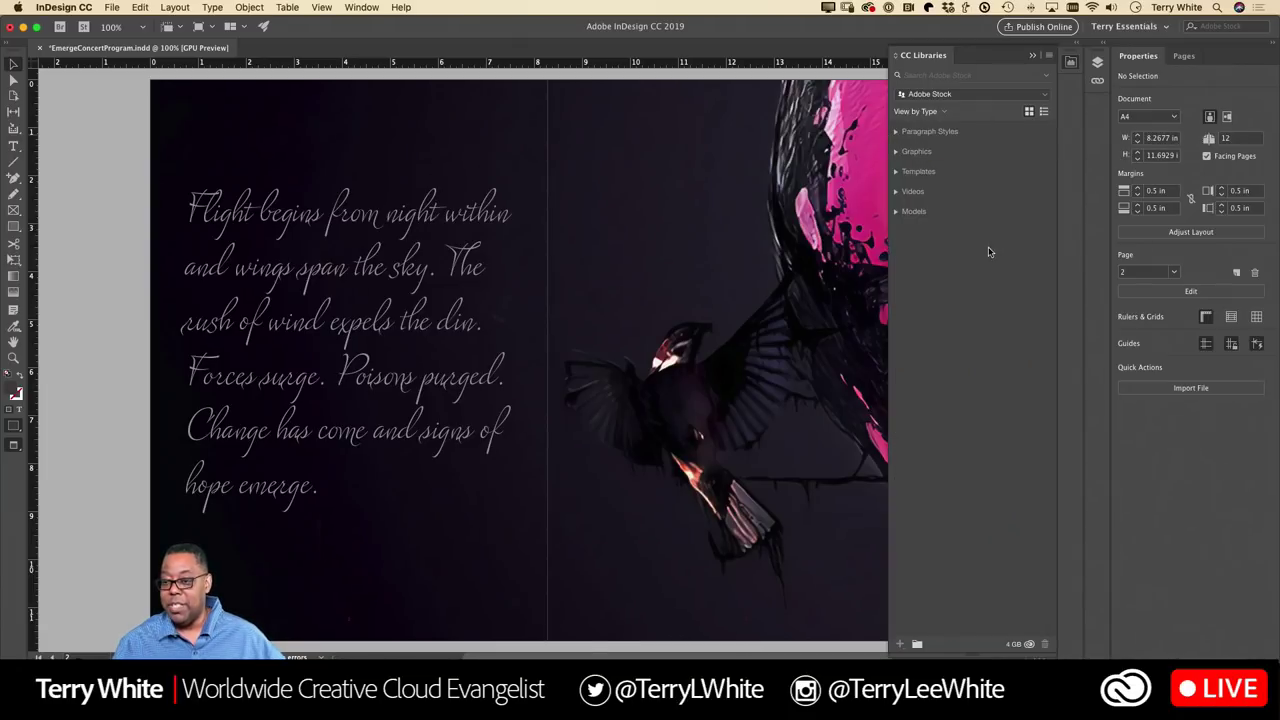
click(897, 172)
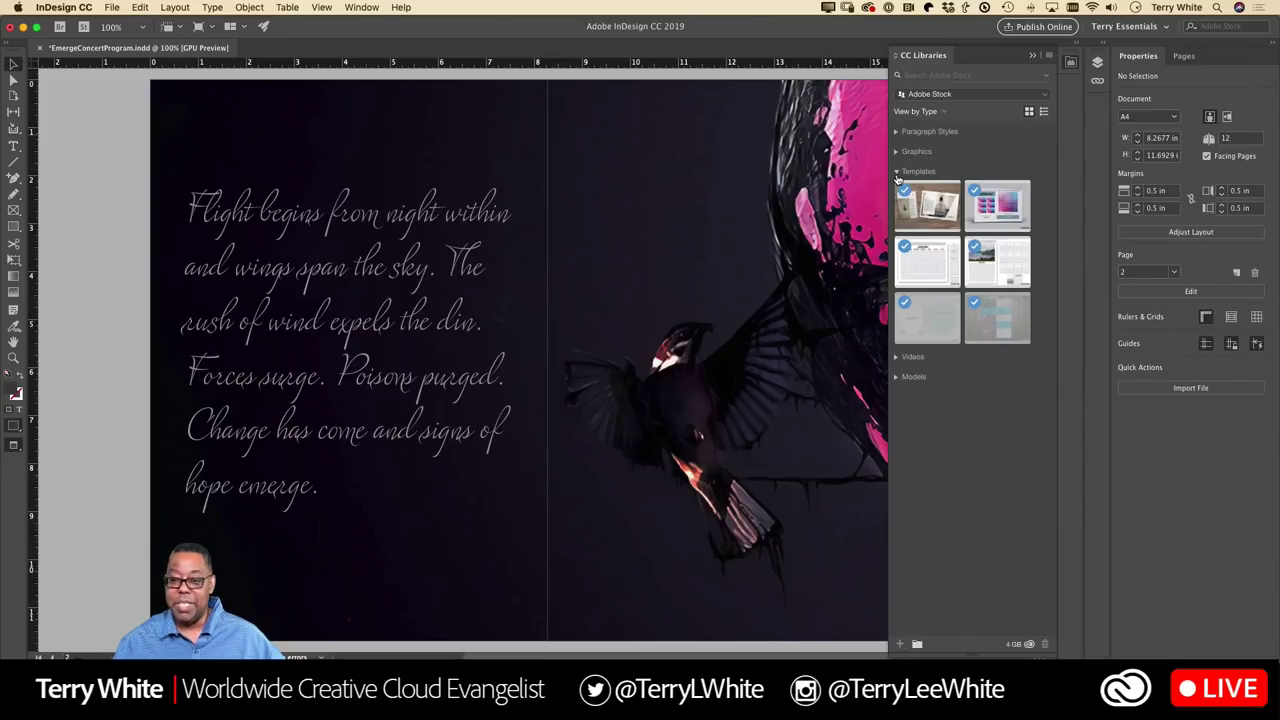
Step: Collapse the Templates group and look through the Videos and Models groups of the Adobe Stock library
click(897, 174)
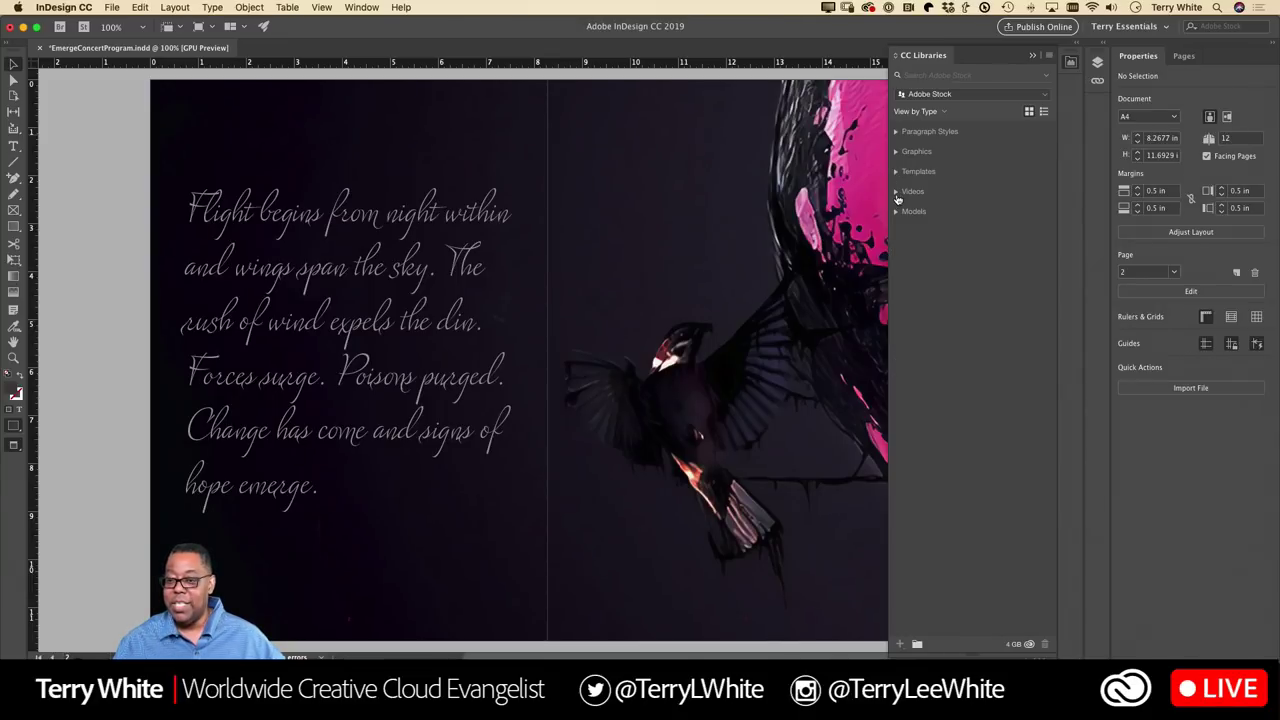
click(897, 192)
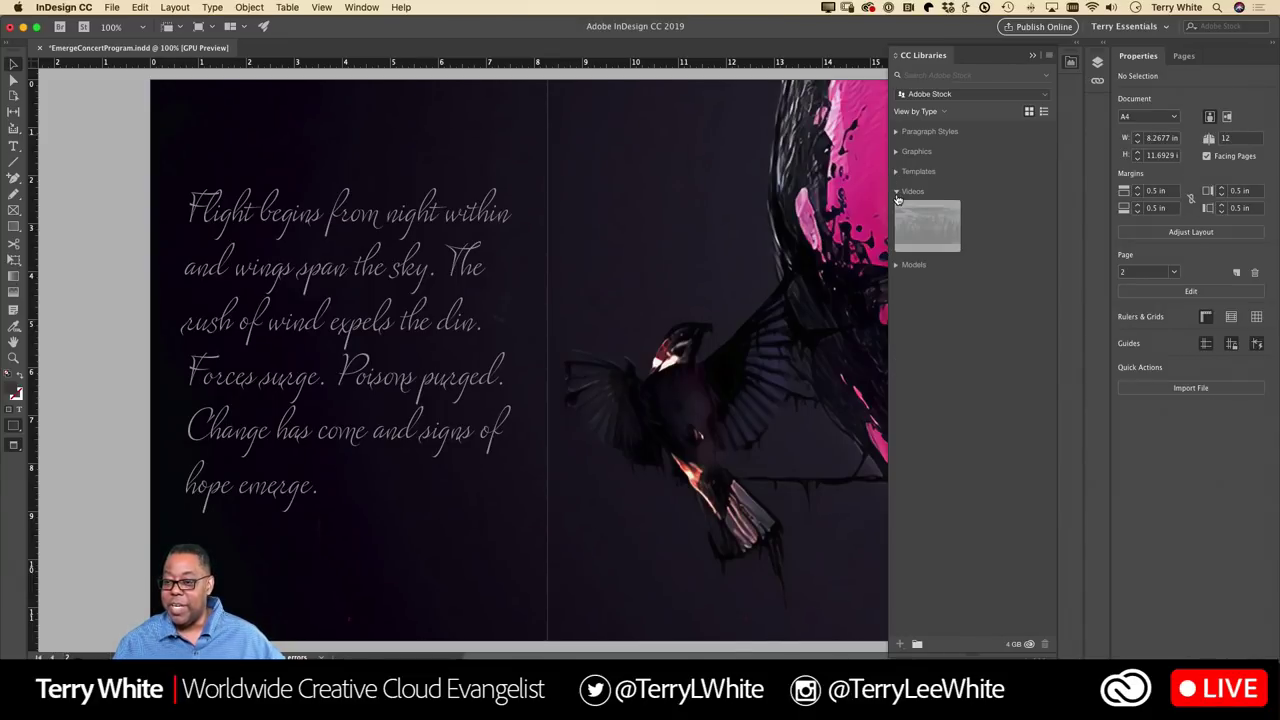
click(897, 192)
click(897, 211)
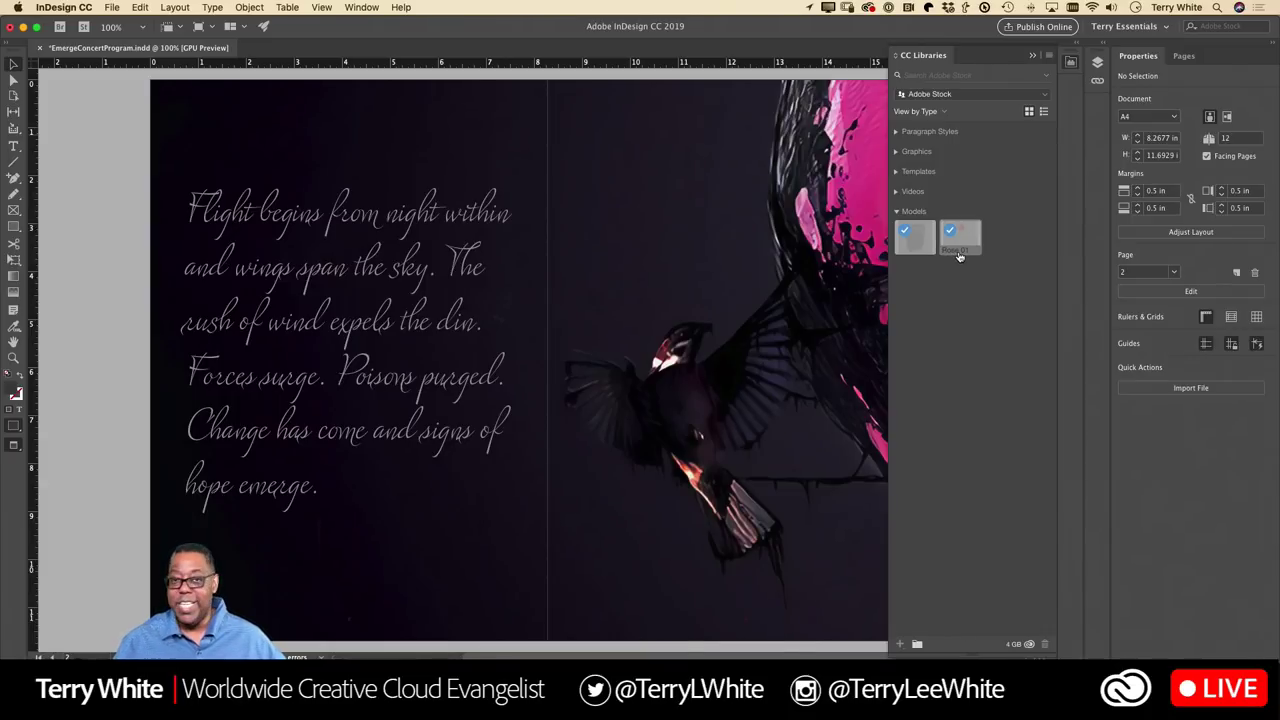
click(897, 214)
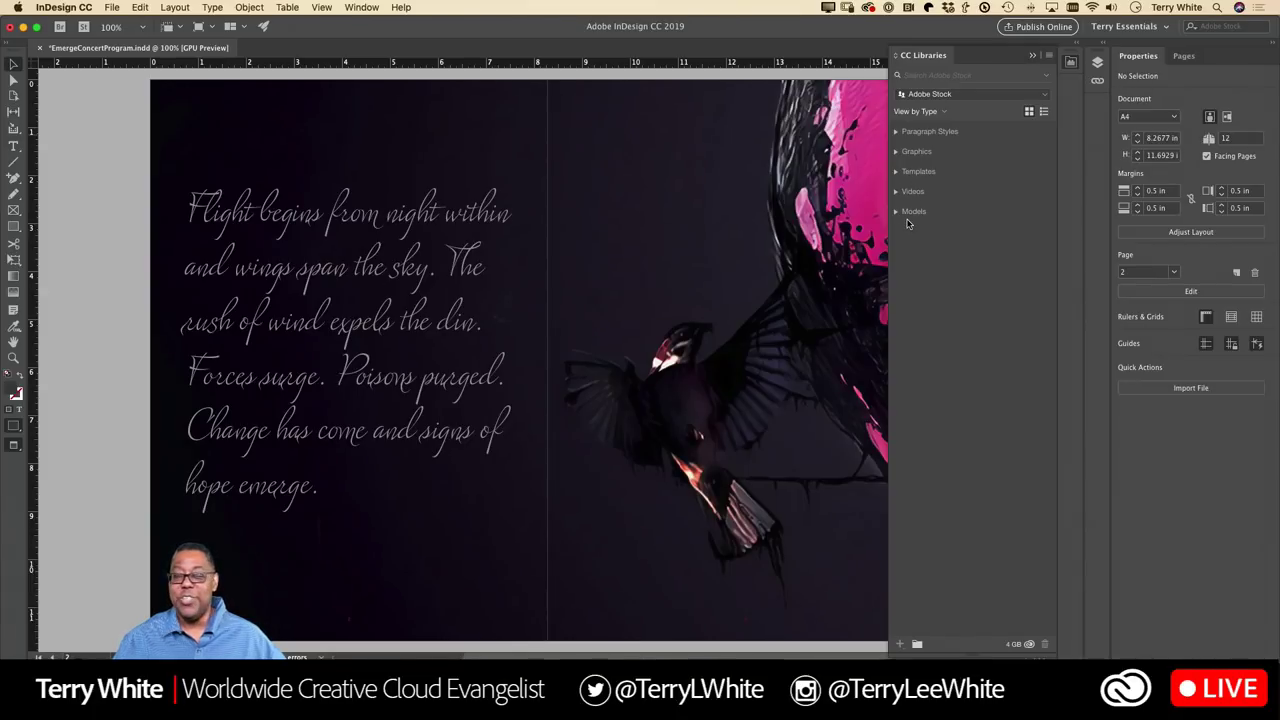
Step: Browse the images in the Graphics group of the Adobe Stock library and collapse the group again
click(896, 151)
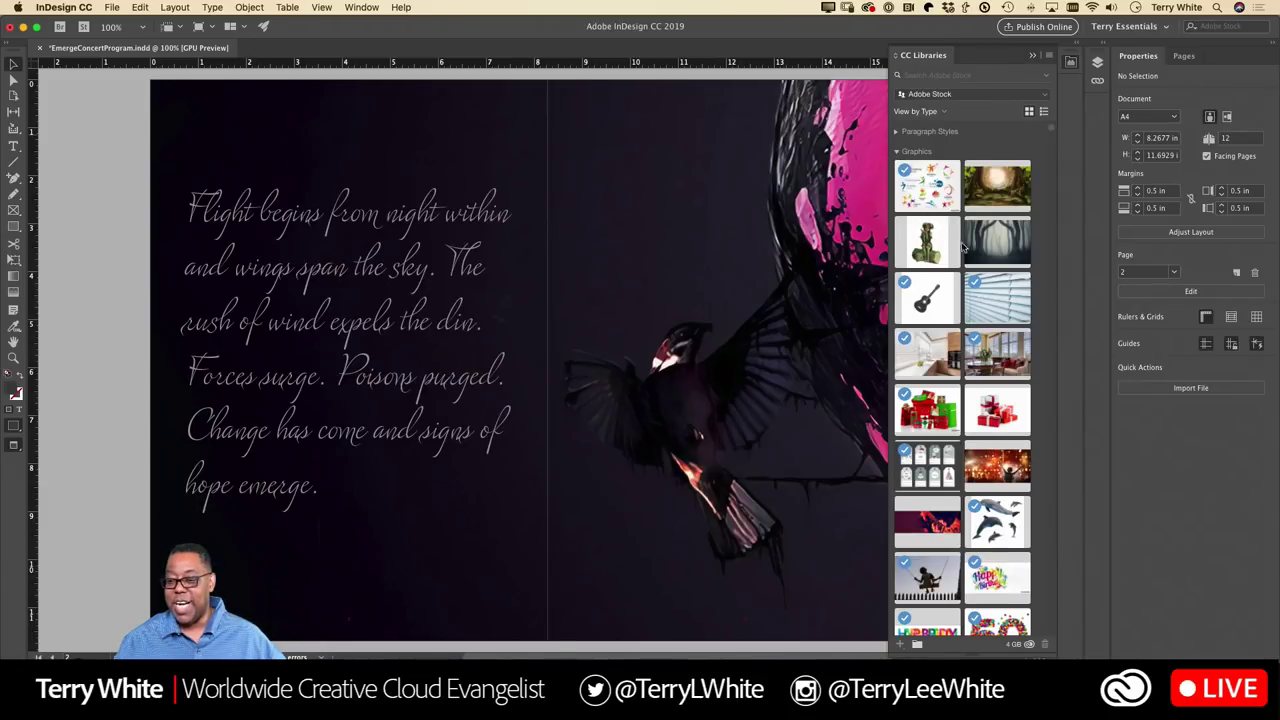
scroll(962, 318, down, 10)
scroll(962, 318, down, 20)
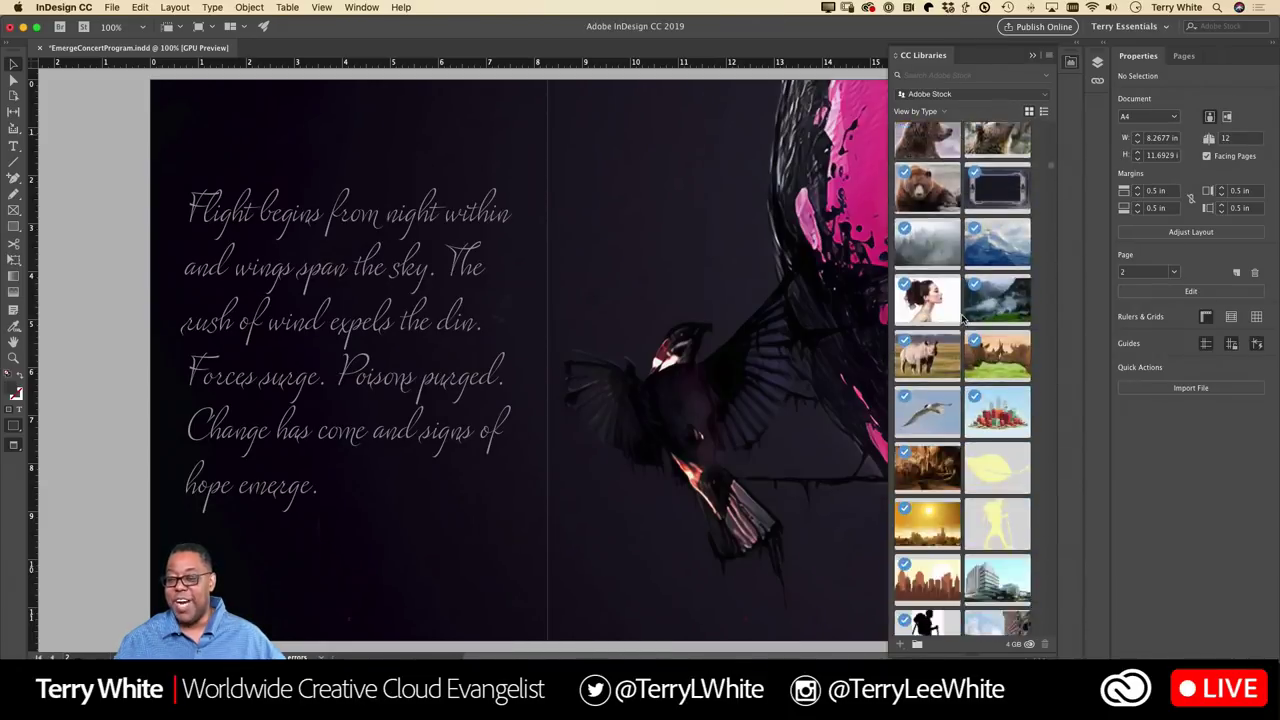
scroll(962, 318, down, 20)
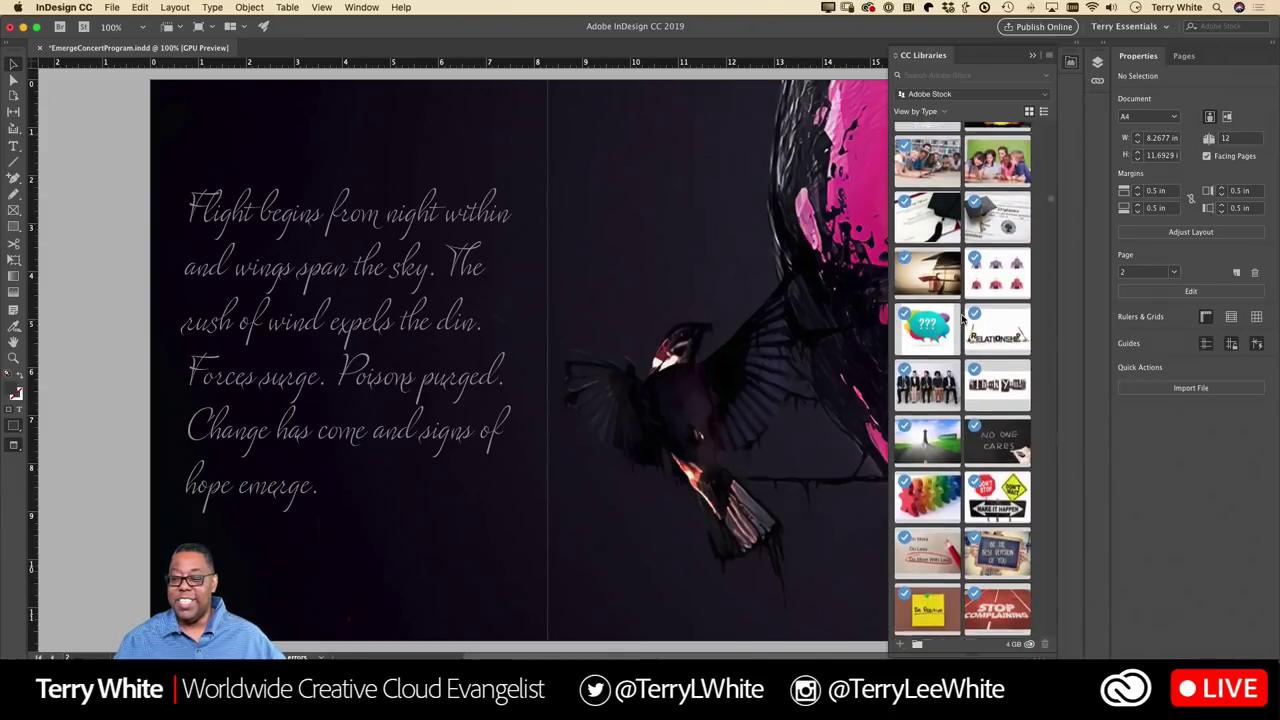
scroll(962, 318, down, 20)
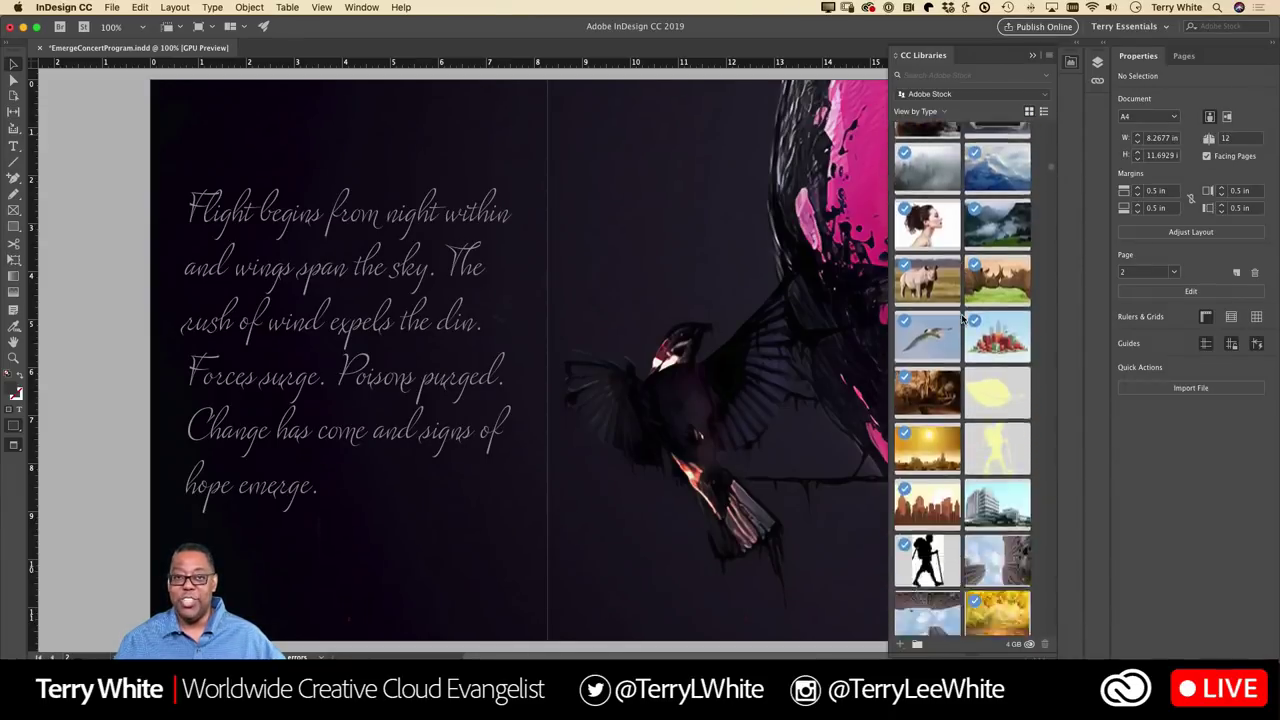
scroll(962, 318, down, 20)
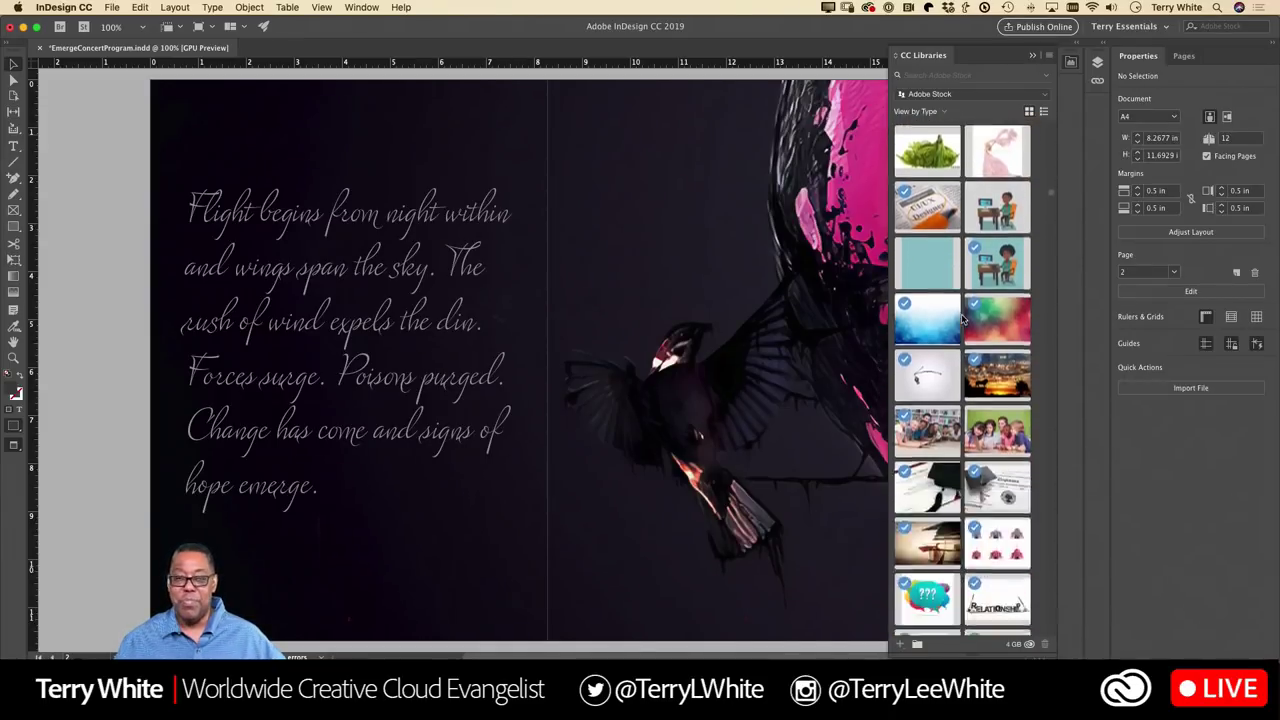
scroll(962, 318, down, 20)
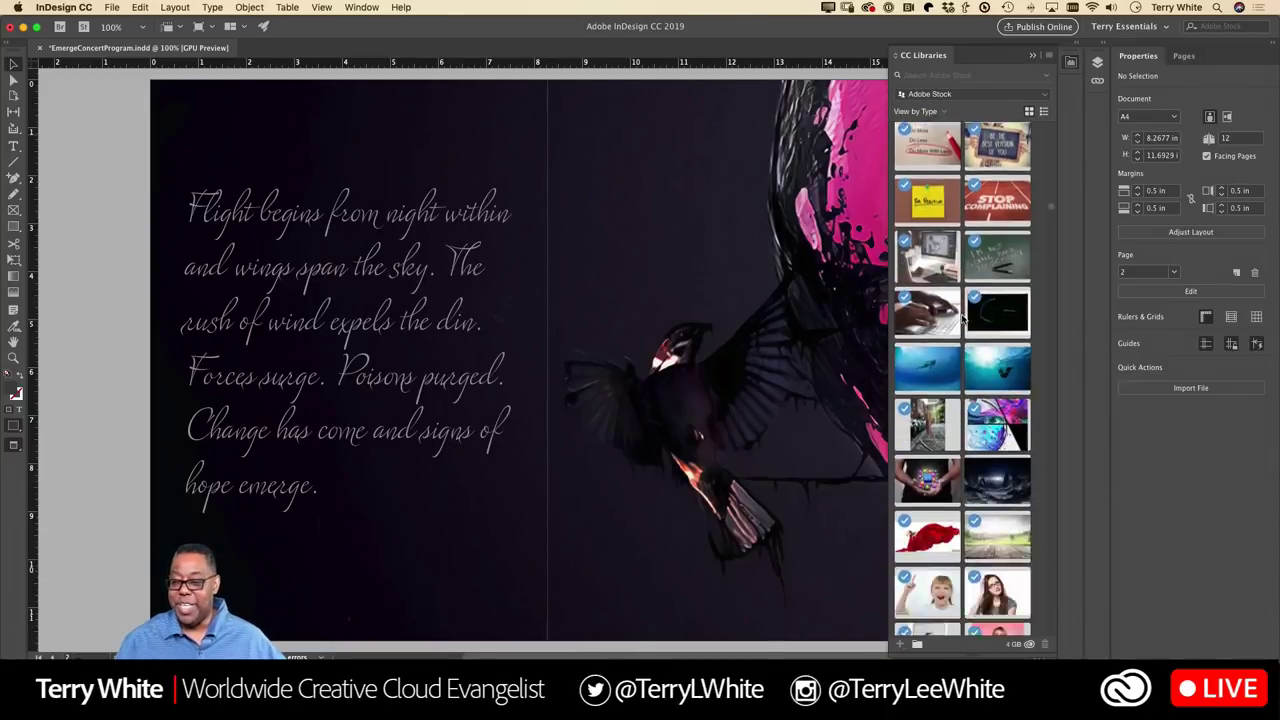
scroll(962, 318, down, 20)
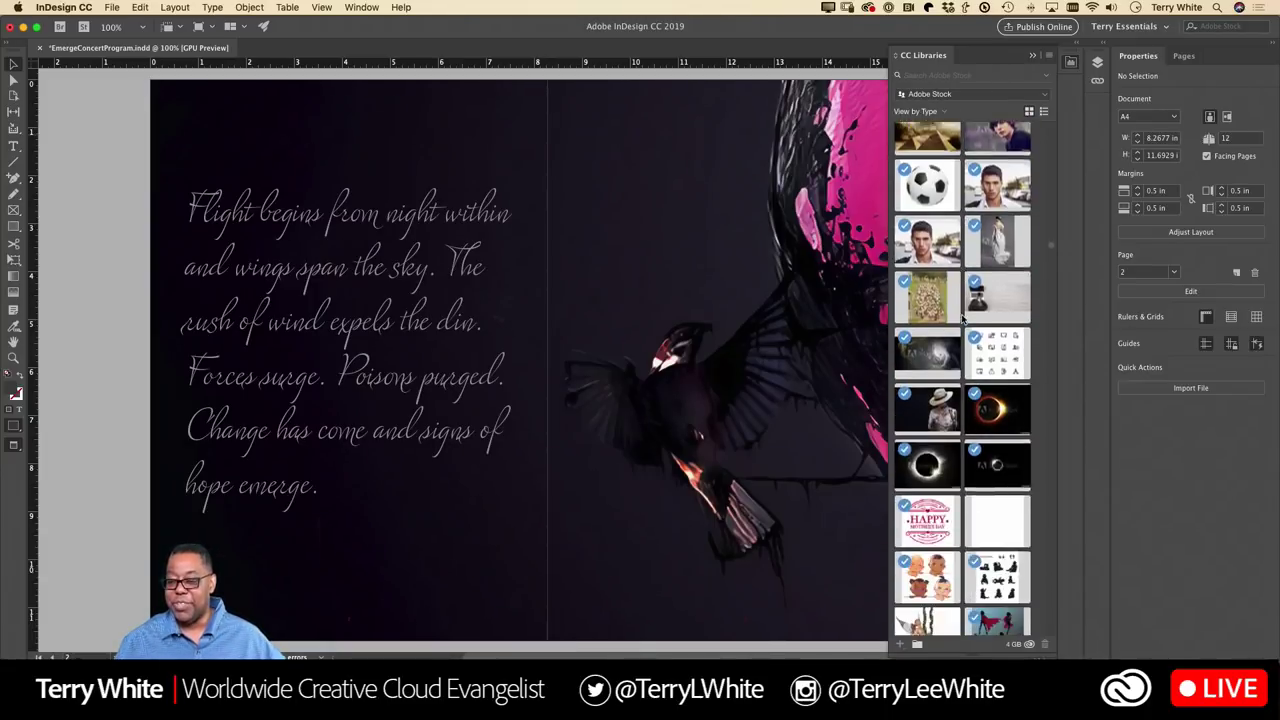
scroll(960, 310, up, 20)
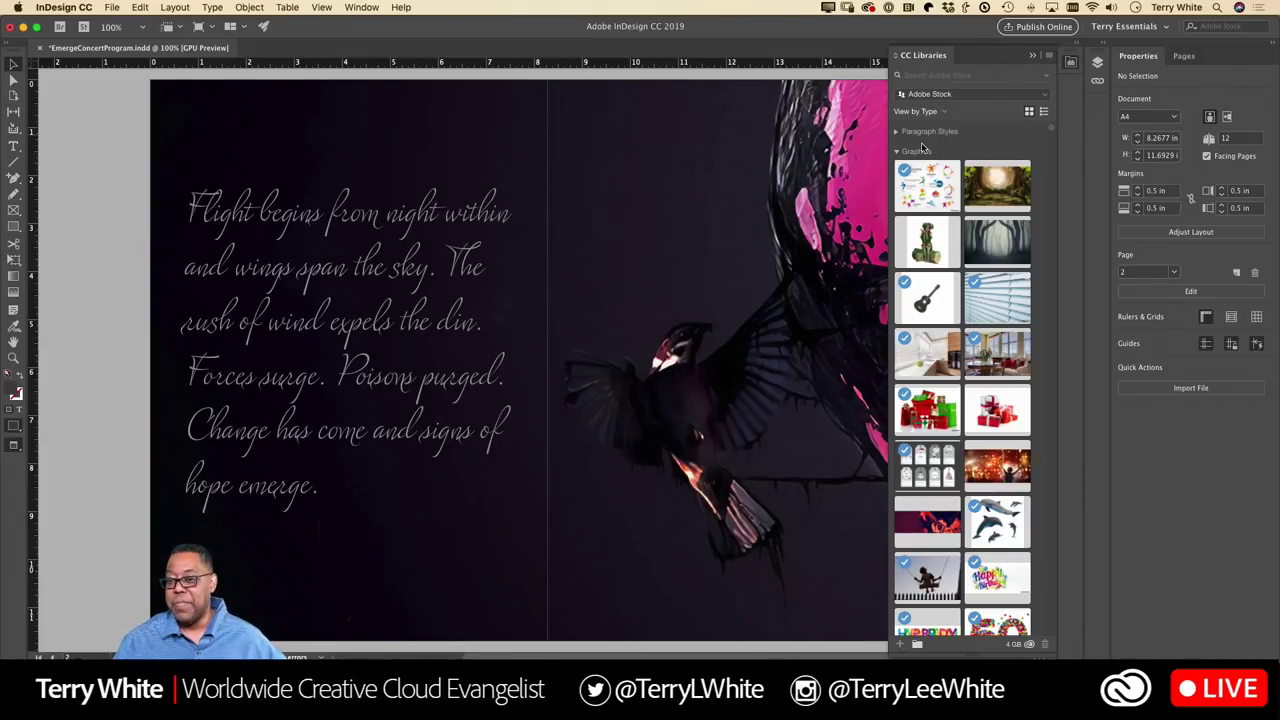
click(906, 152)
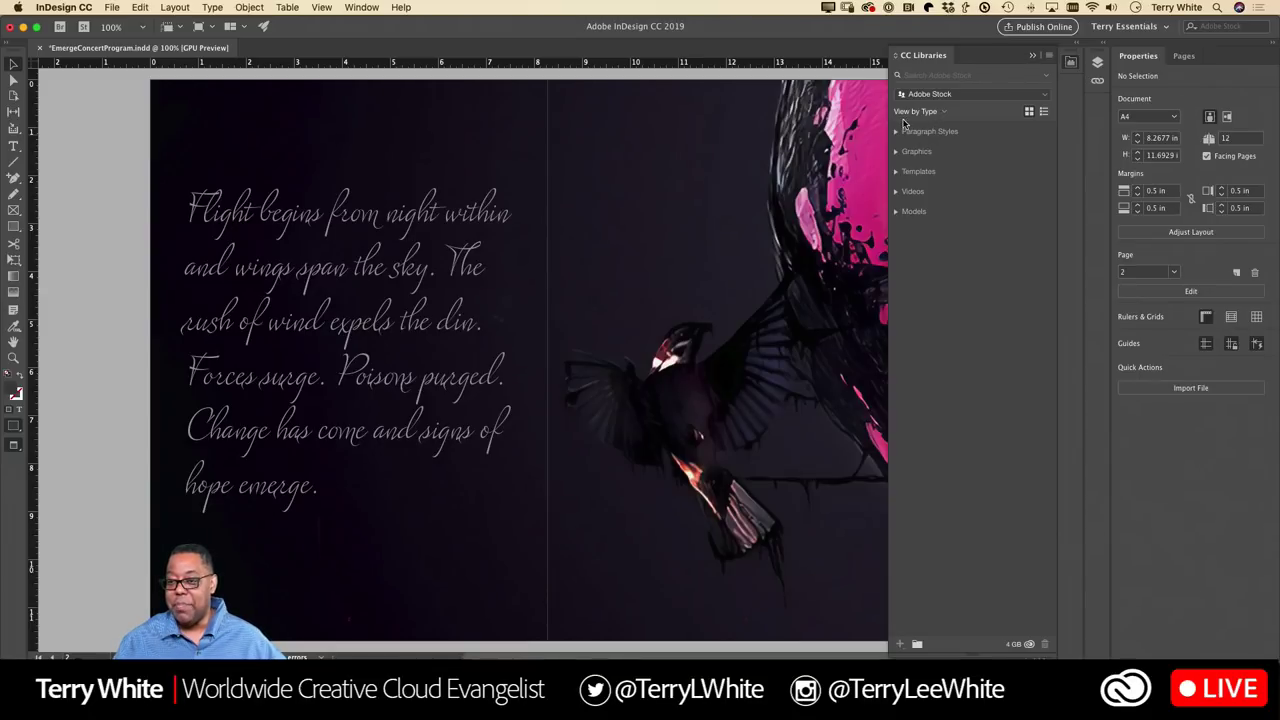
Step: Switch the Adobe Stock library to View by Group and create a custom group named Animals
click(929, 113)
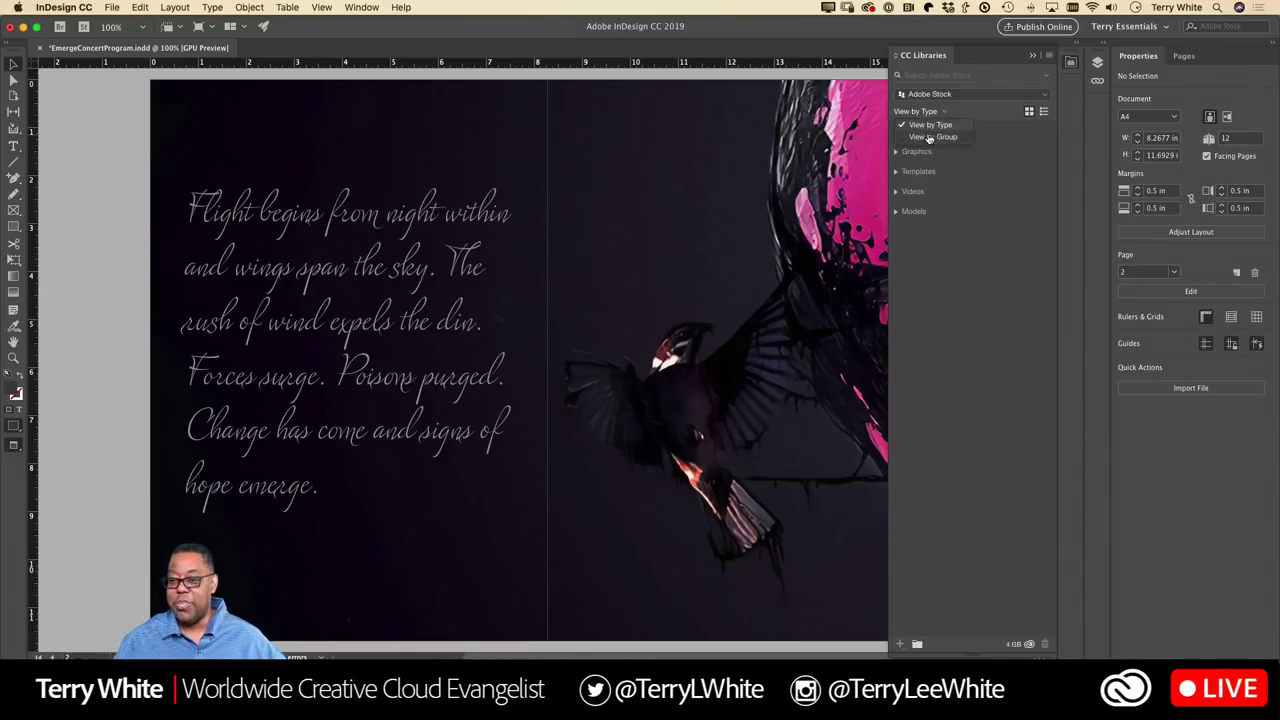
click(932, 137)
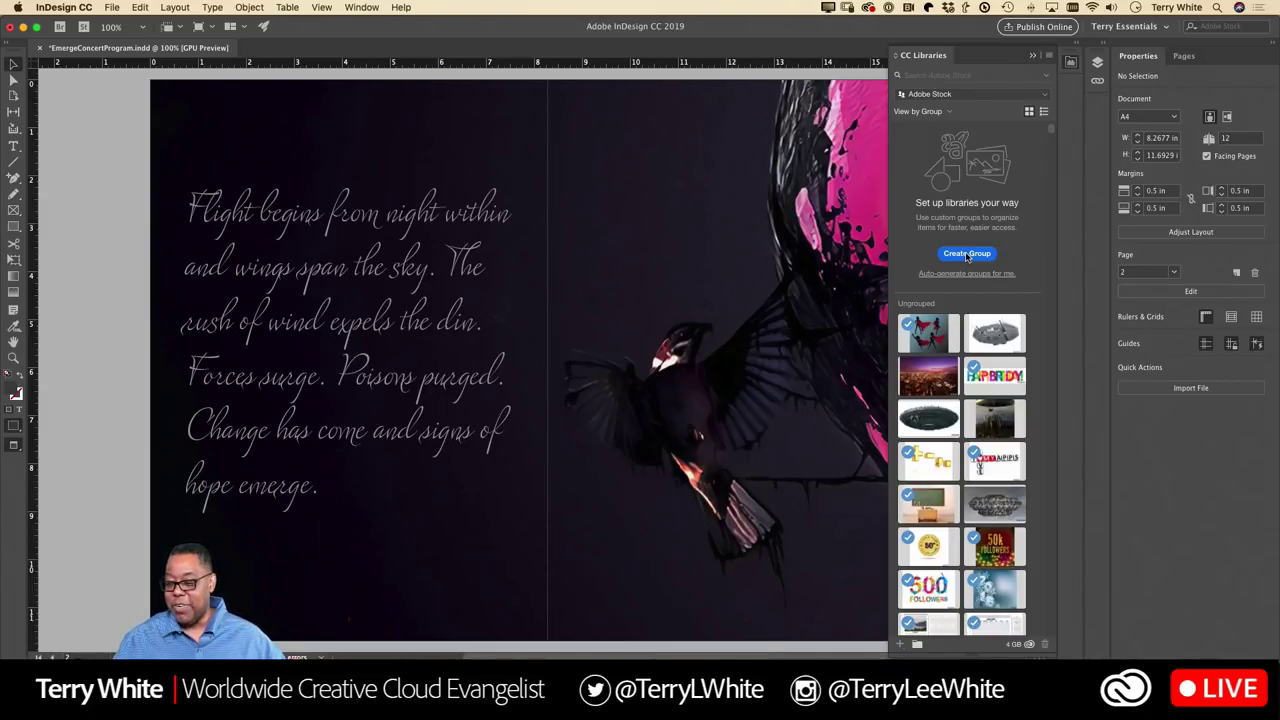
click(966, 255)
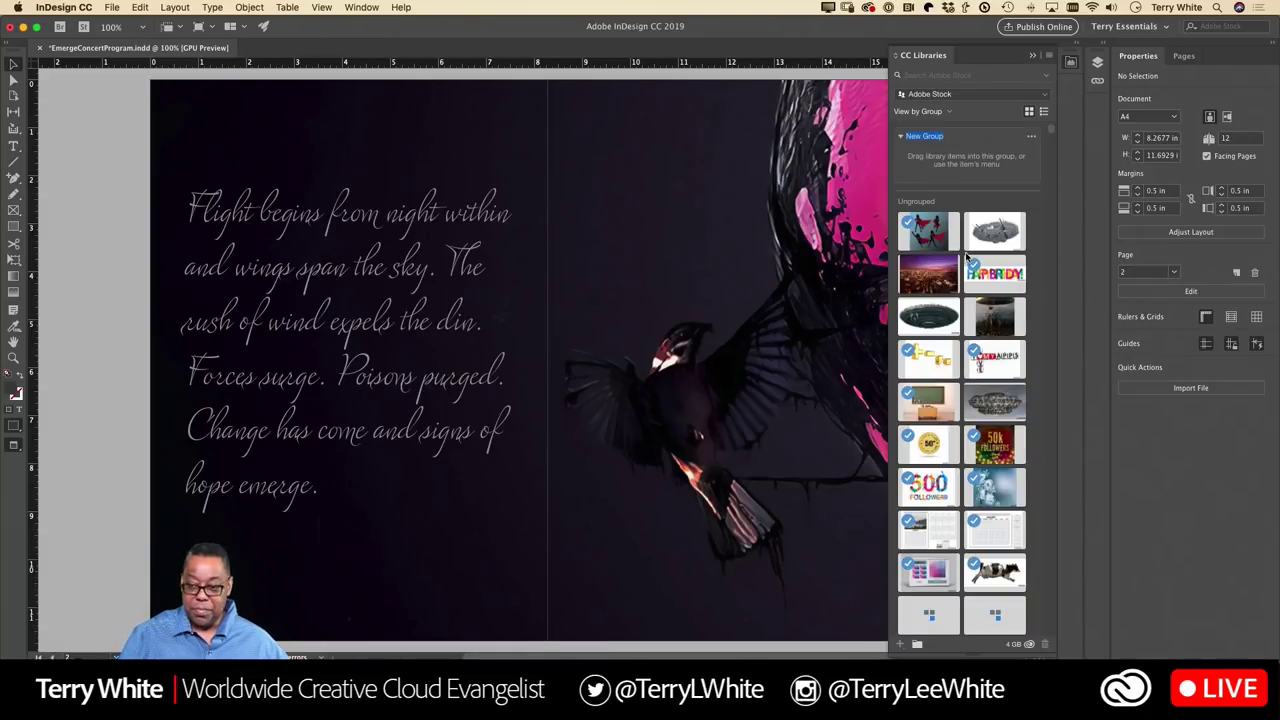
text(als)
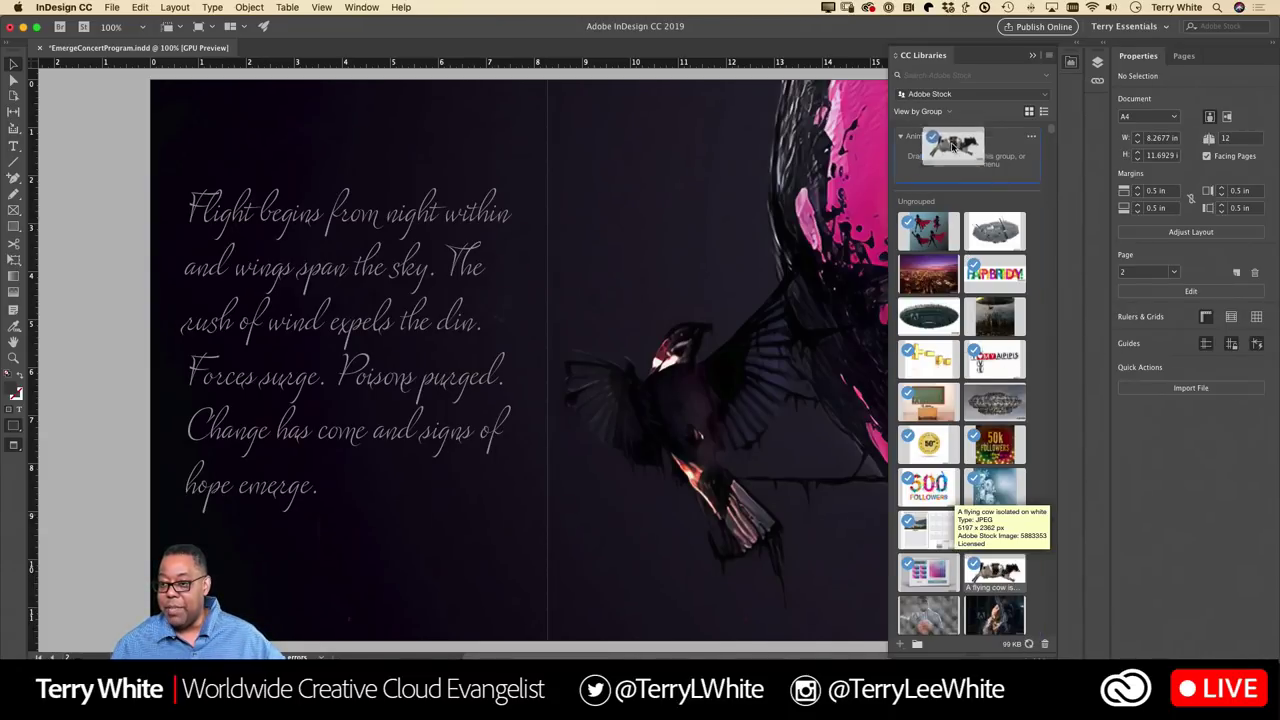
Step: Put the flying cow image, the two neighbouring bear images and the black horse image into the Animals group
scroll(930, 535, down, 1)
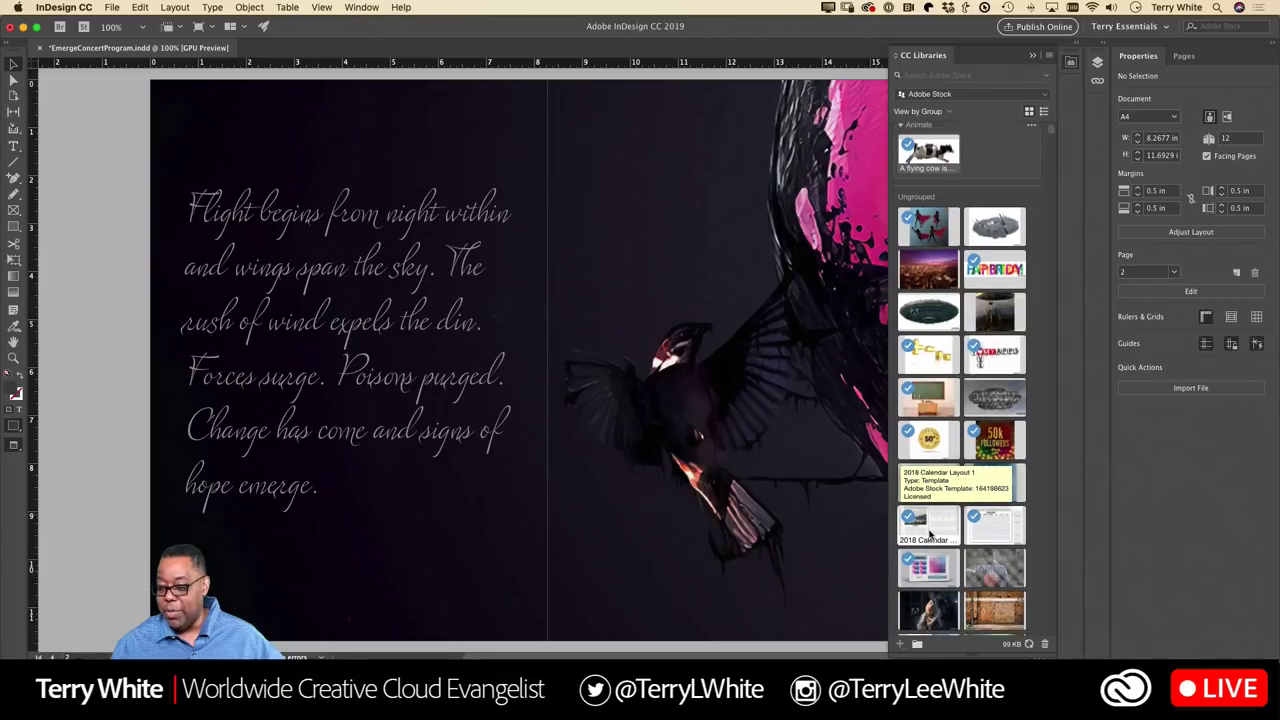
scroll(930, 535, down, 10)
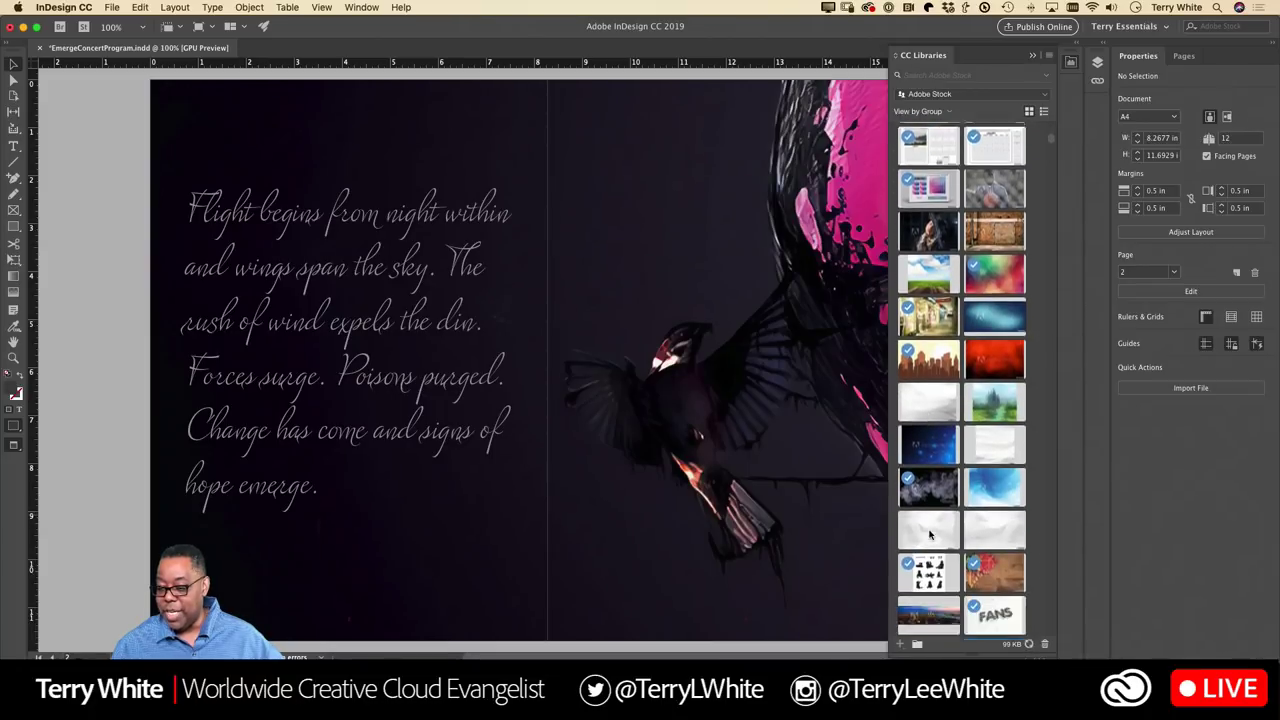
scroll(930, 535, down, 15)
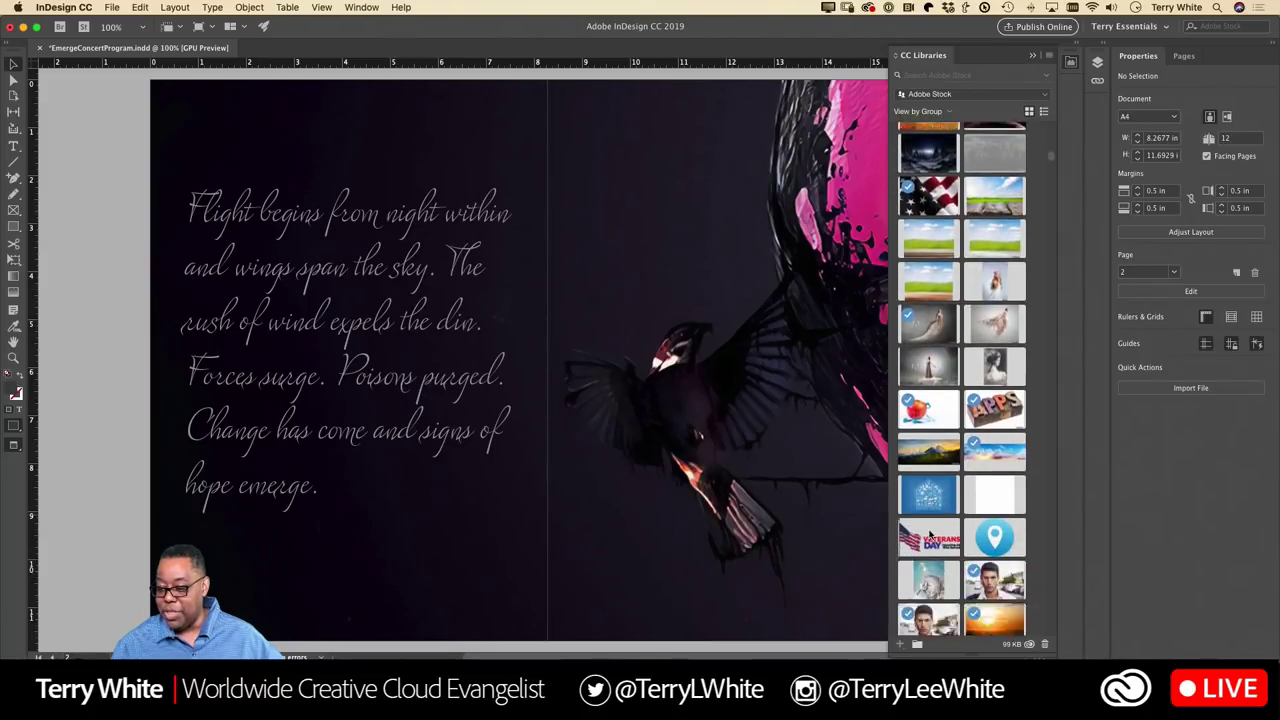
scroll(930, 535, down, 15)
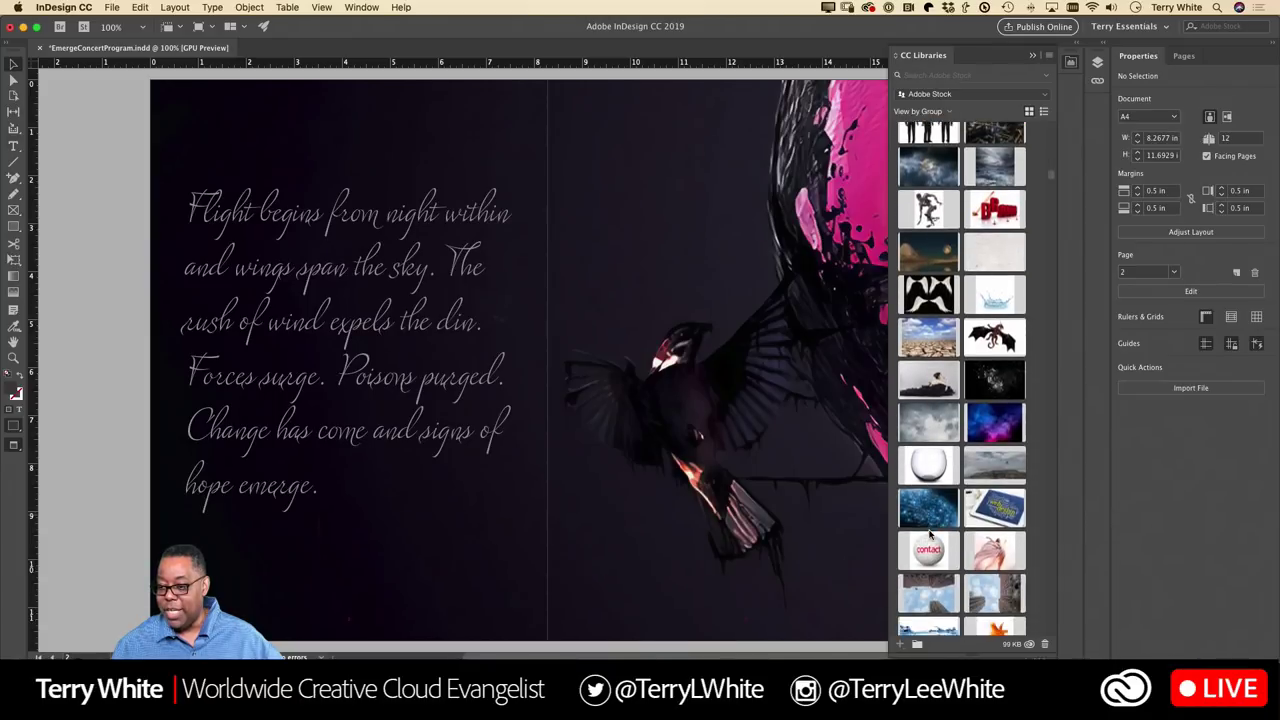
scroll(930, 535, down, 5)
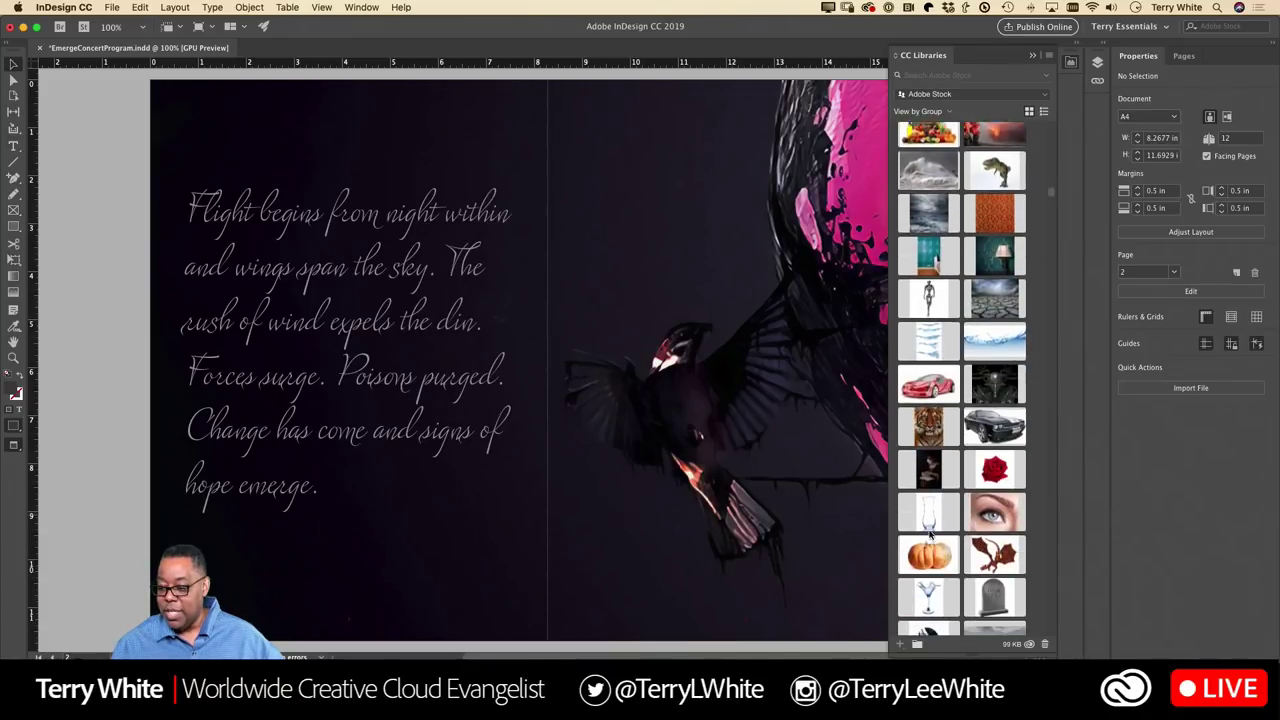
scroll(930, 535, down, 15)
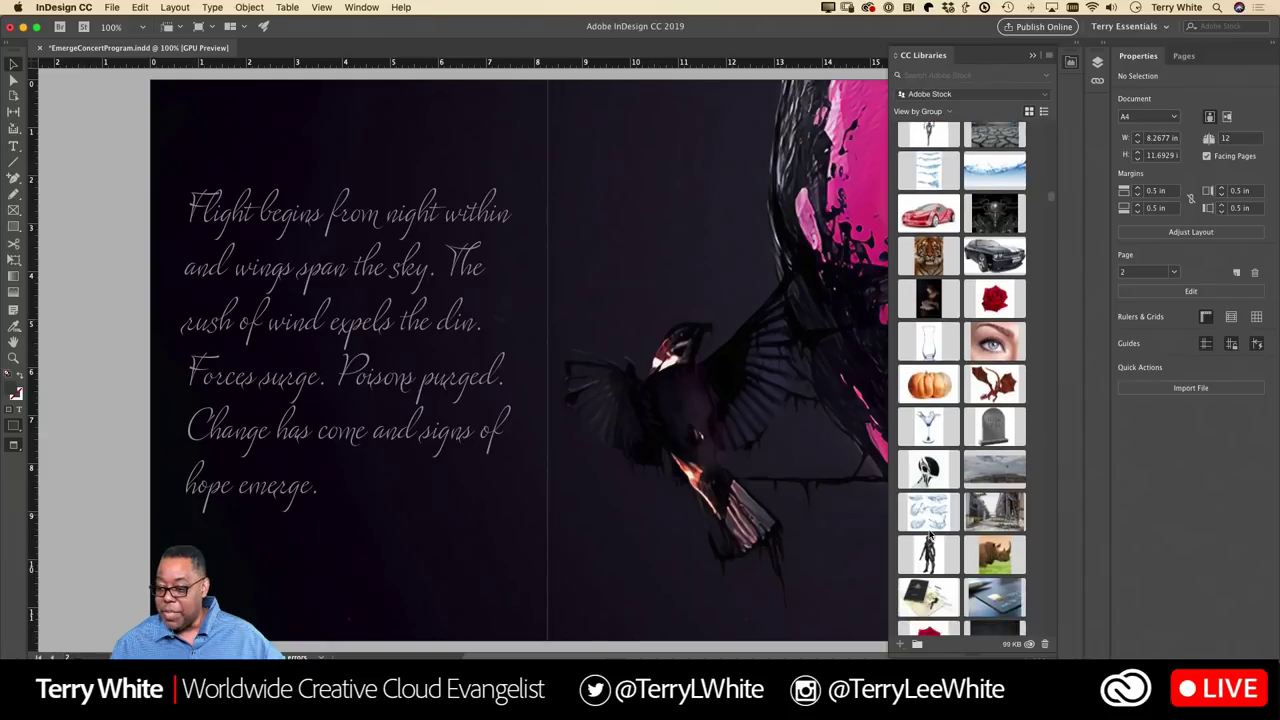
scroll(930, 535, down, 2)
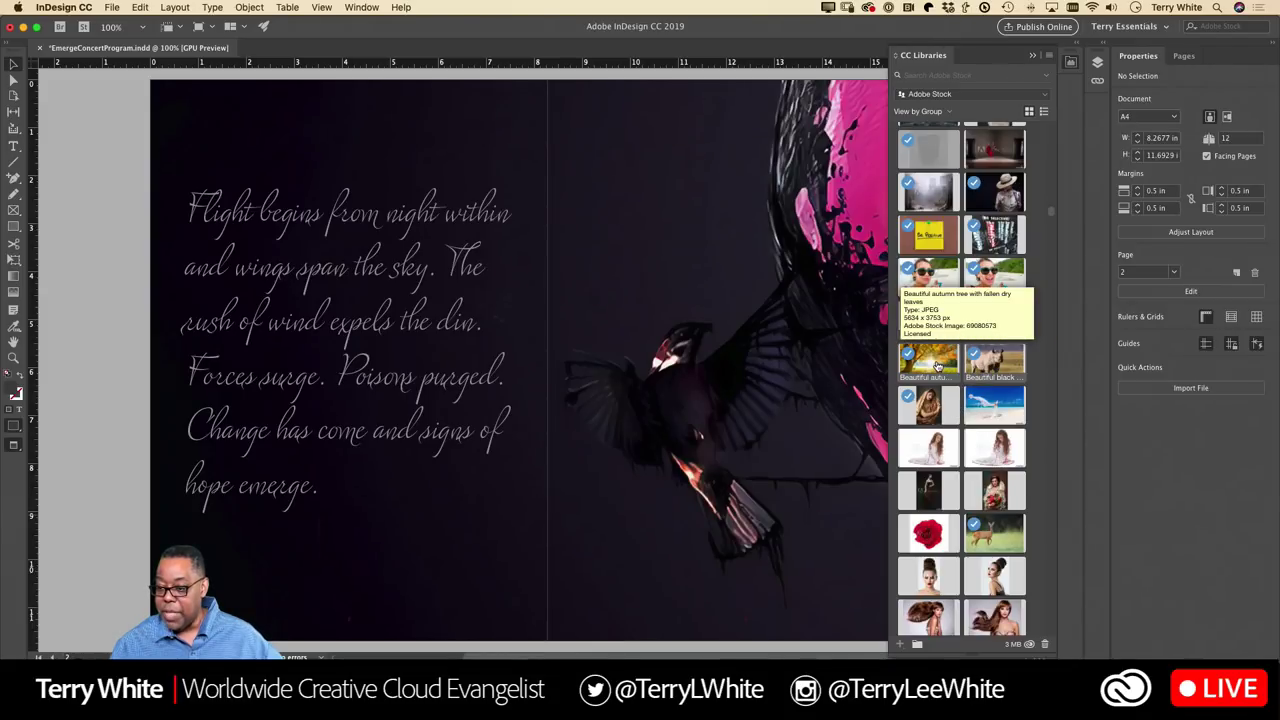
scroll(983, 350, up, 2)
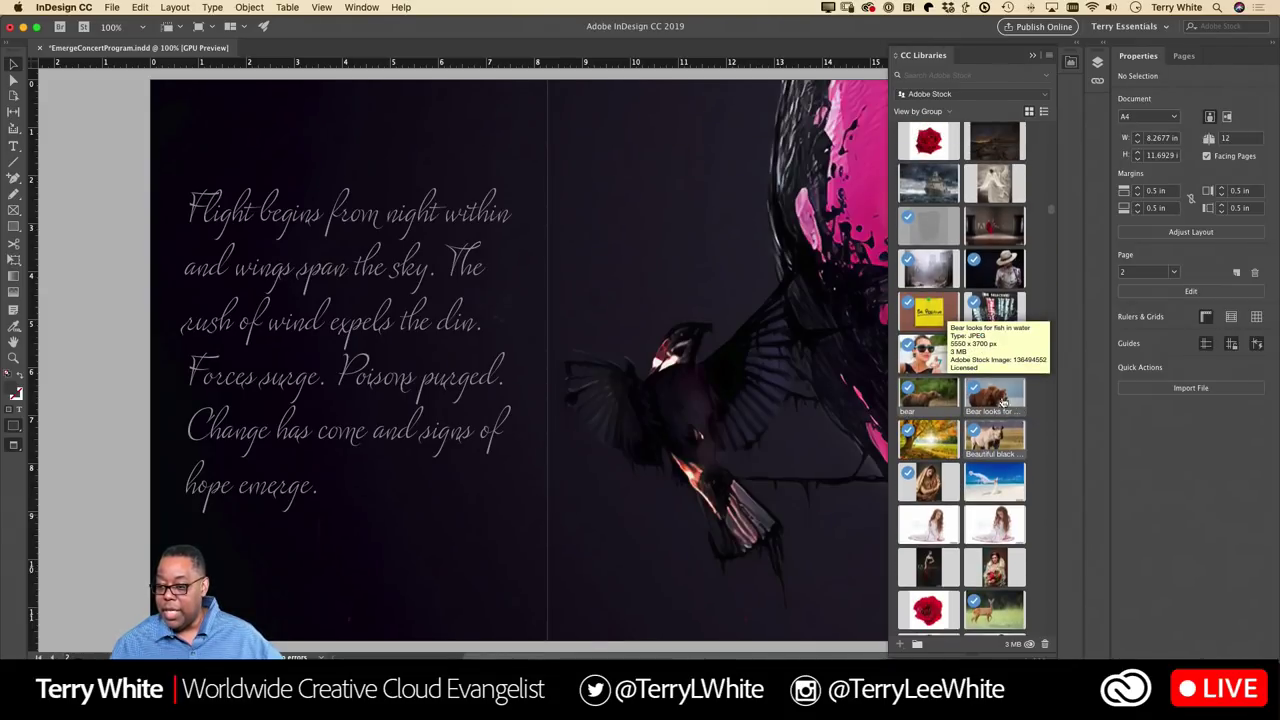
scroll(995, 394, down, 1)
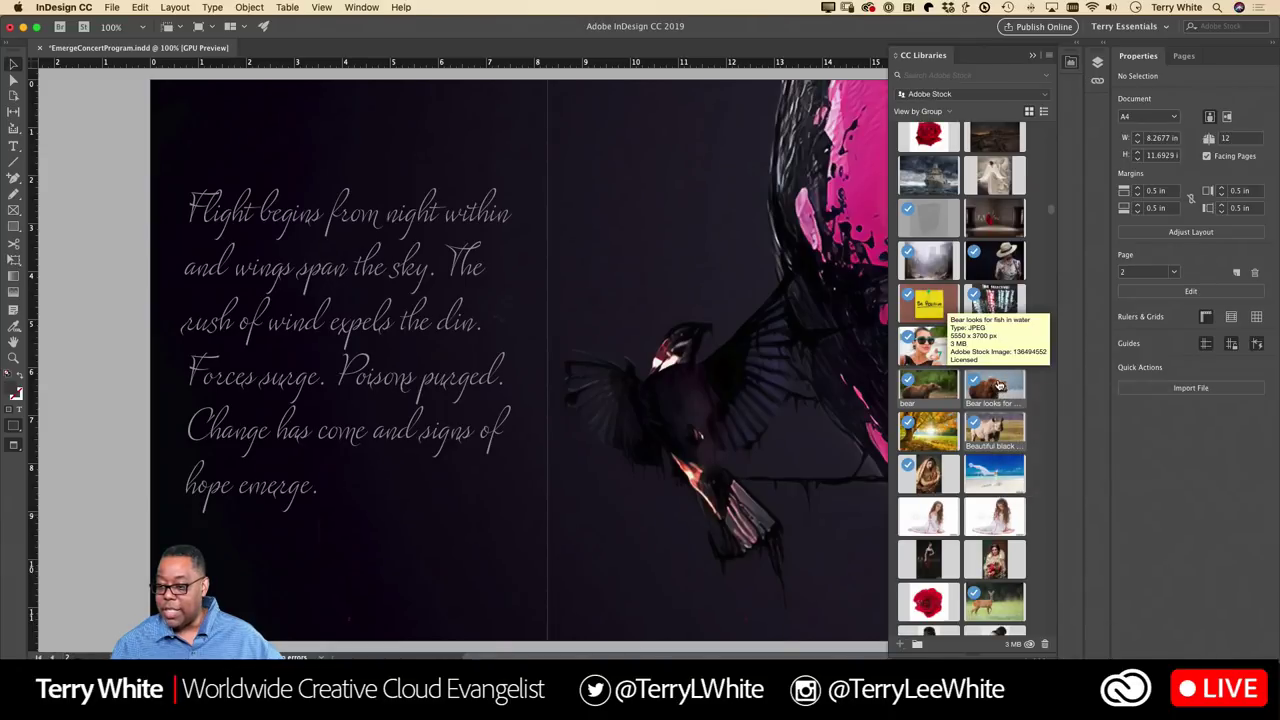
right_click(997, 384)
mouse_move(1015, 420)
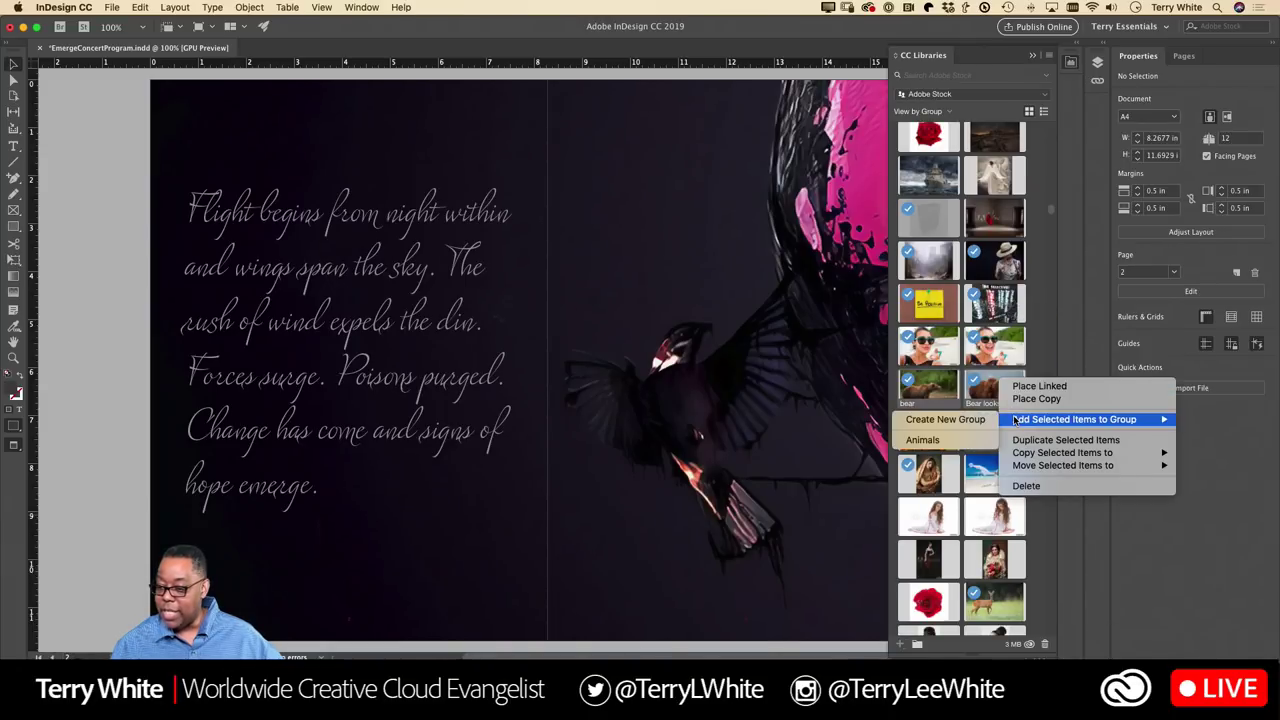
click(955, 437)
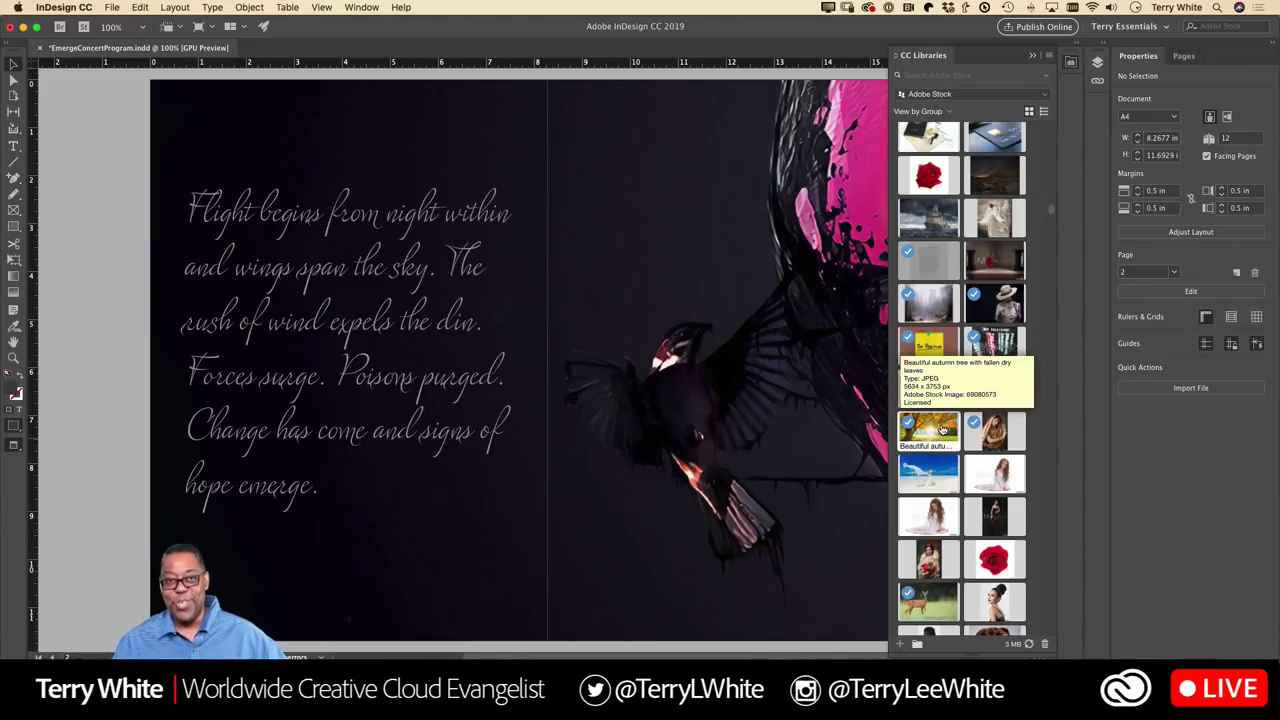
Step: Return to the start of the library and collapse the Animals group
scroll(941, 428, up, 15)
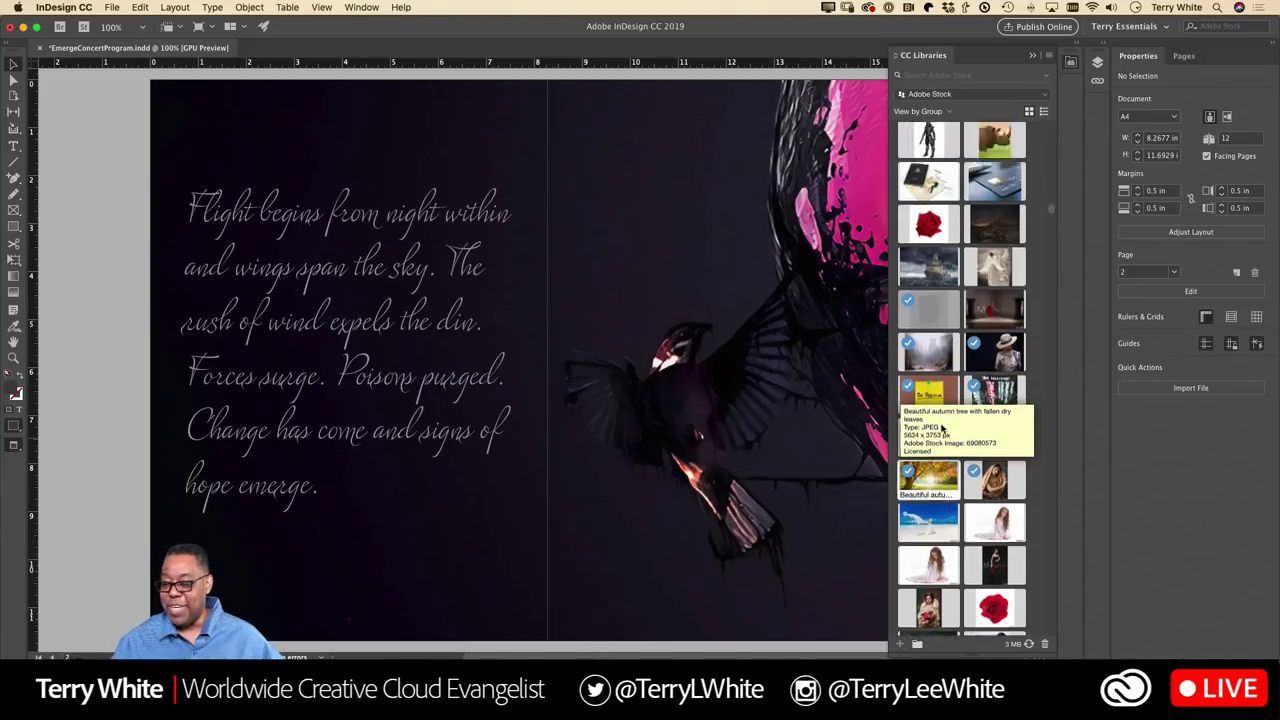
scroll(941, 428, up, 15)
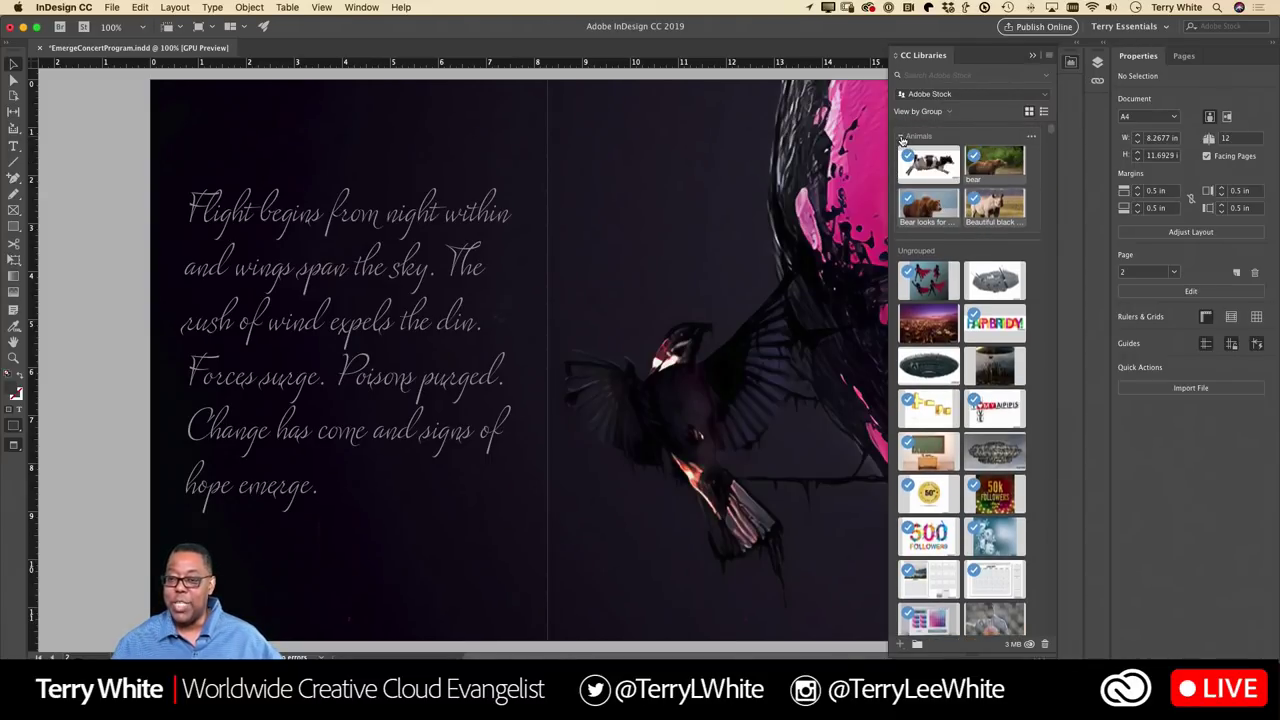
click(901, 137)
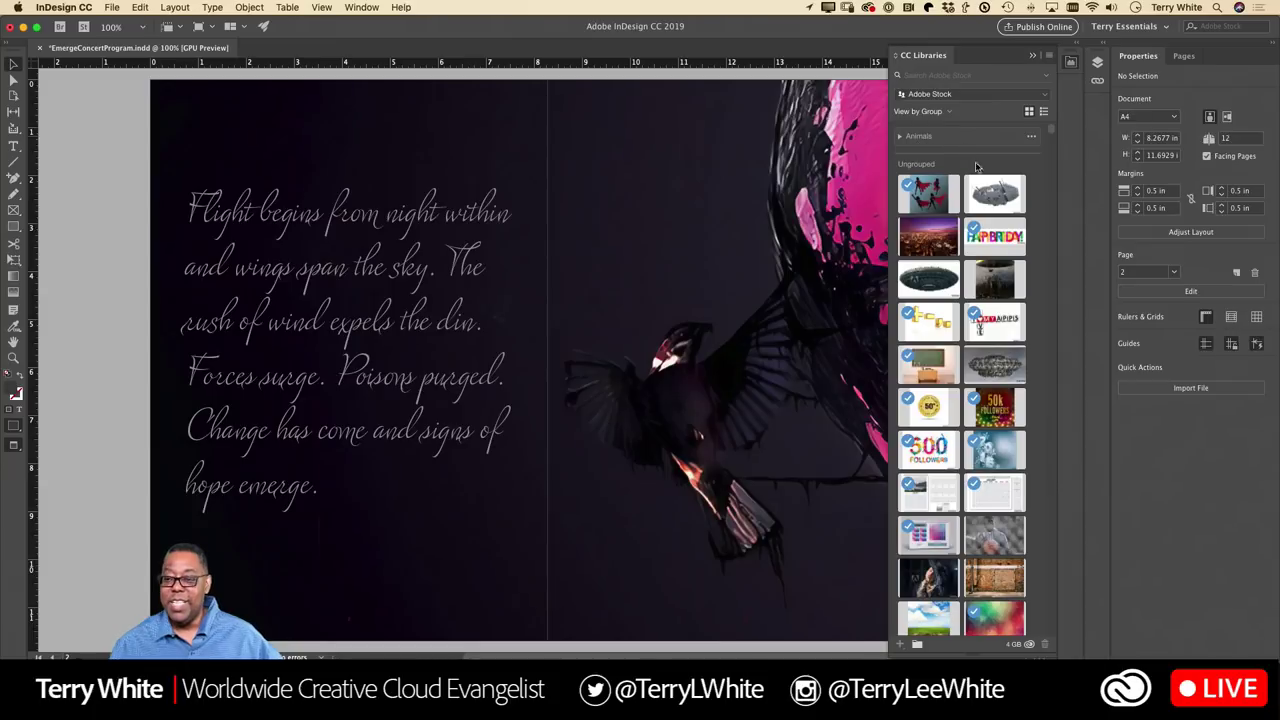
Step: Put the man's portrait from the ungrouped Adobe Stock items into a new custom group named People
scroll(972, 287, down, 10)
scroll(972, 287, down, 2)
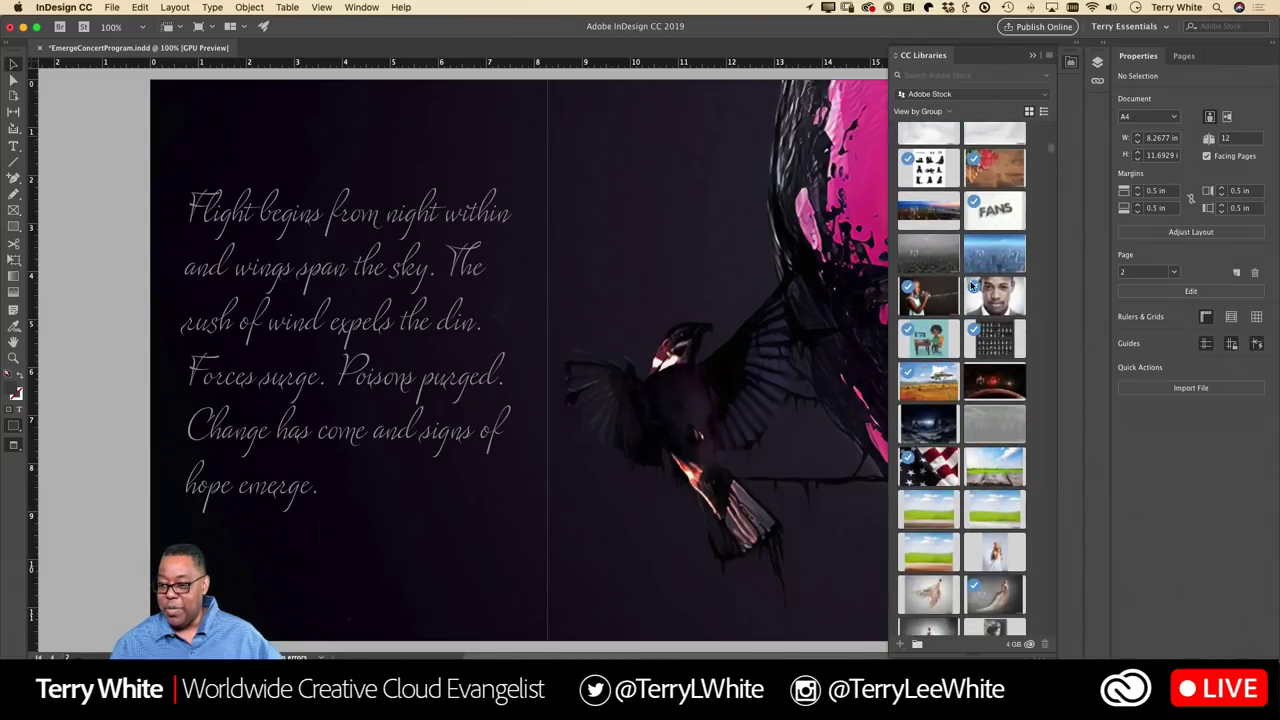
right_click(992, 290)
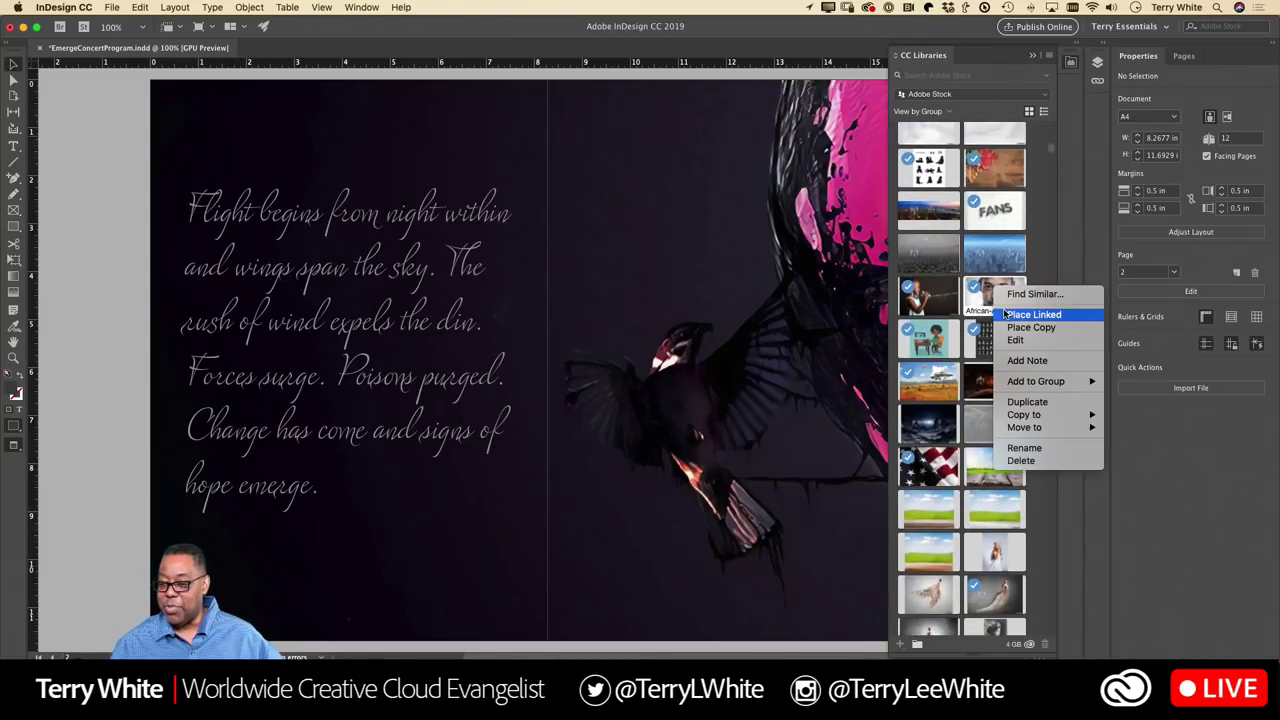
mouse_move(1025, 381)
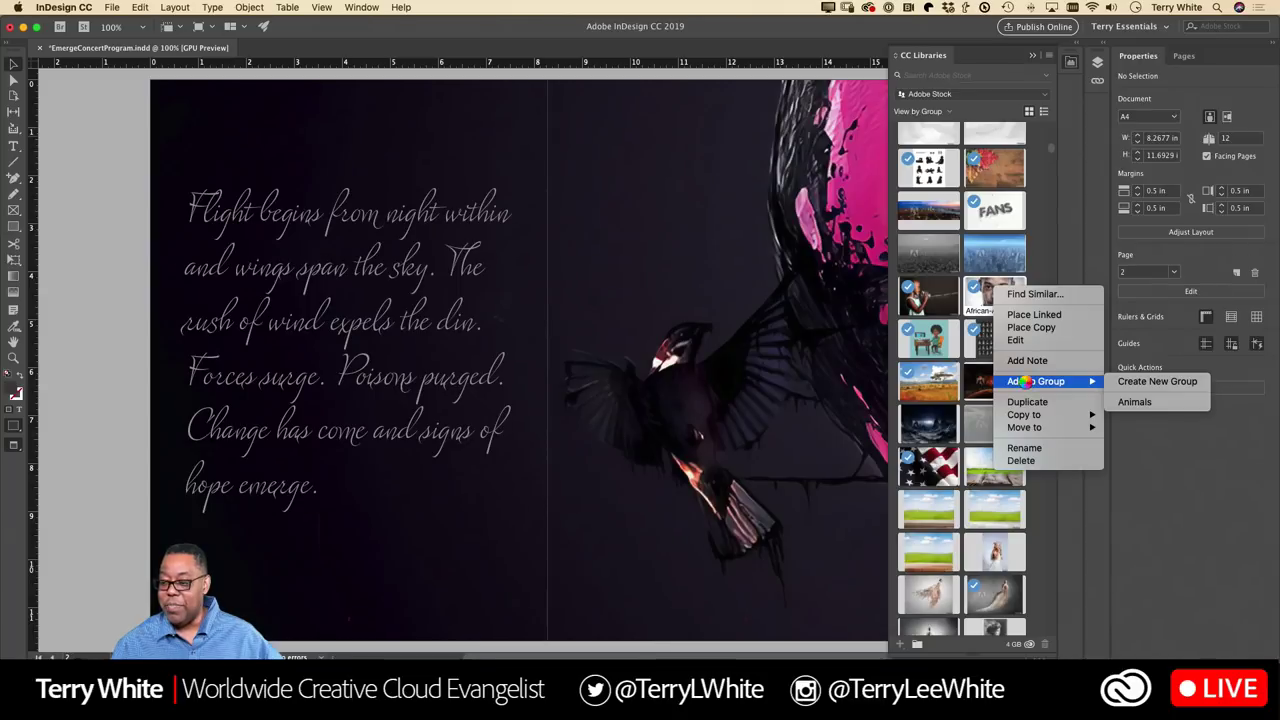
click(1150, 389)
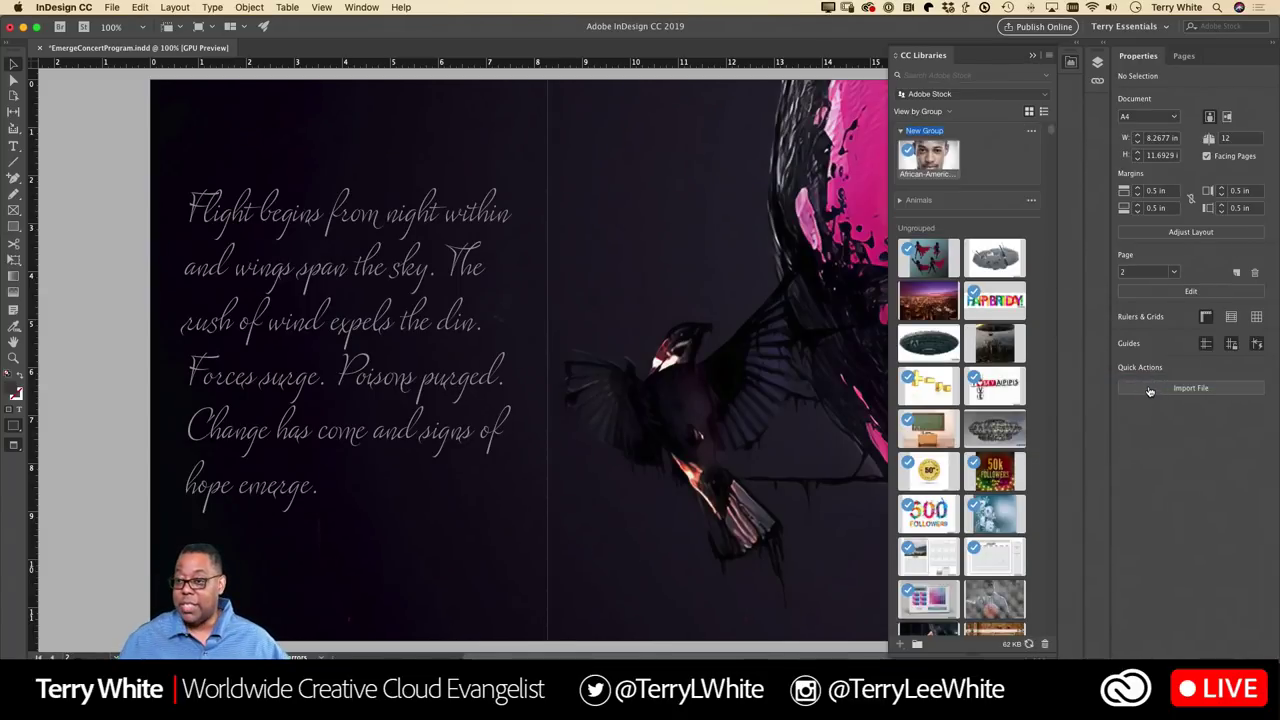
text(People)
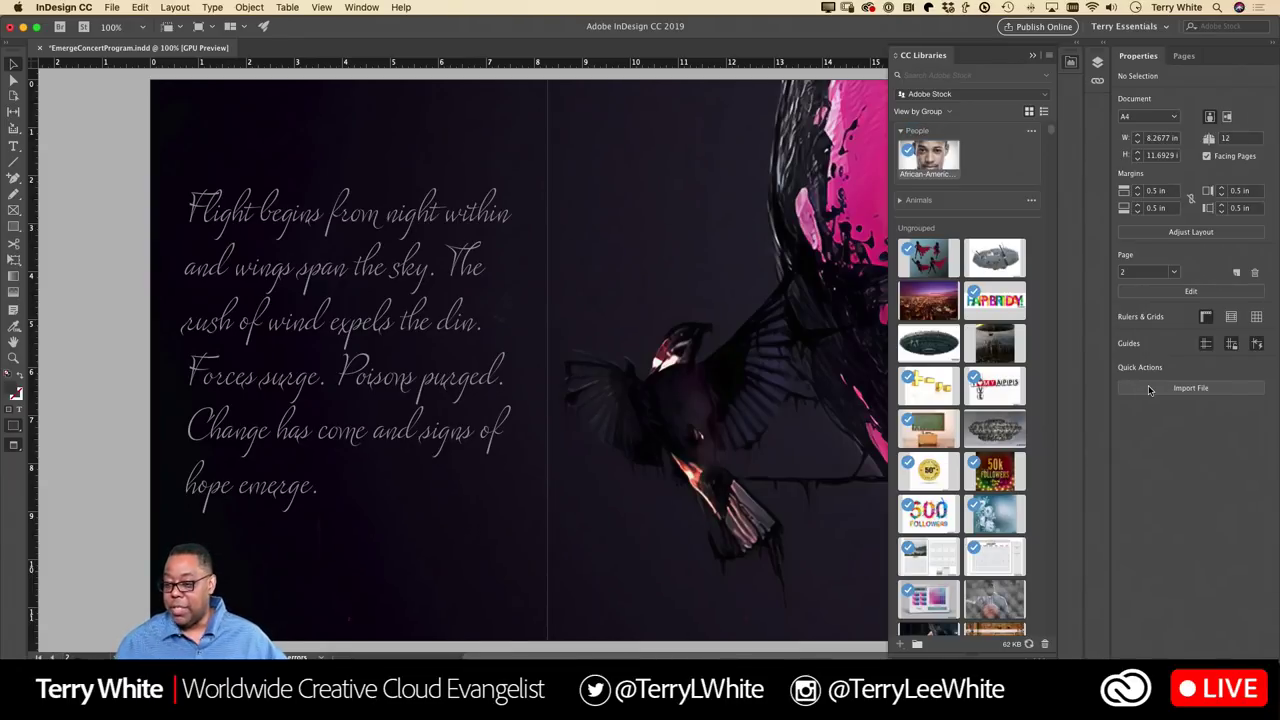
Step: Add the dark image of a woman and the musician image beside the blue city skyline to the People group
scroll(931, 320, down, 5)
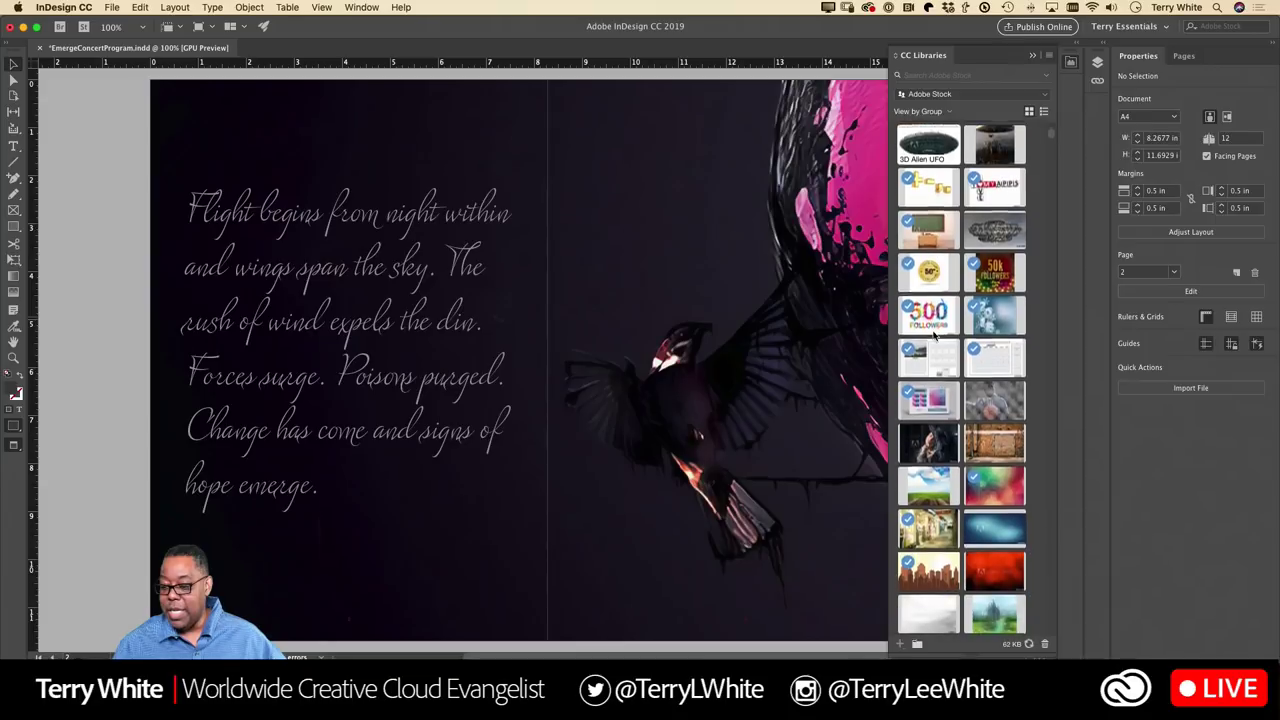
right_click(930, 420)
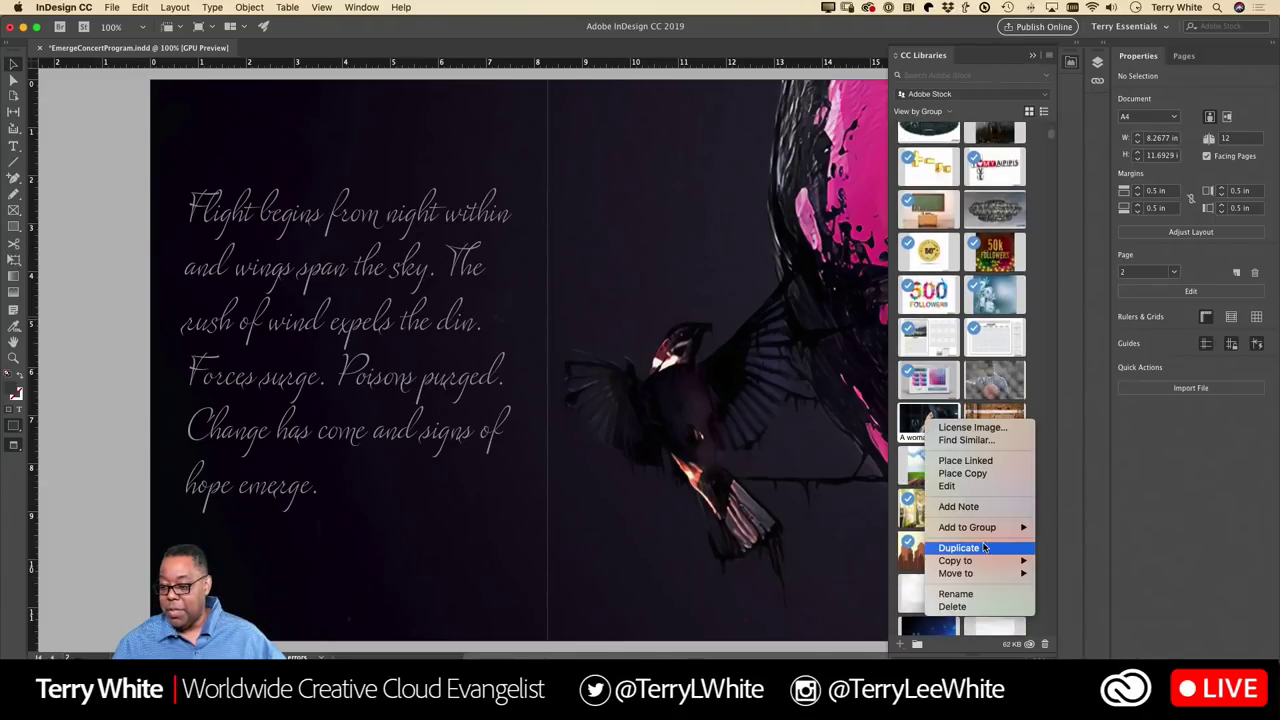
mouse_move(1034, 528)
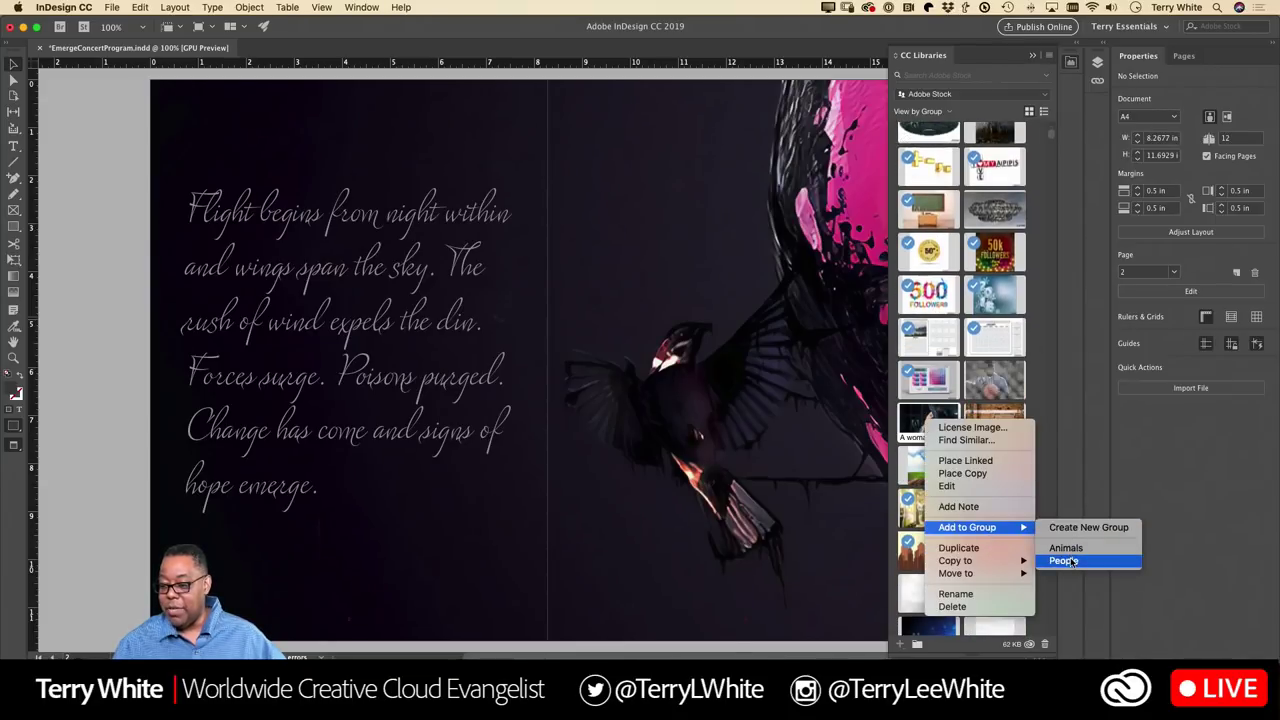
click(1064, 561)
scroll(957, 530, down, 2)
scroll(957, 530, down, 9)
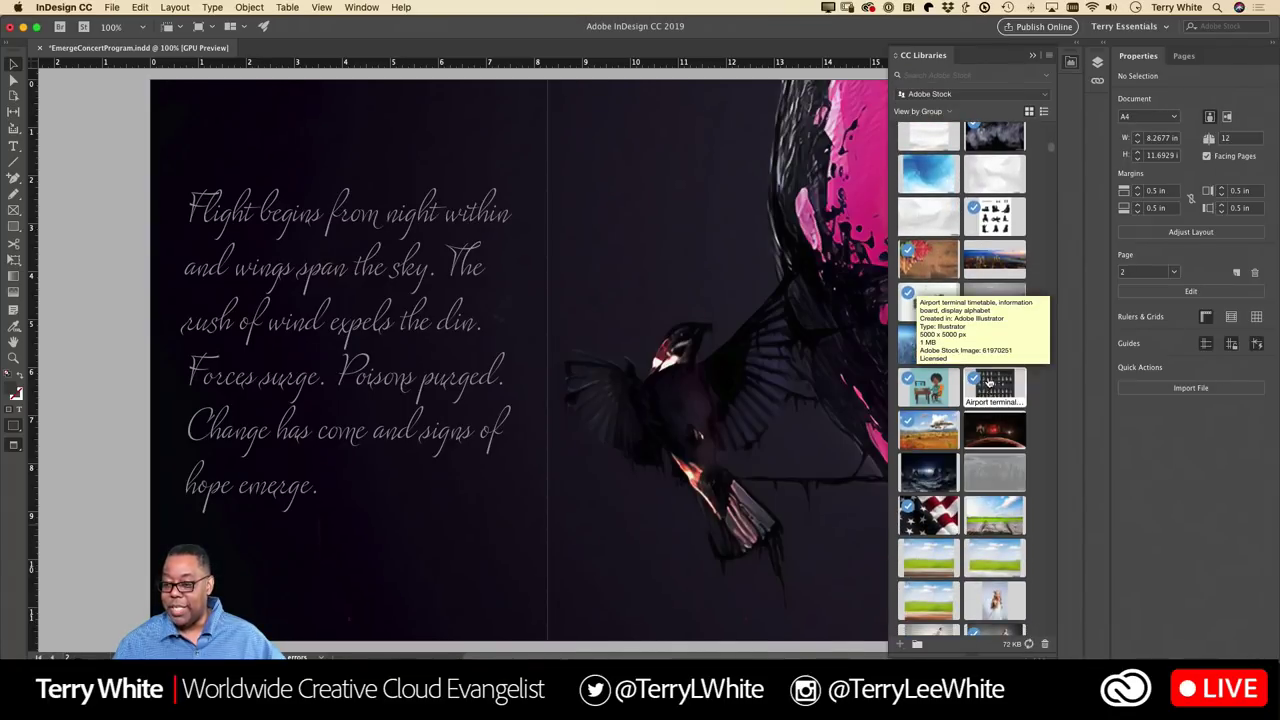
right_click(1002, 344)
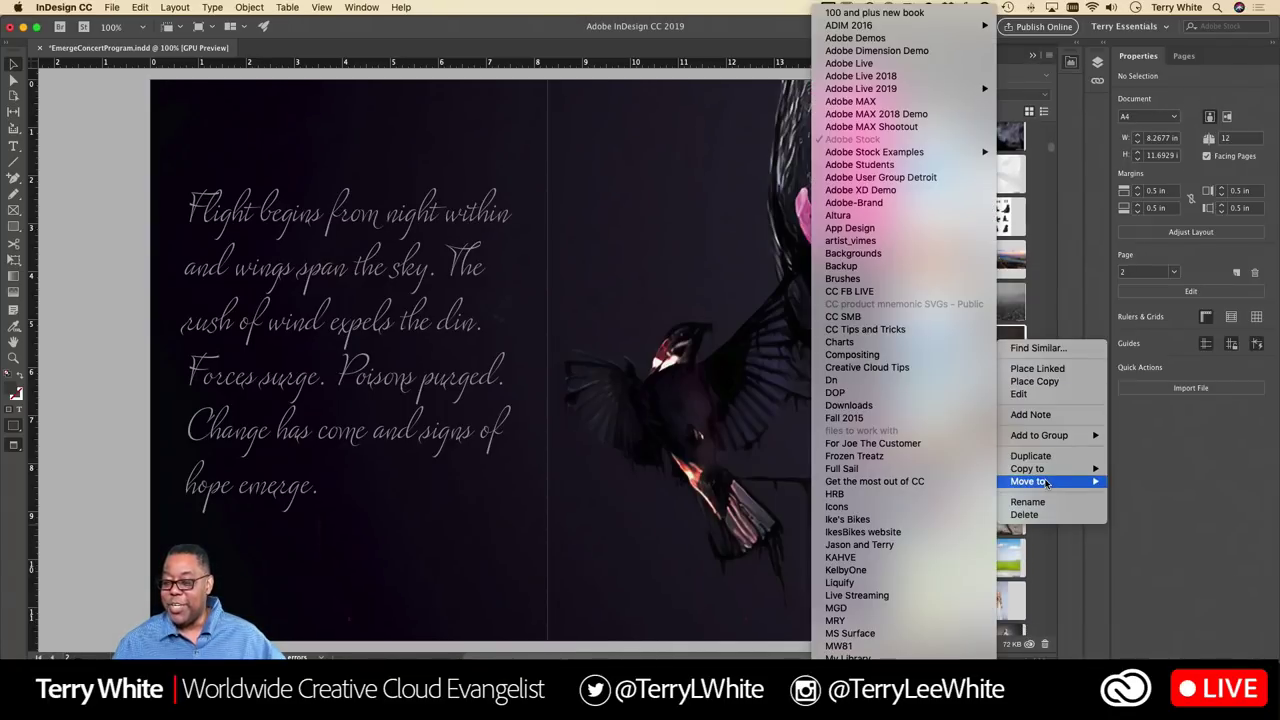
mouse_move(1057, 440)
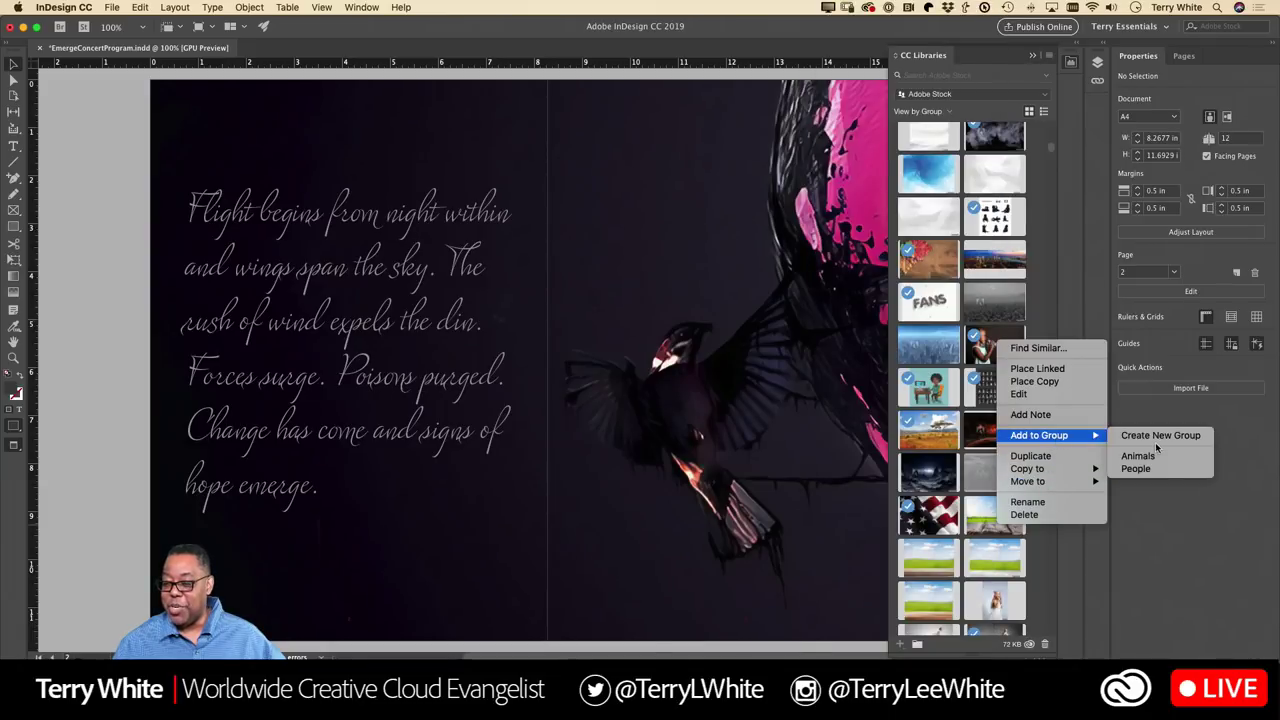
click(1137, 468)
Step: Select the four neighbouring angel images, from the angel child to the standing angel girl, and add them together to the People group
scroll(955, 454, down, 5)
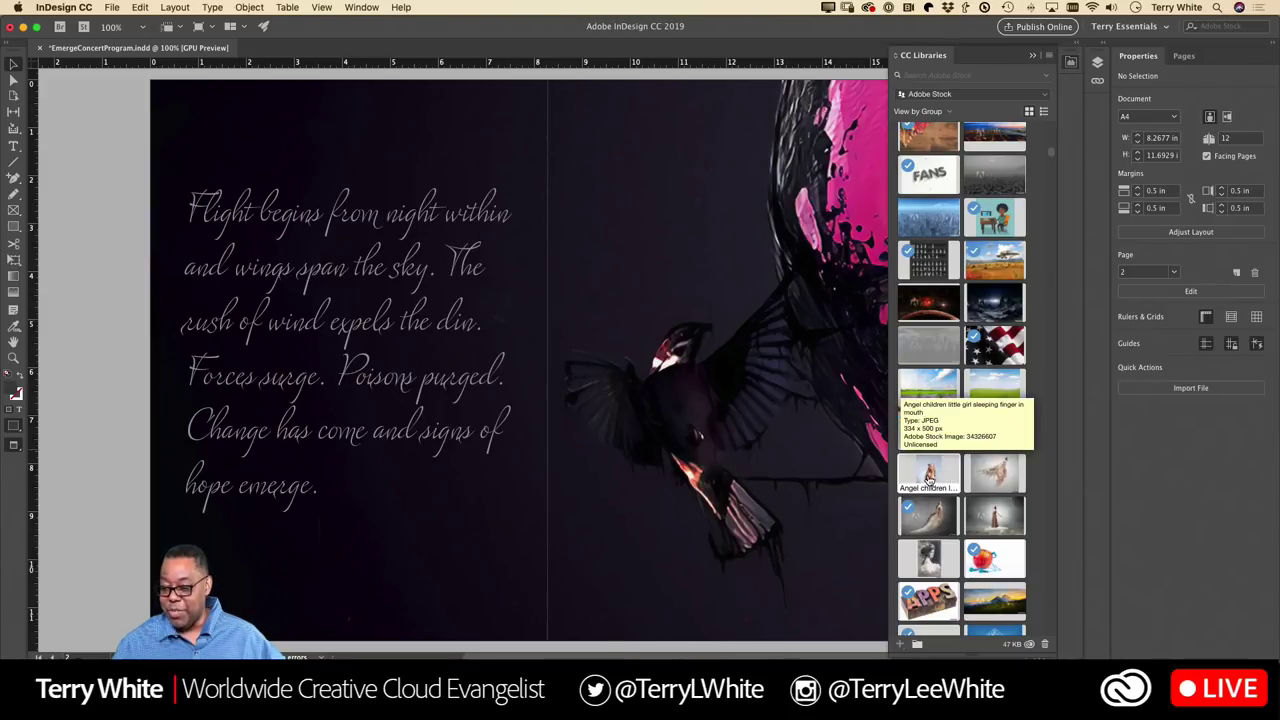
right_click(985, 514)
mouse_move(1035, 580)
mouse_move(1110, 548)
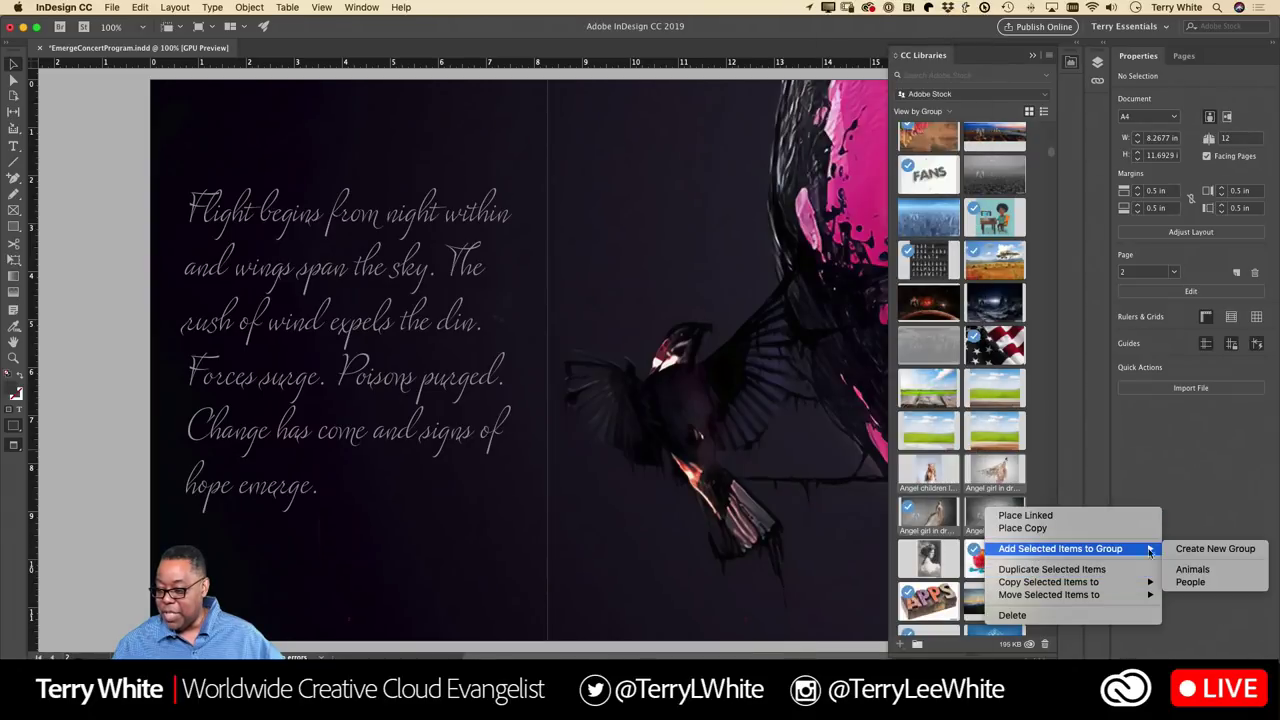
click(1200, 584)
Step: Select the two neighbouring portraits of the attractive young man and add them together to the People group
scroll(947, 545, down, 3)
scroll(945, 545, down, 2)
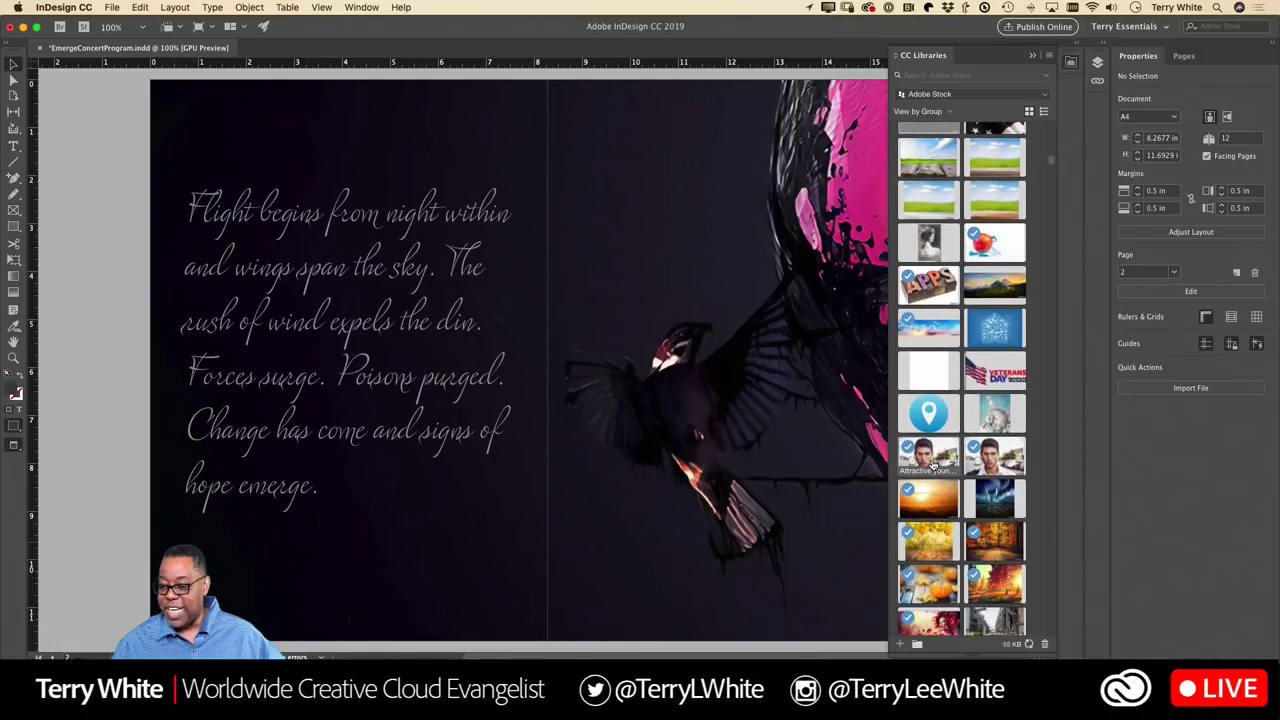
right_click(989, 460)
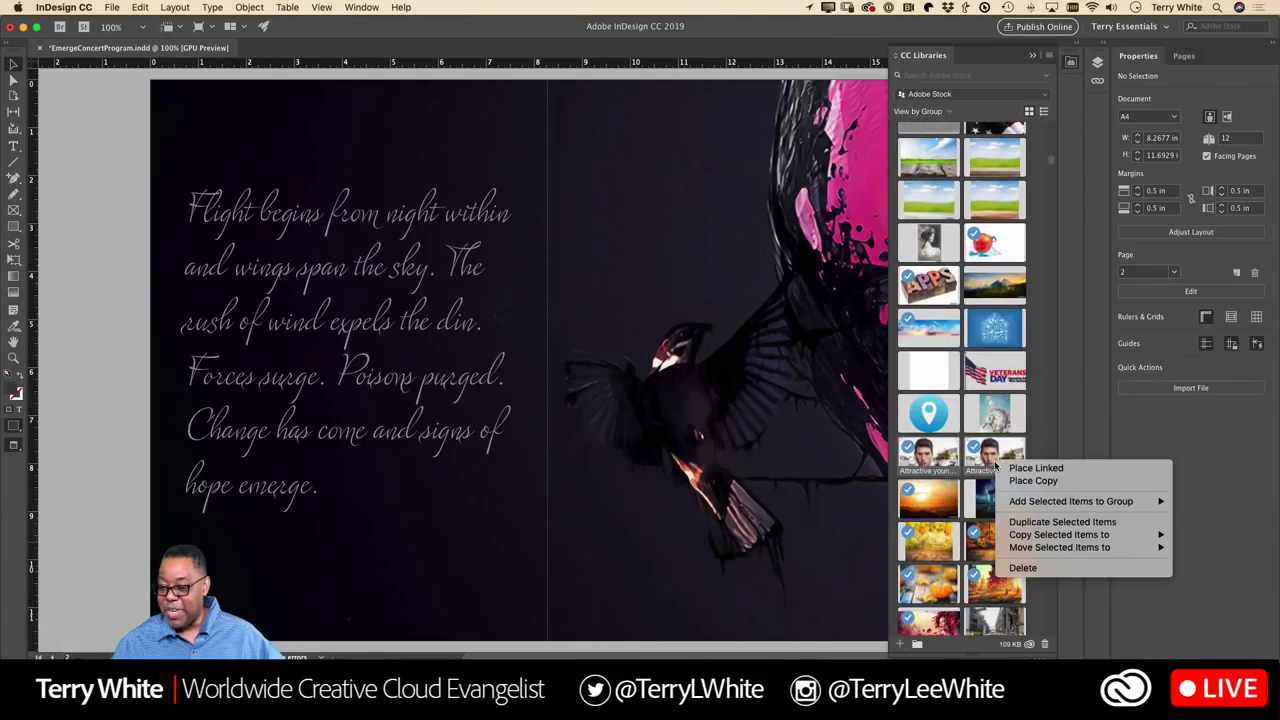
mouse_move(1052, 538)
mouse_move(1058, 502)
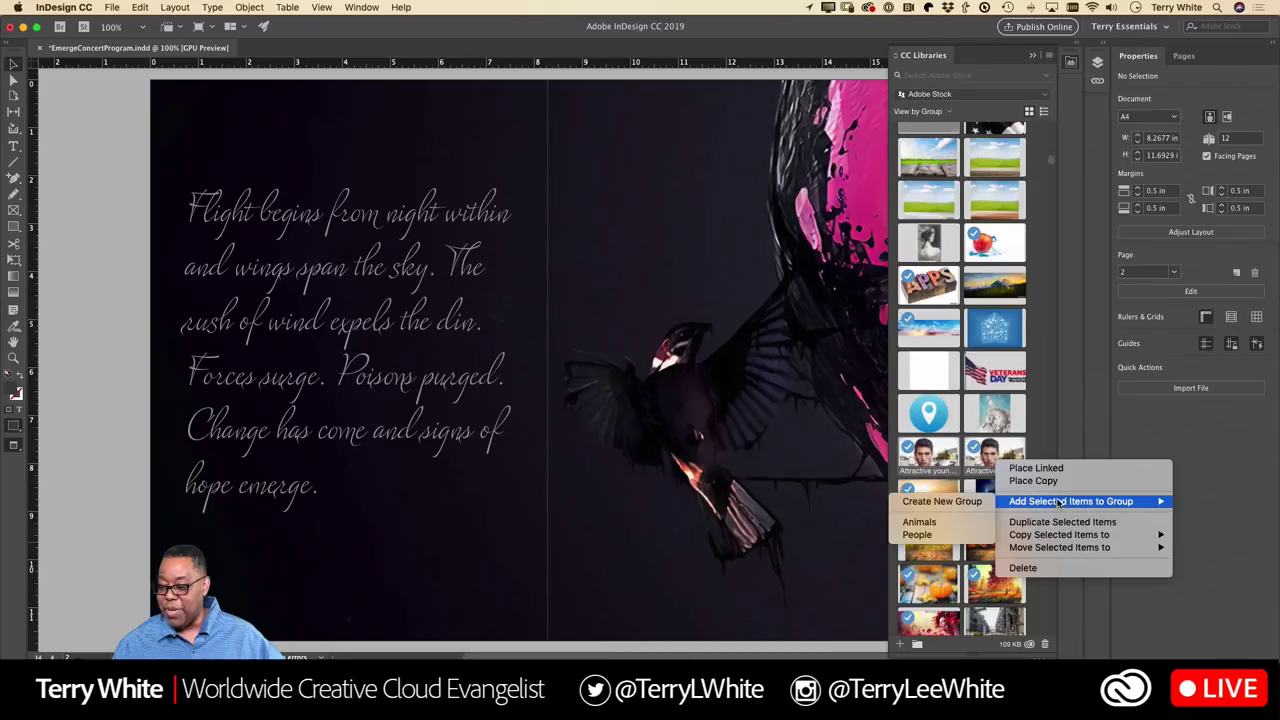
click(935, 536)
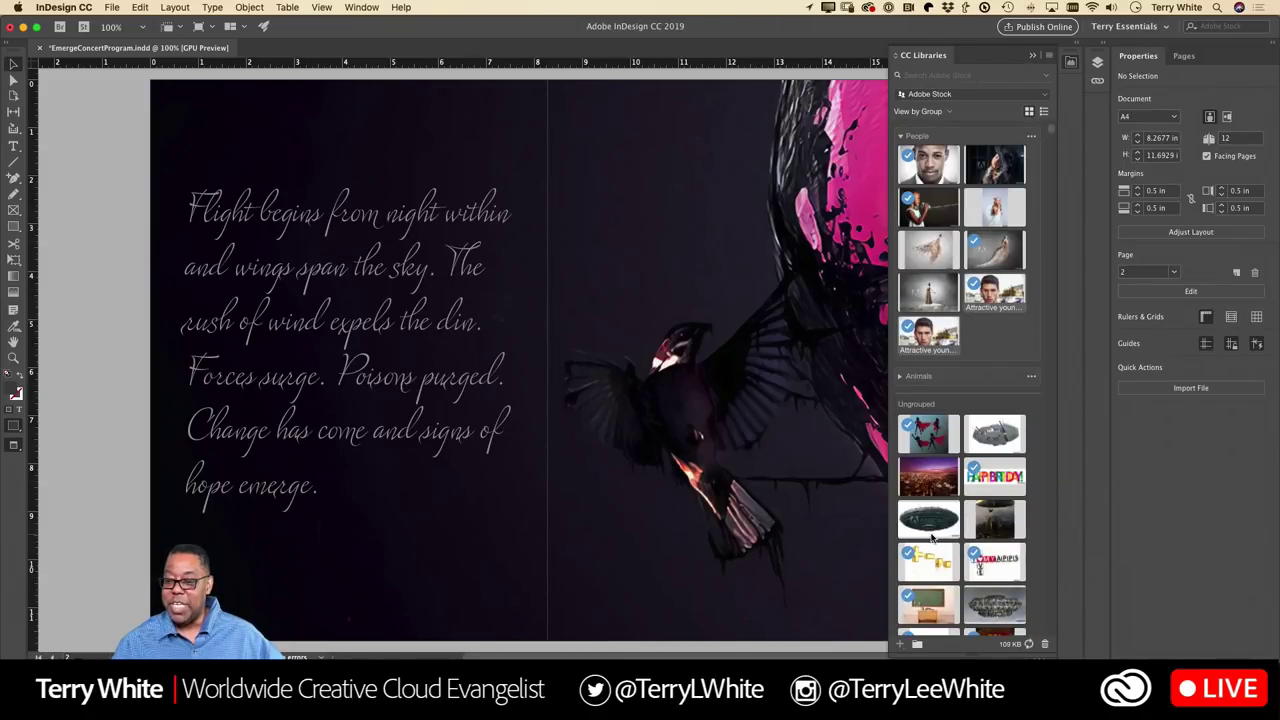
Step: Review the contents of the Animals and People groups and leave both groups collapsed
click(900, 137)
click(900, 162)
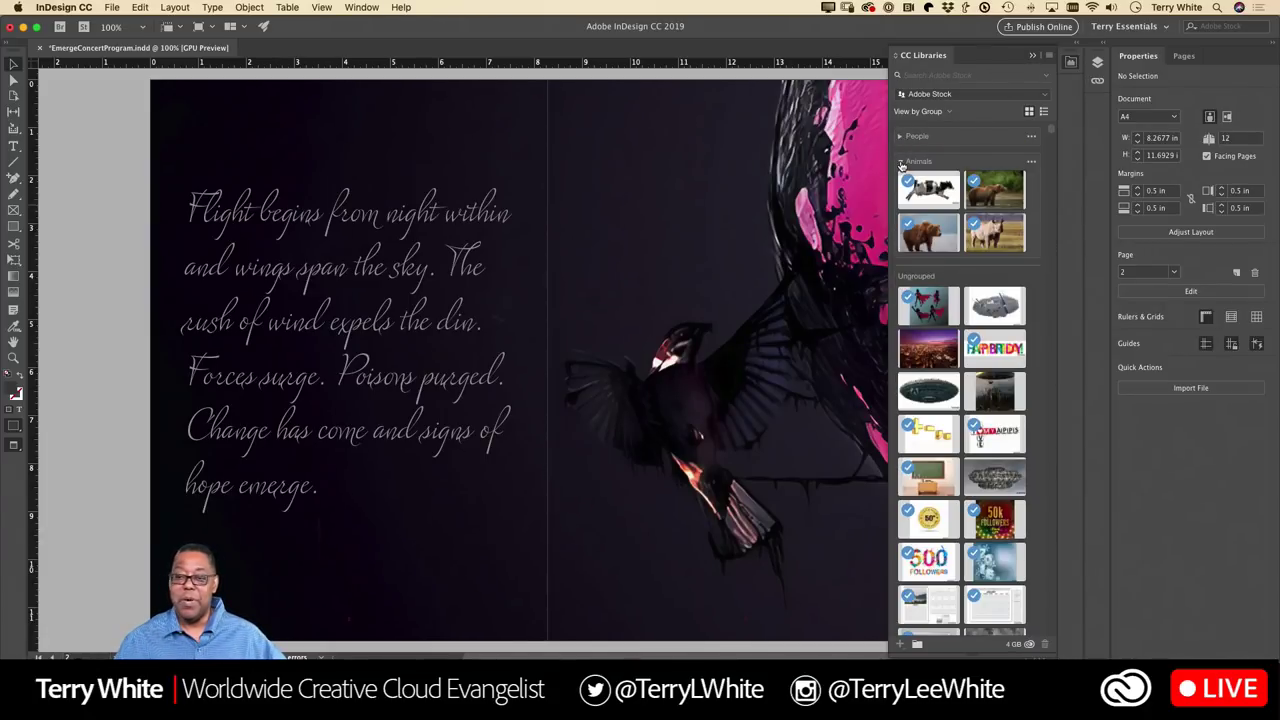
click(901, 162)
click(901, 137)
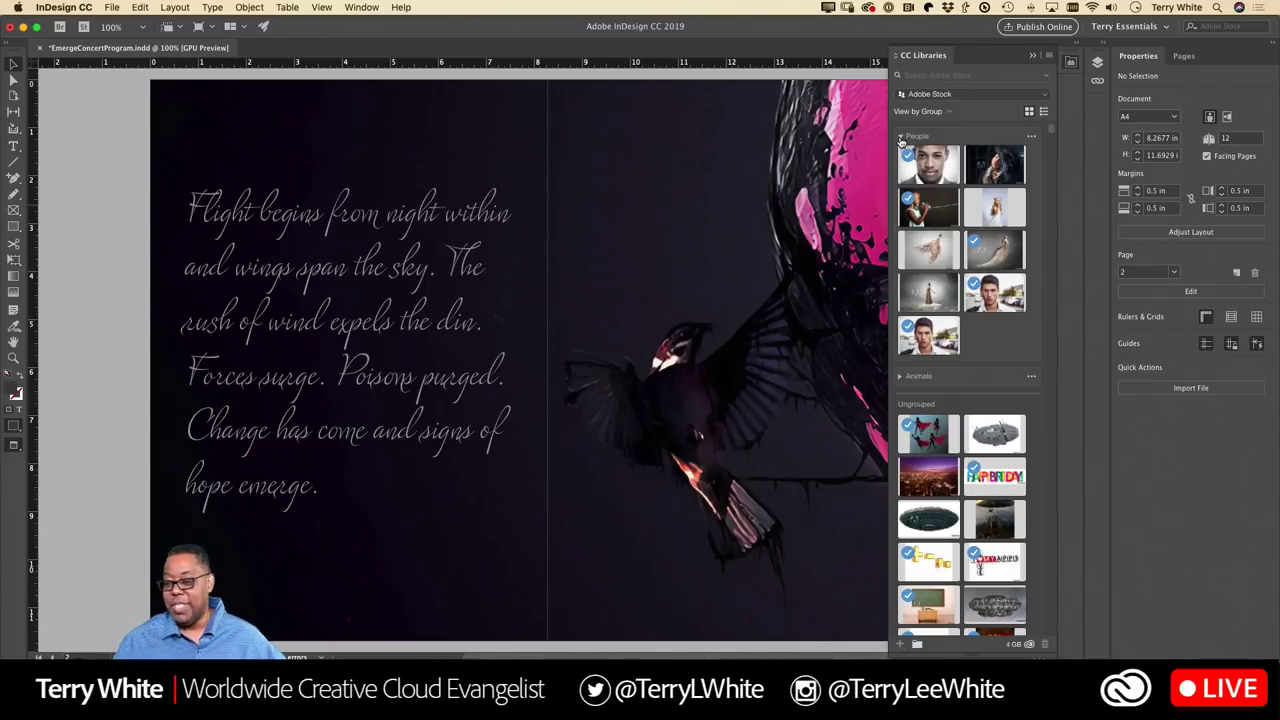
click(900, 137)
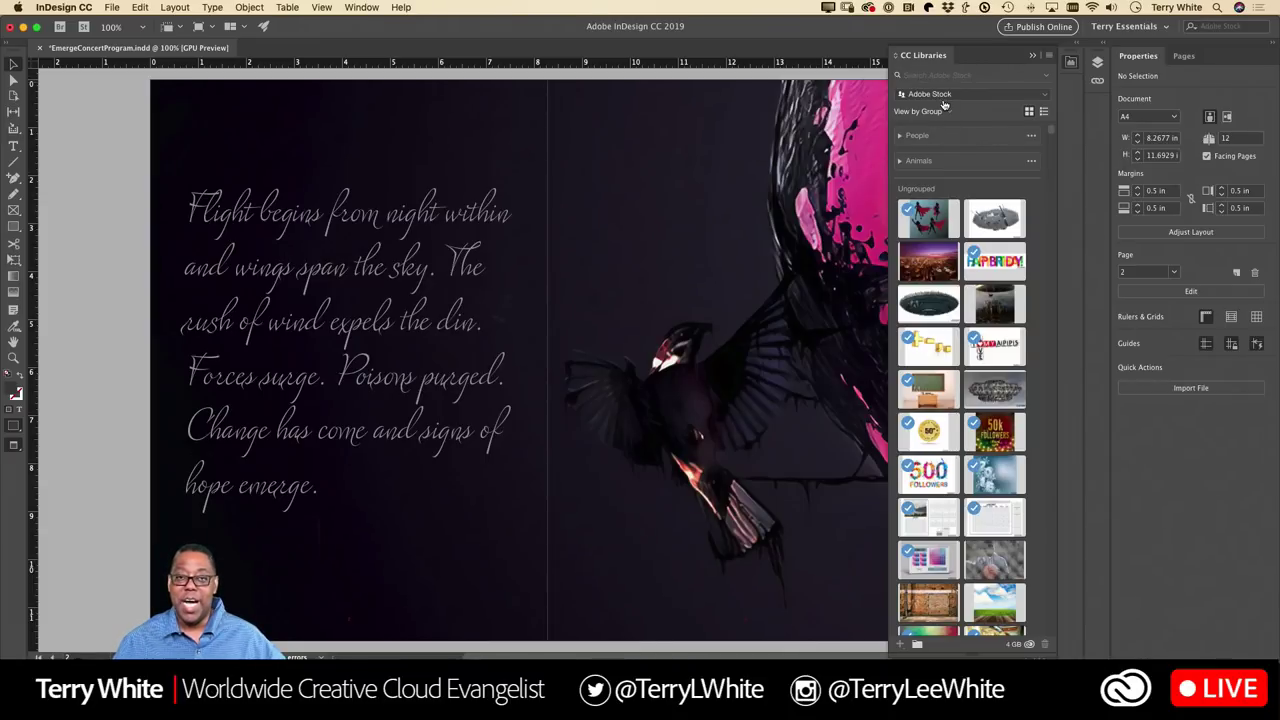
Step: Switch from the Adobe Stock library to the Adobe Live 2019 library and collapse the CC Libraries panel
click(976, 95)
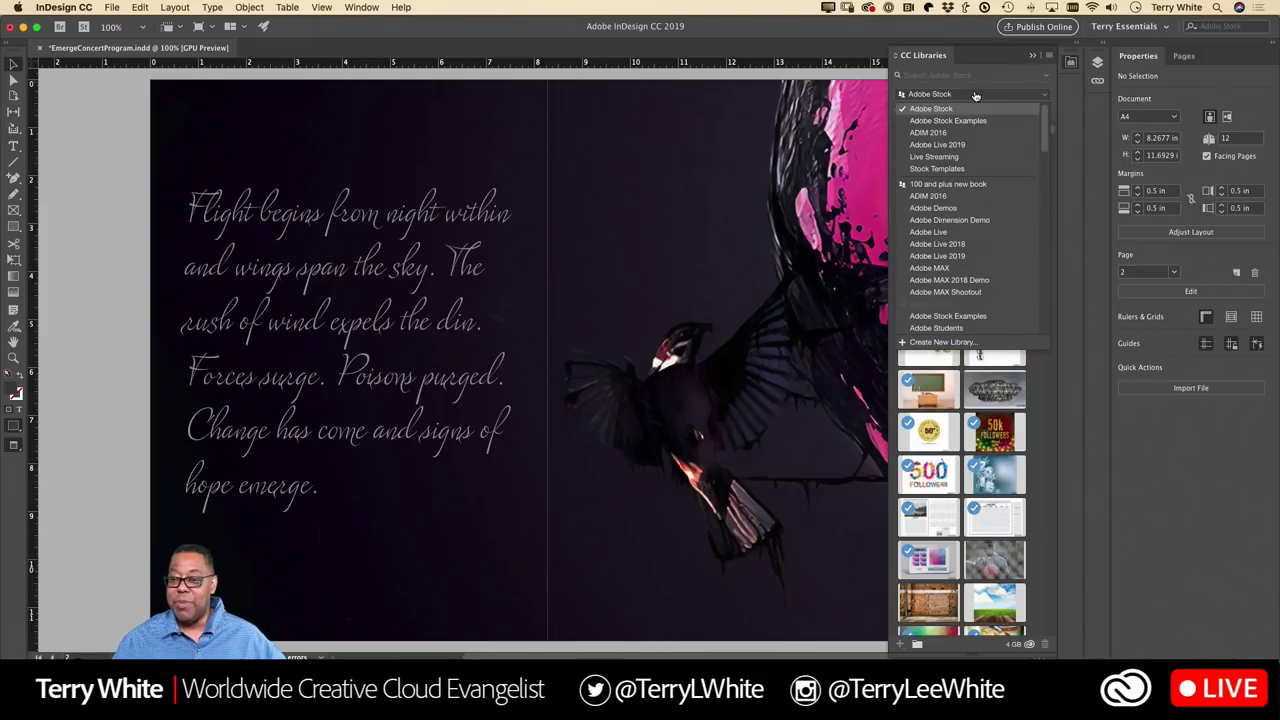
scroll(957, 172, down, 10)
scroll(957, 172, up, 10)
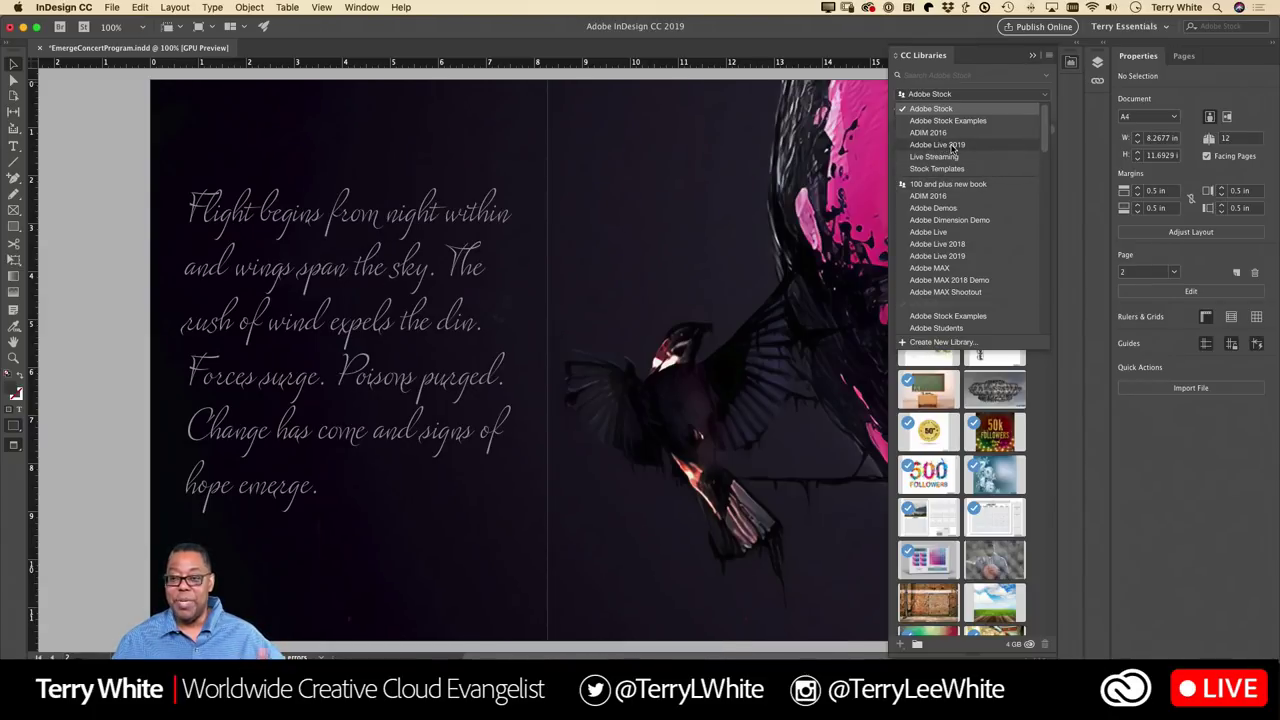
click(950, 145)
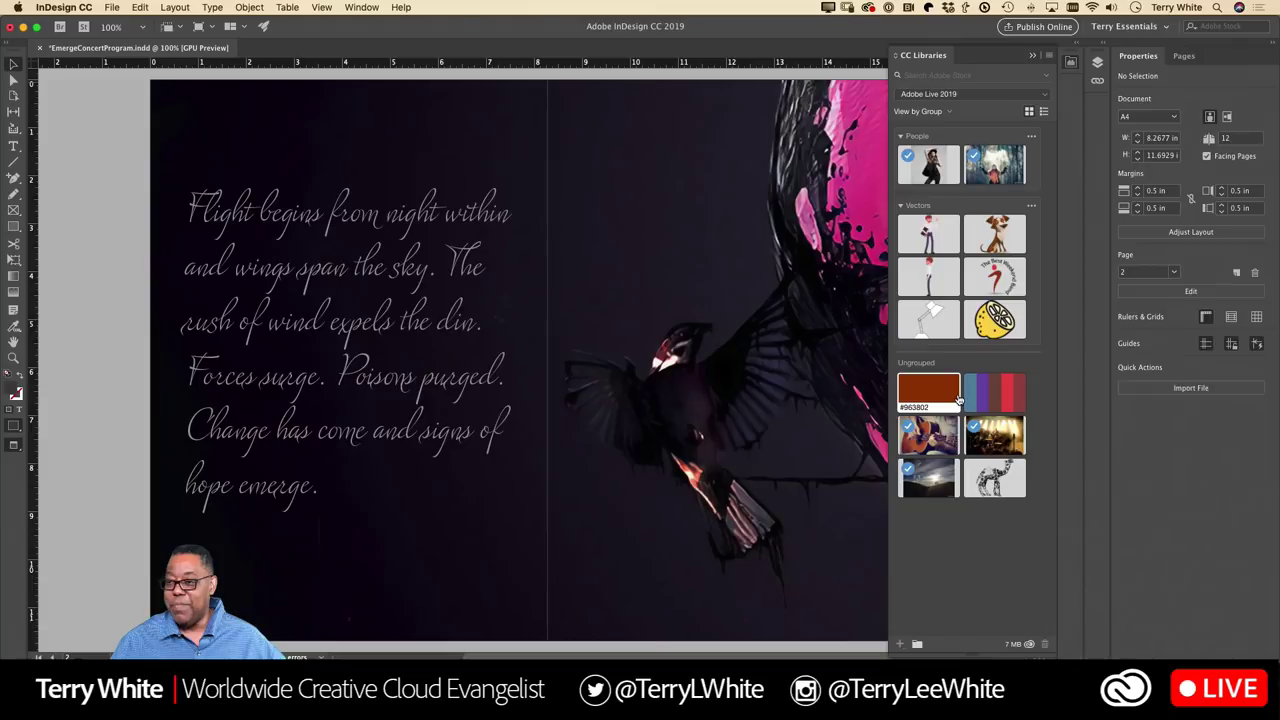
click(1033, 56)
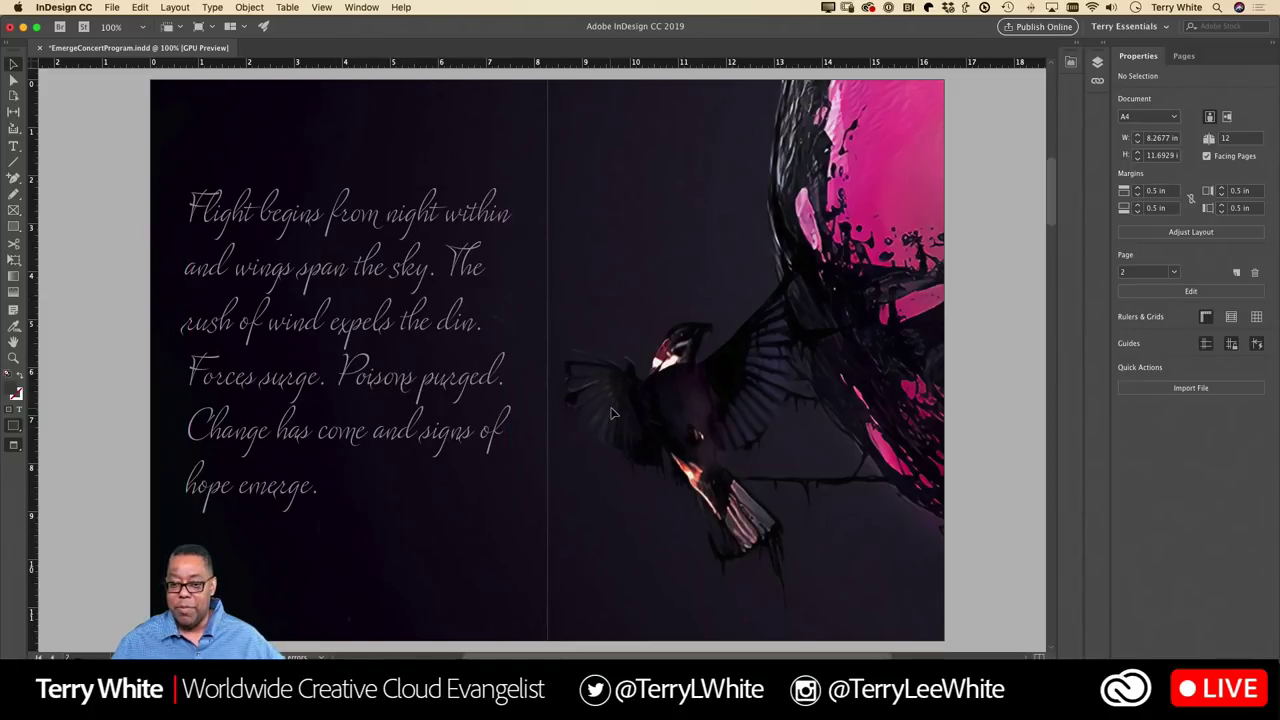
scroll(613, 413, up, 15)
scroll(613, 413, down, 6)
scroll(613, 413, down, 20)
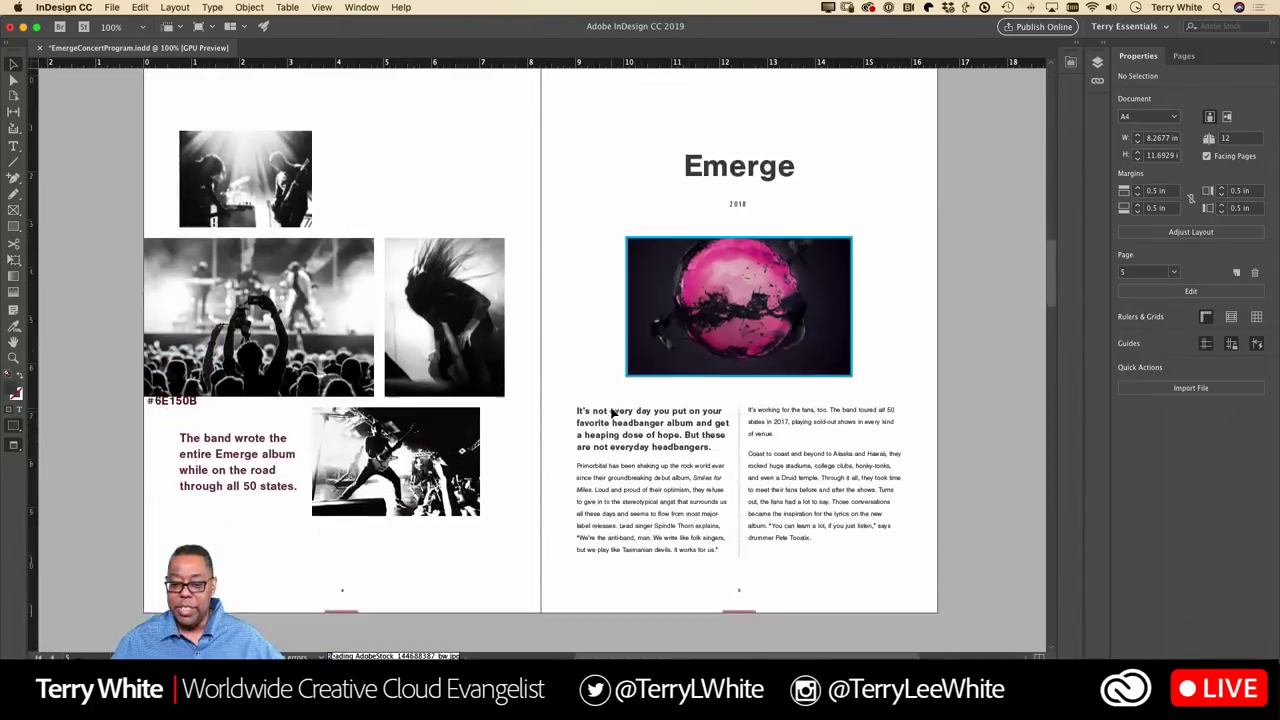
scroll(613, 413, up, 10)
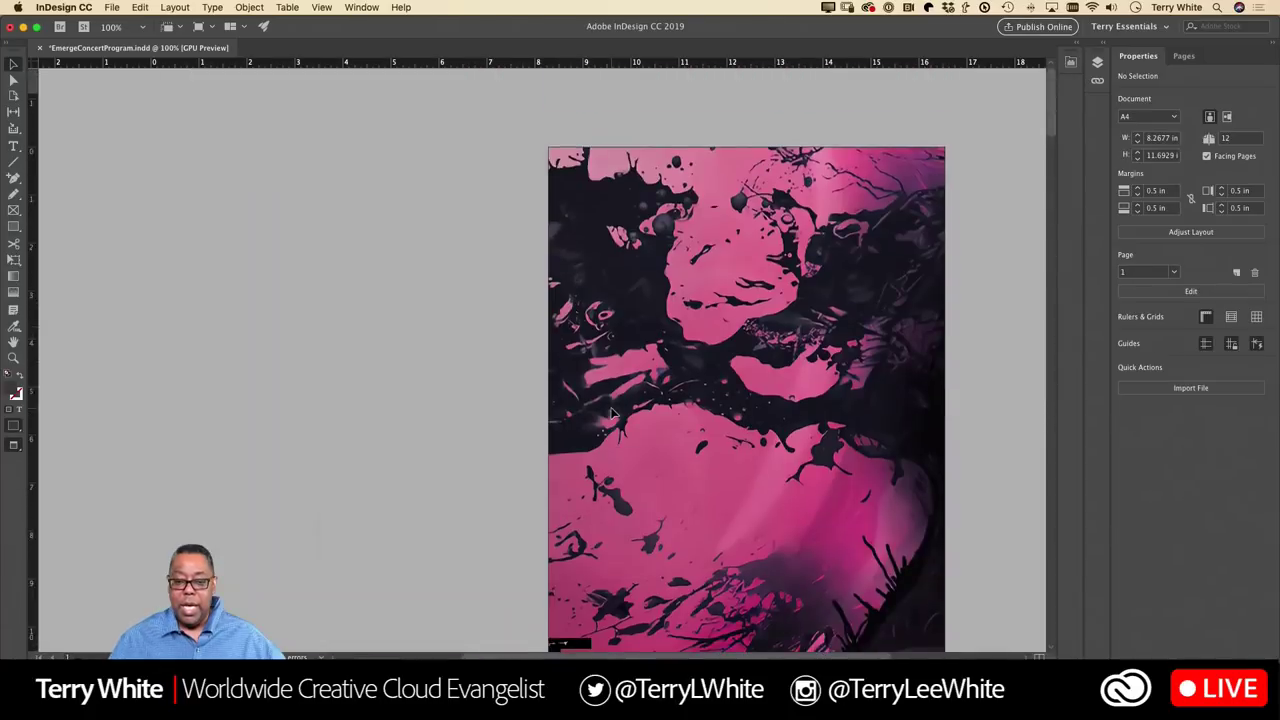
scroll(613, 413, down, 10)
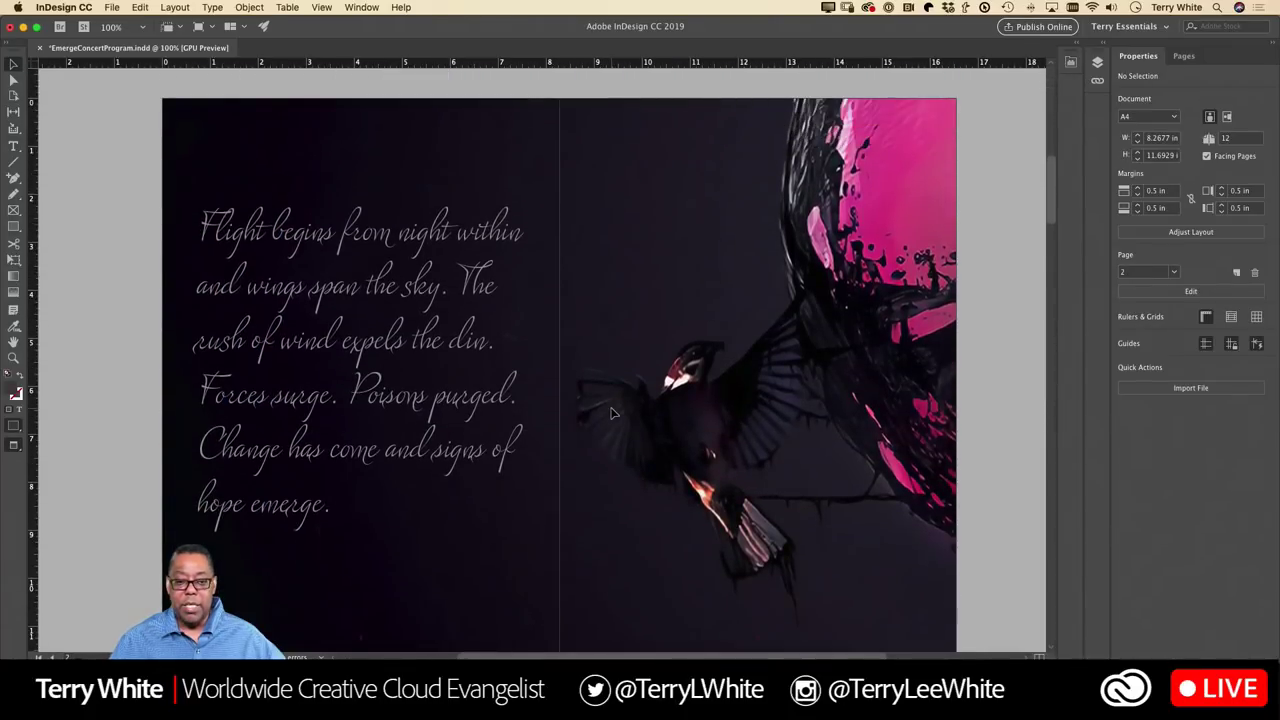
Step: Select the script text frame on page 2, view its font's characters in an enlarged Glyphs panel, and close the panel
click(447, 372)
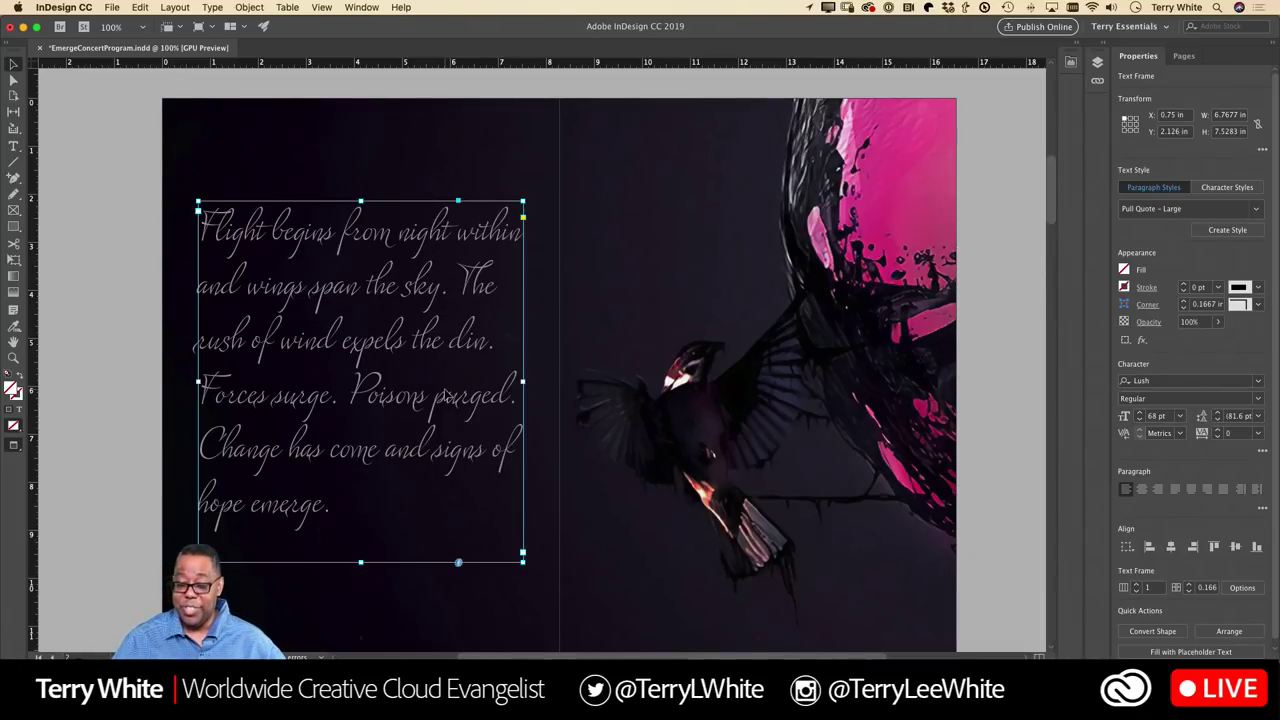
click(362, 8)
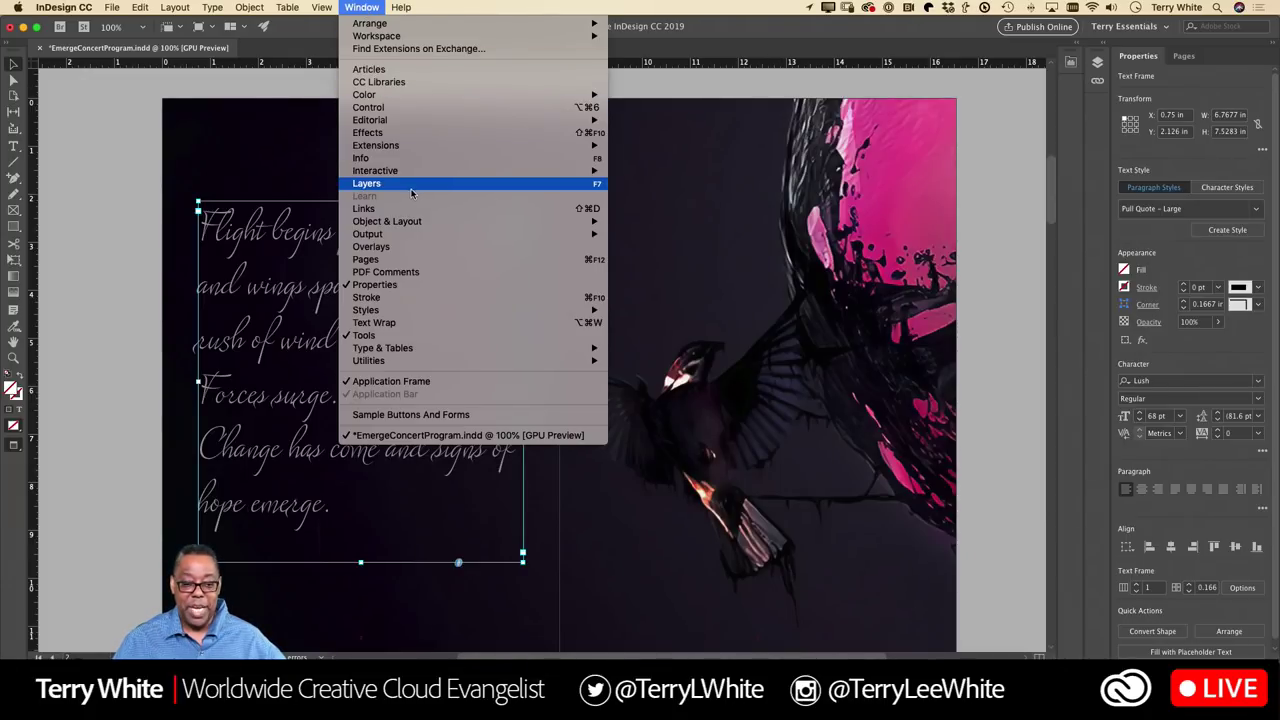
mouse_move(408, 350)
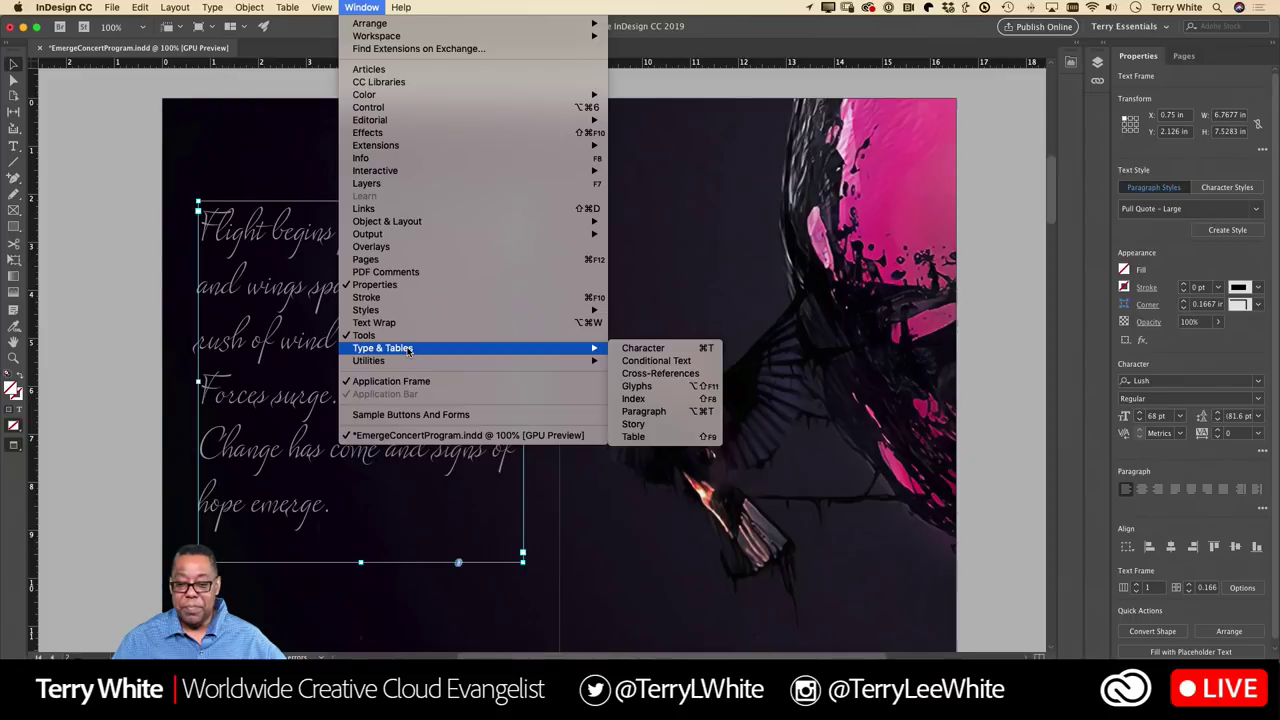
click(666, 388)
drag(500, 205, 864, 134)
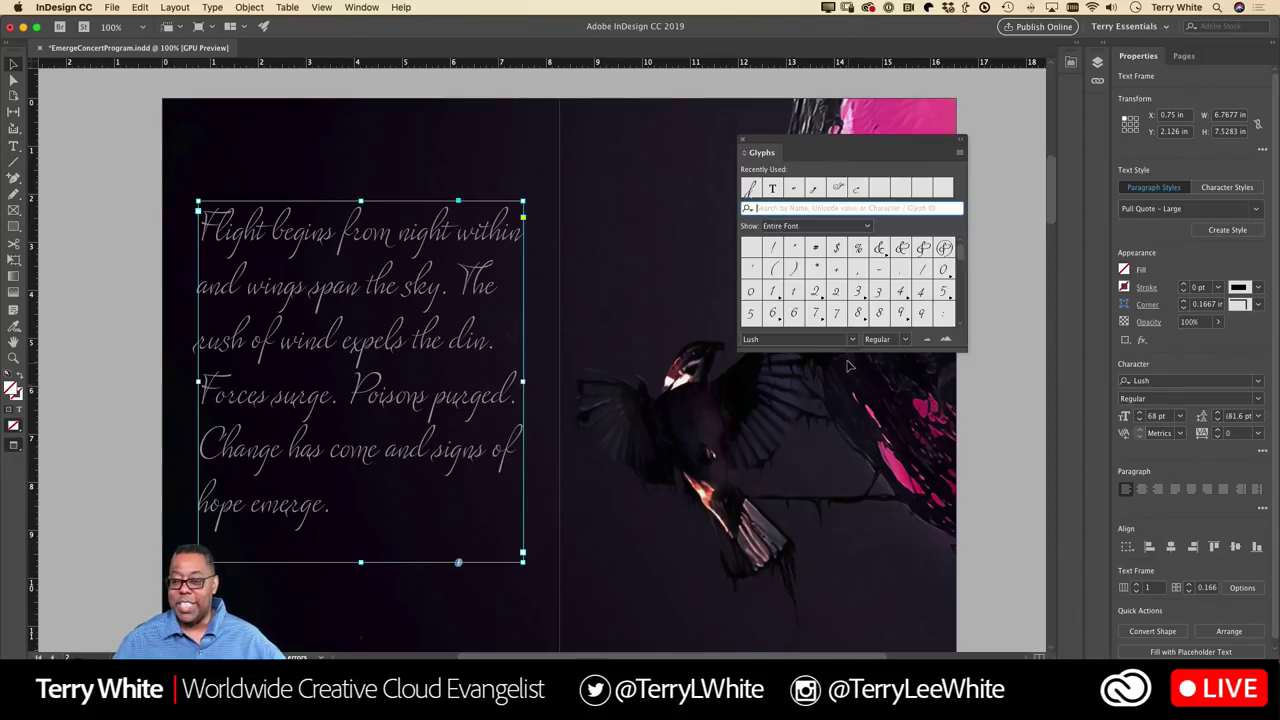
drag(850, 349, 854, 600)
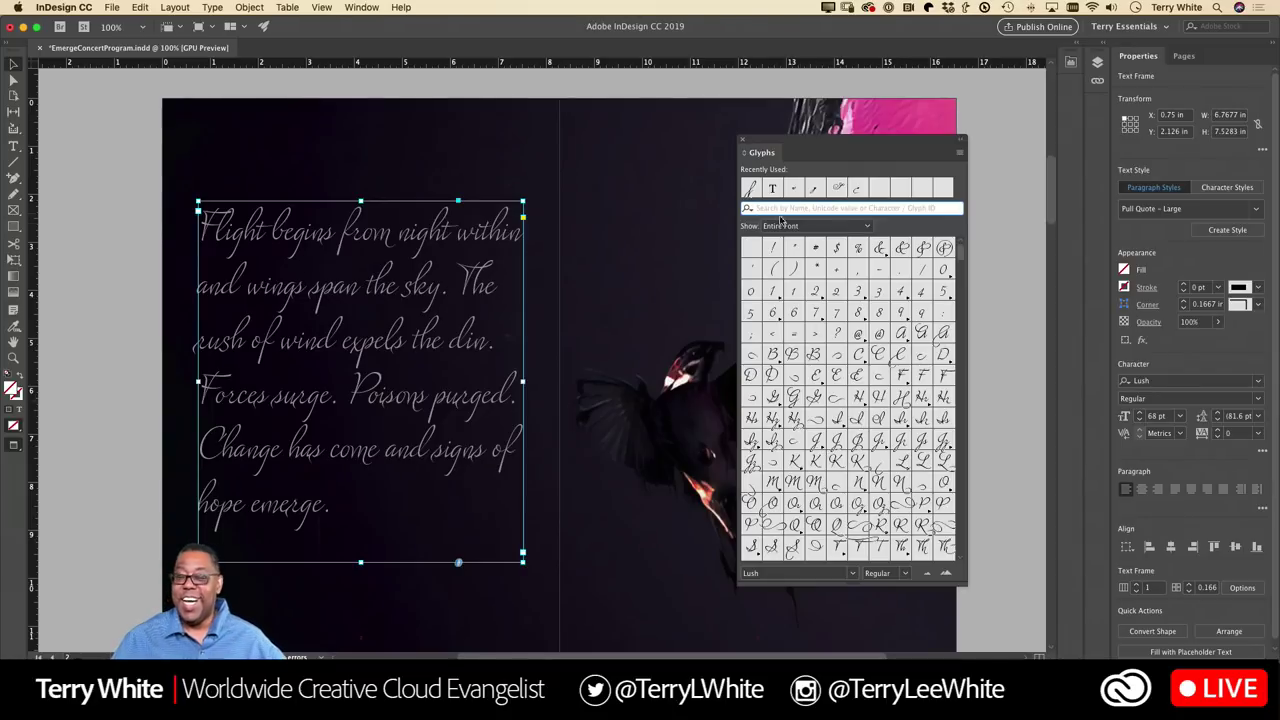
click(742, 139)
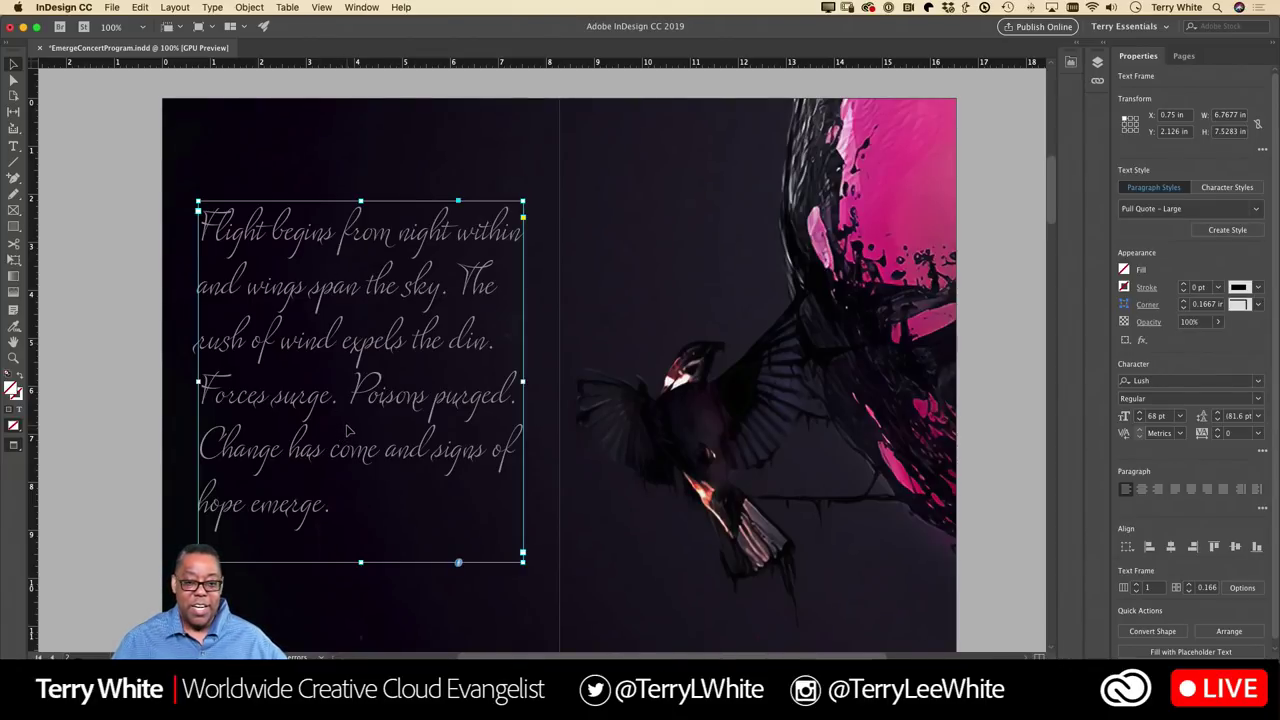
Step: Replace the final "e" of "emerge" in the script text with the swash alternate that curls around the period
double_click(317, 508)
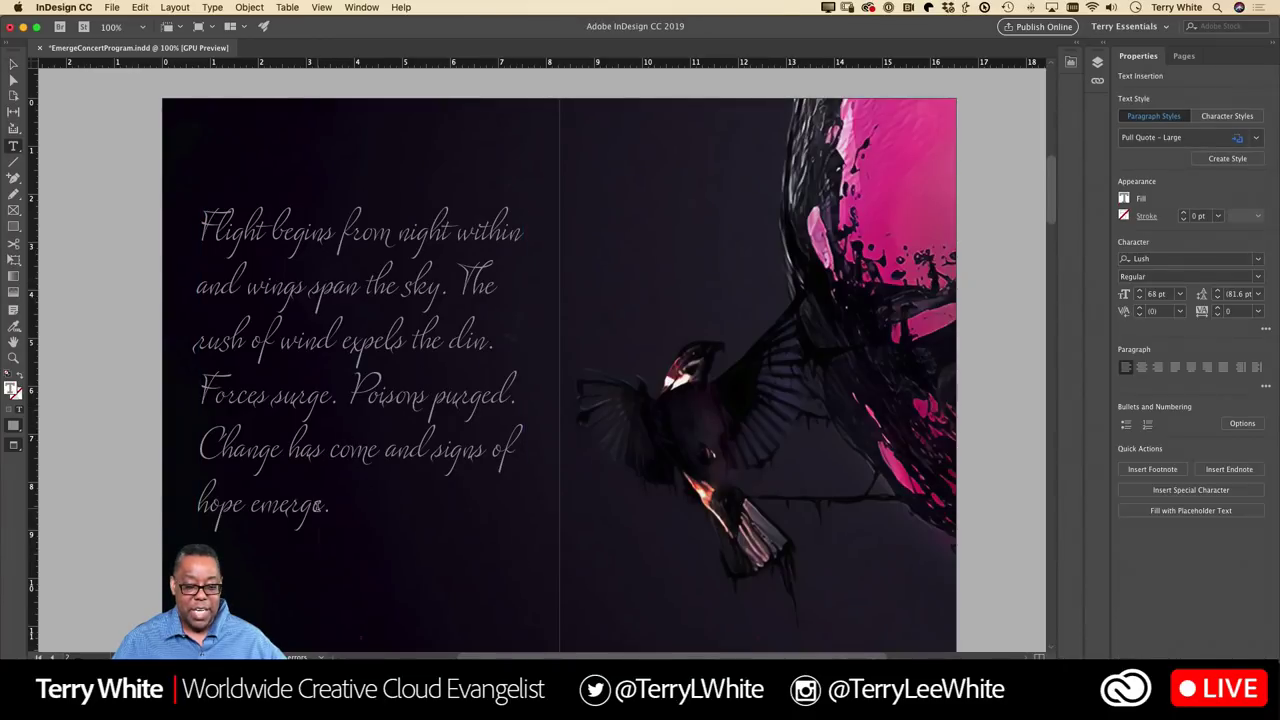
key(shift+Right)
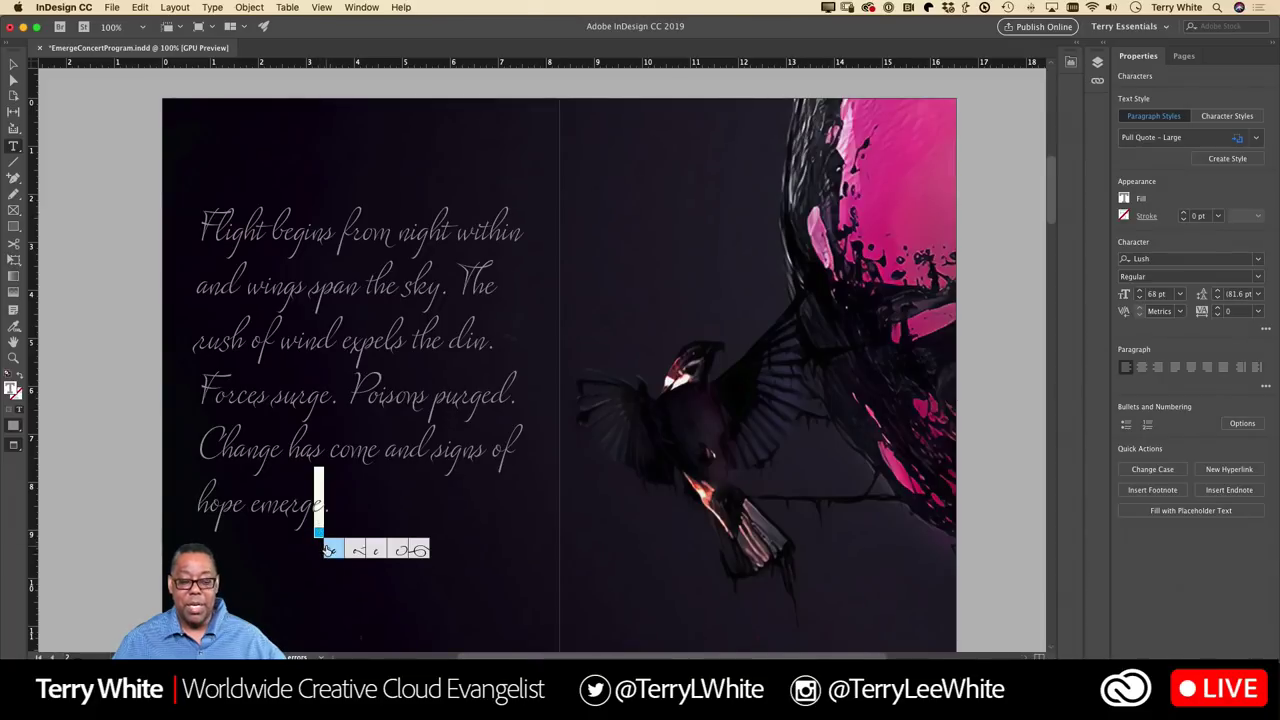
click(396, 552)
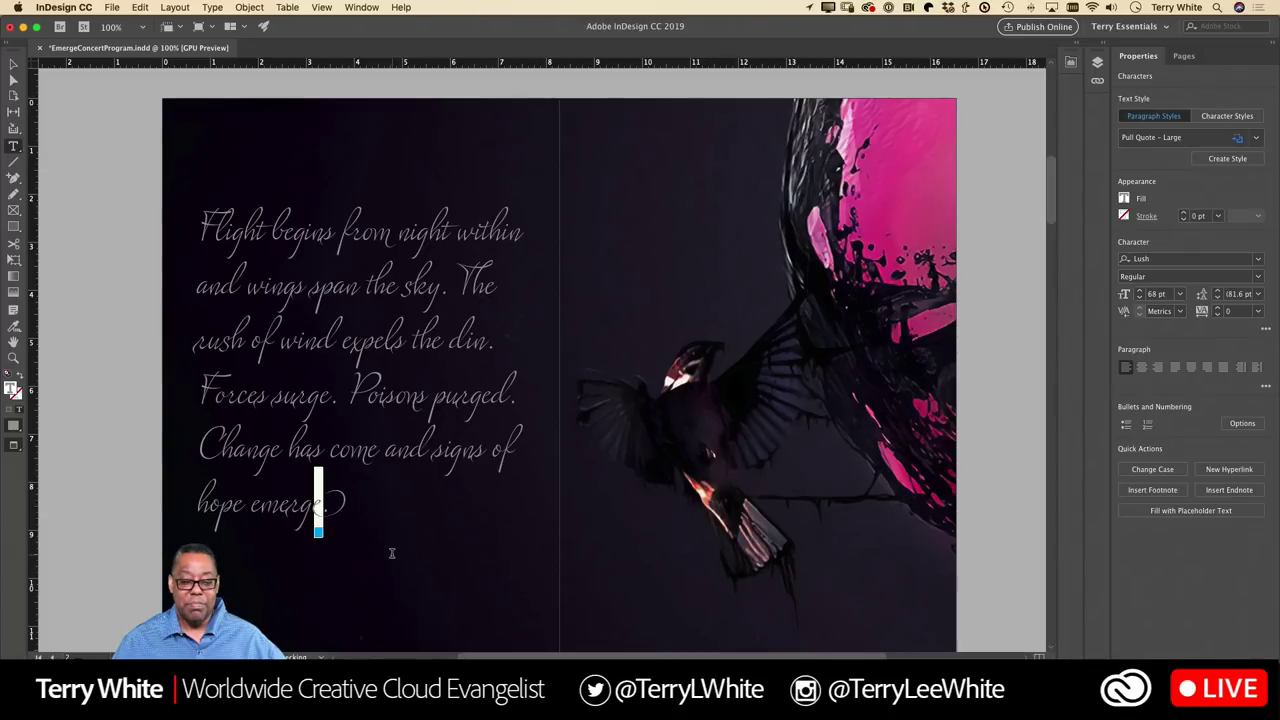
click(401, 442)
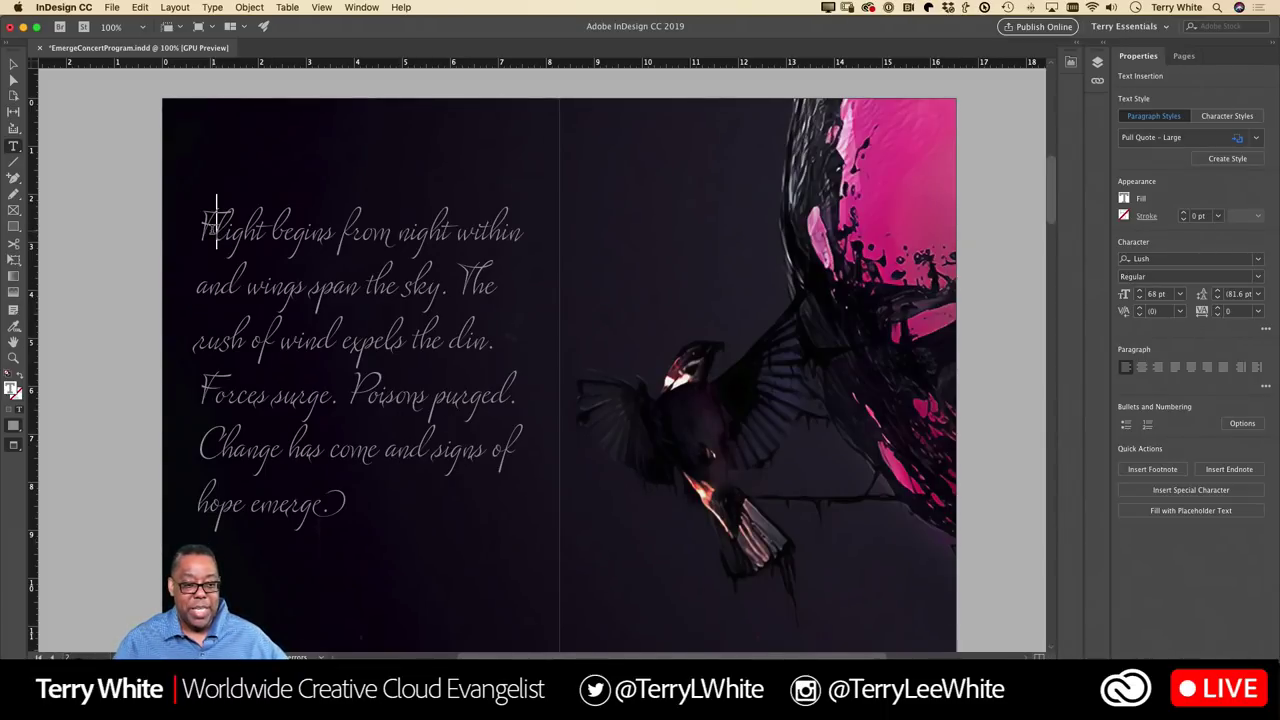
Step: Replace the capital "F" of "Flight" in the script text with its second alternate glyph
drag(216, 230, 196, 236)
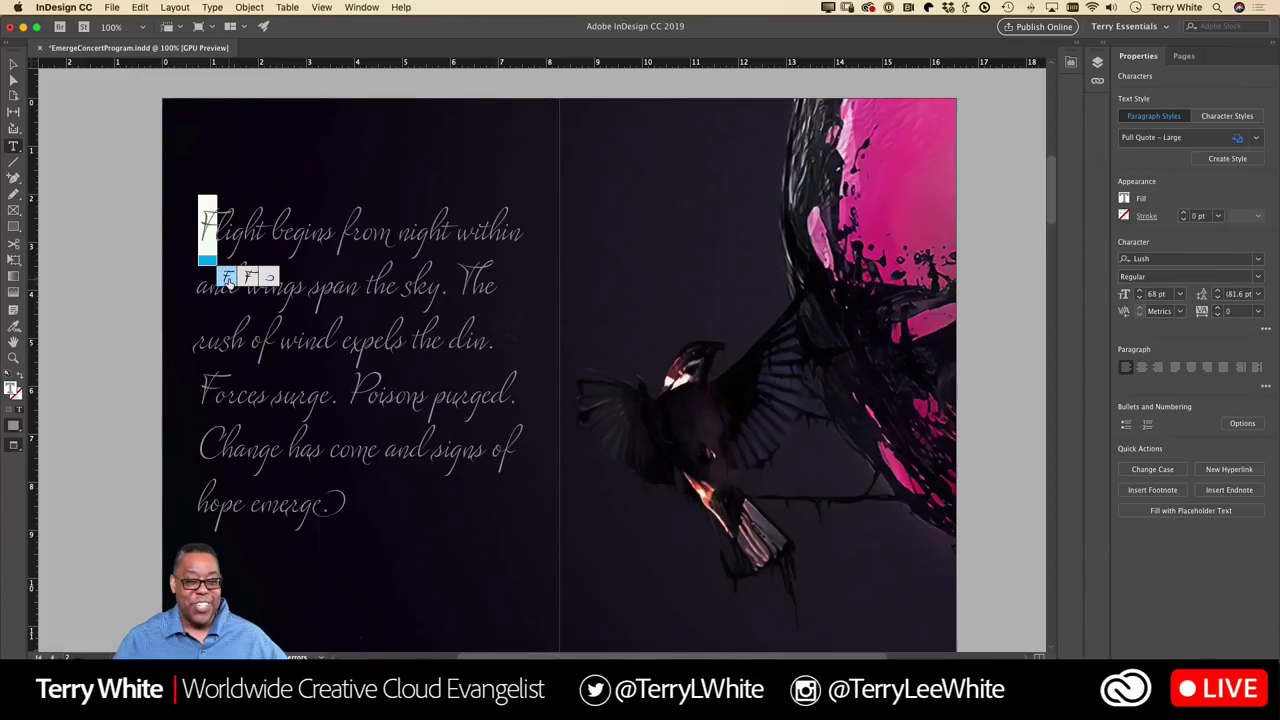
click(249, 278)
click(321, 245)
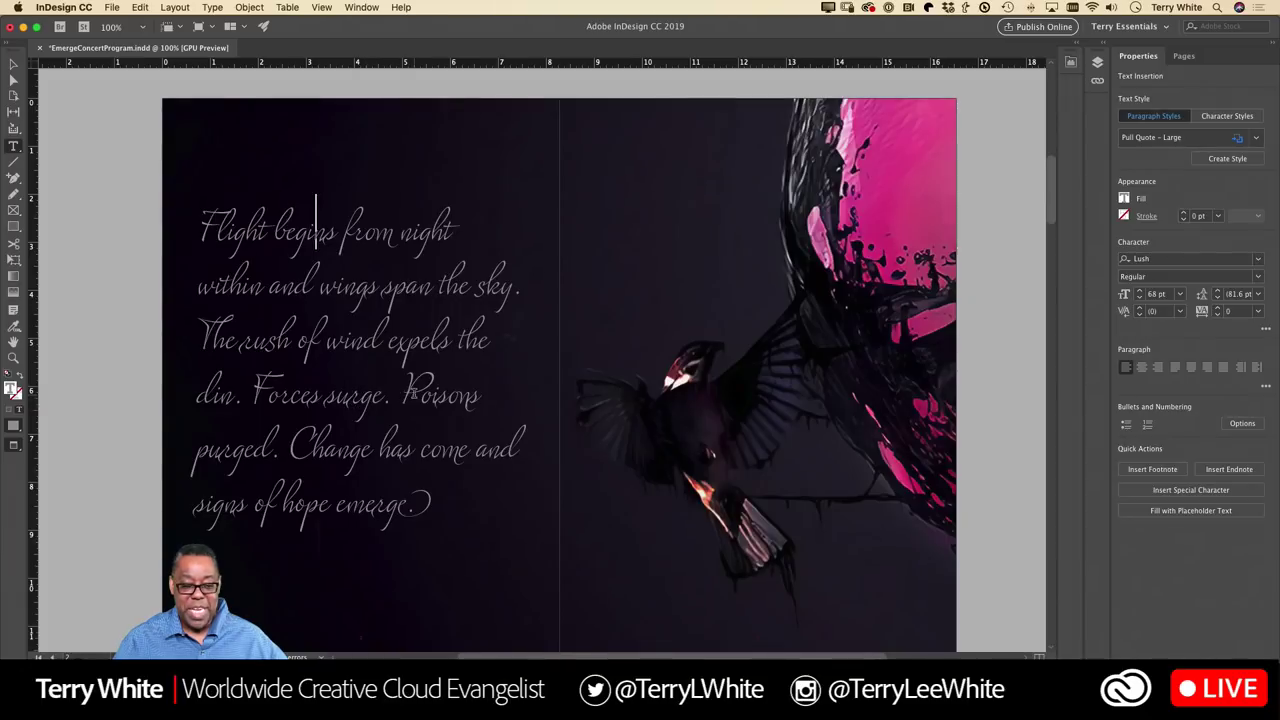
Step: Try the wide swash alternate for the capital "P" of "Poisons", undo it, and apply the second alternate glyph instead
drag(402, 394, 423, 396)
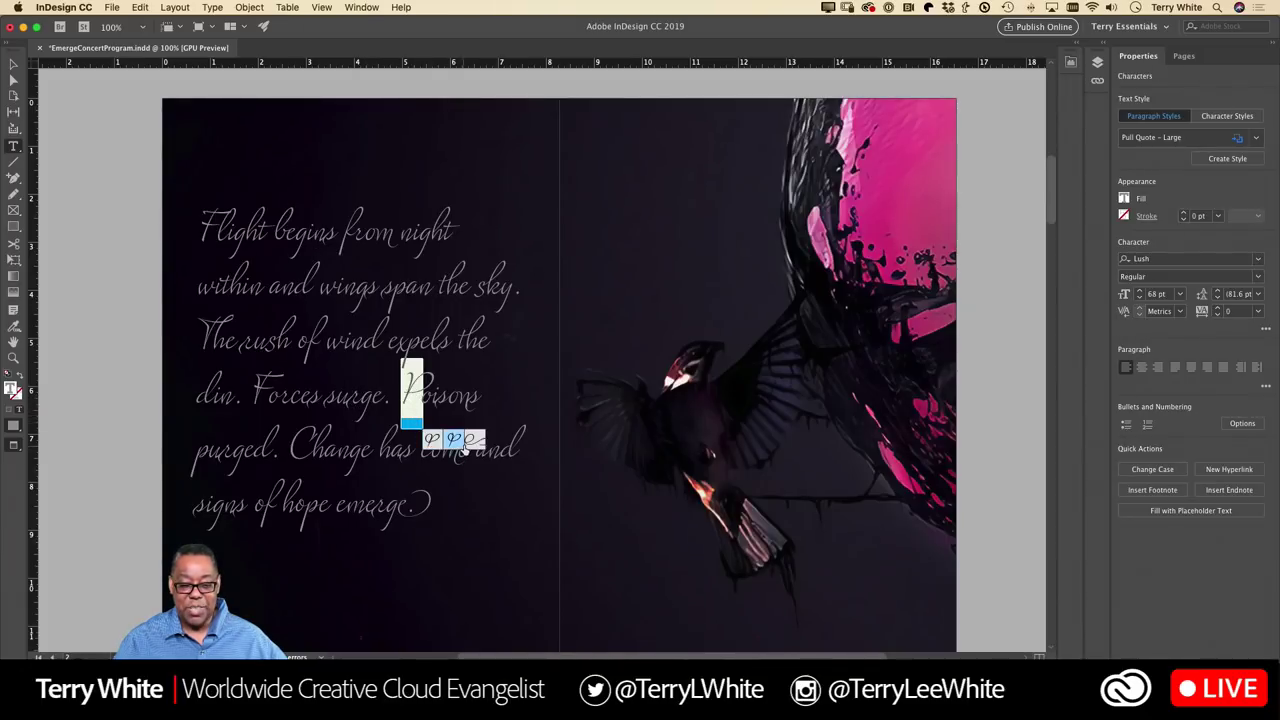
click(474, 442)
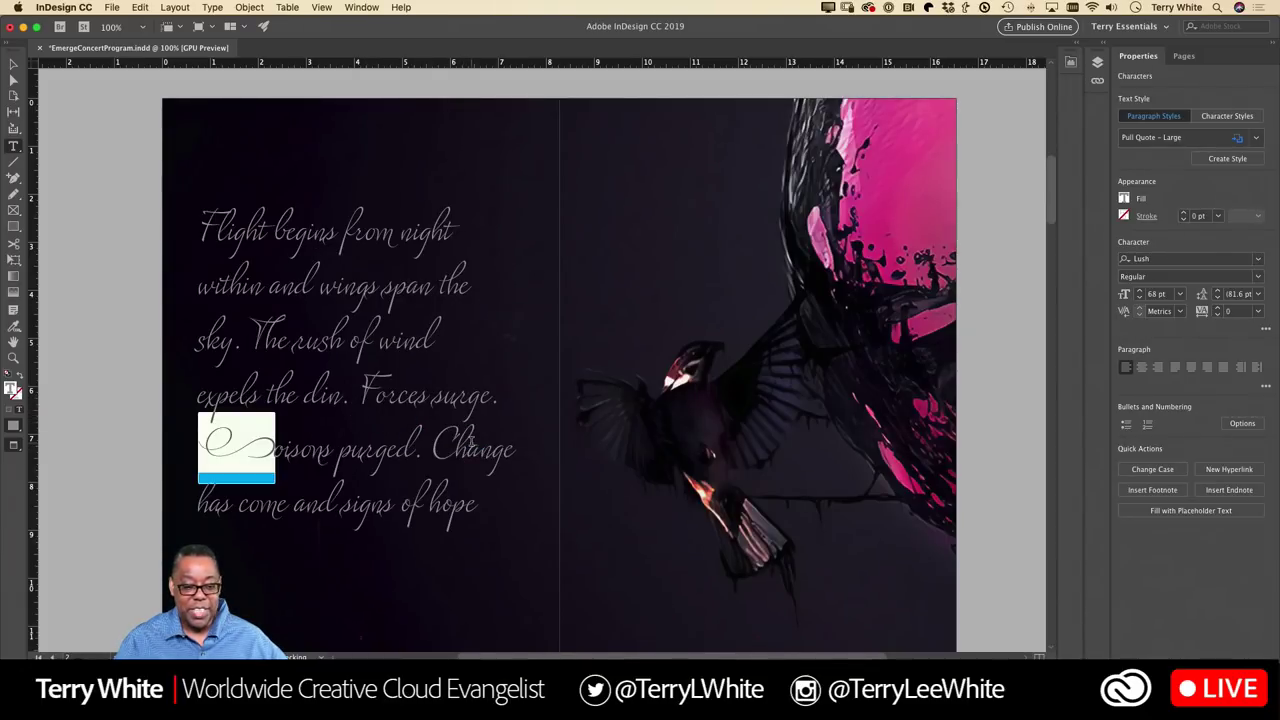
key(super+z)
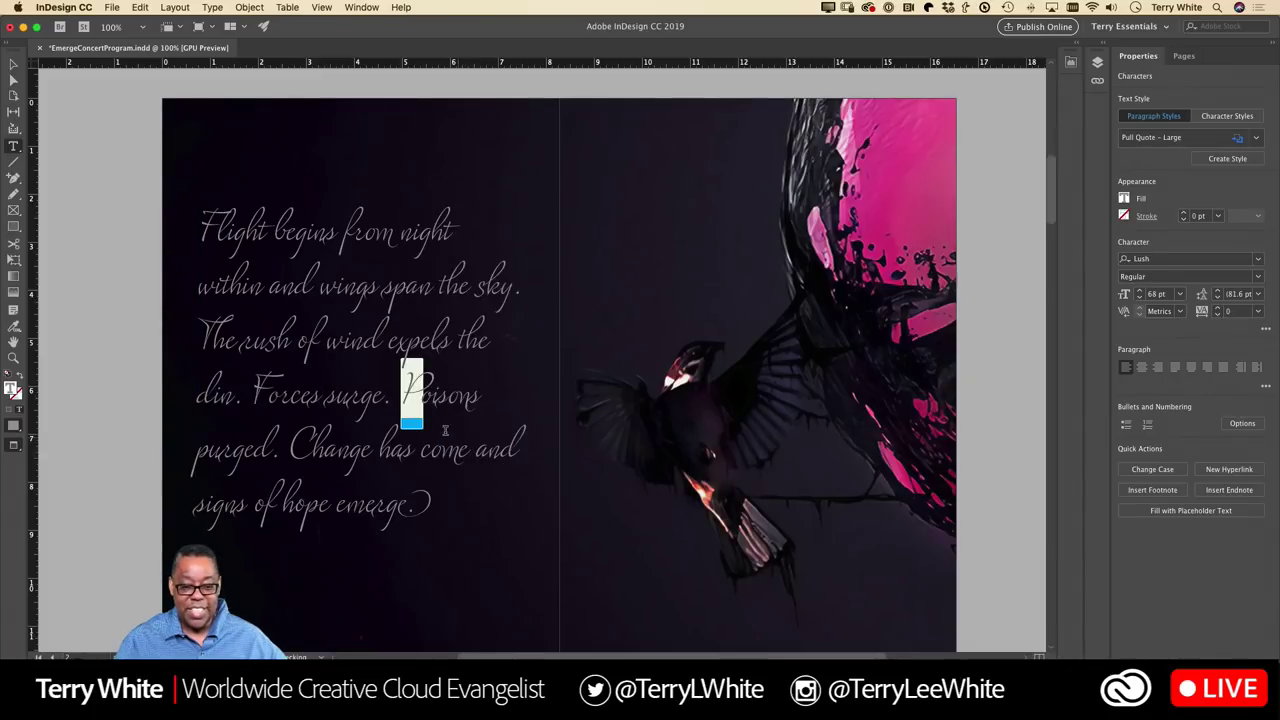
click(453, 438)
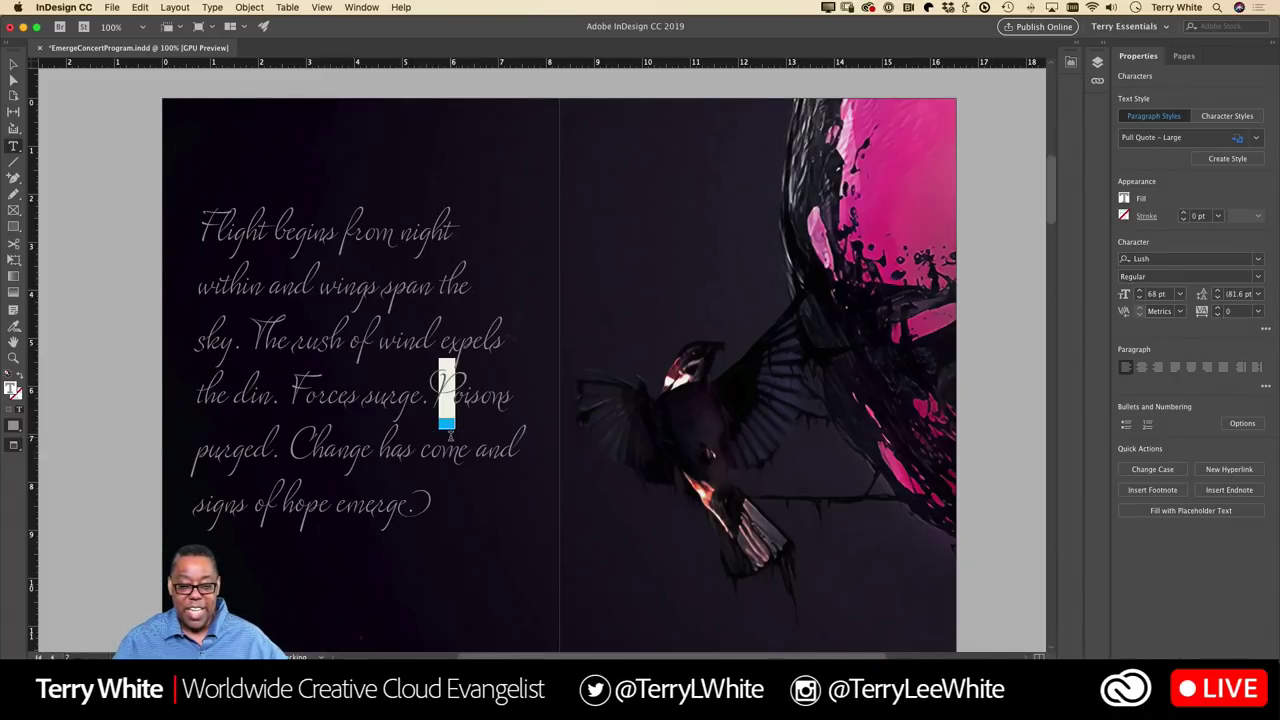
click(423, 418)
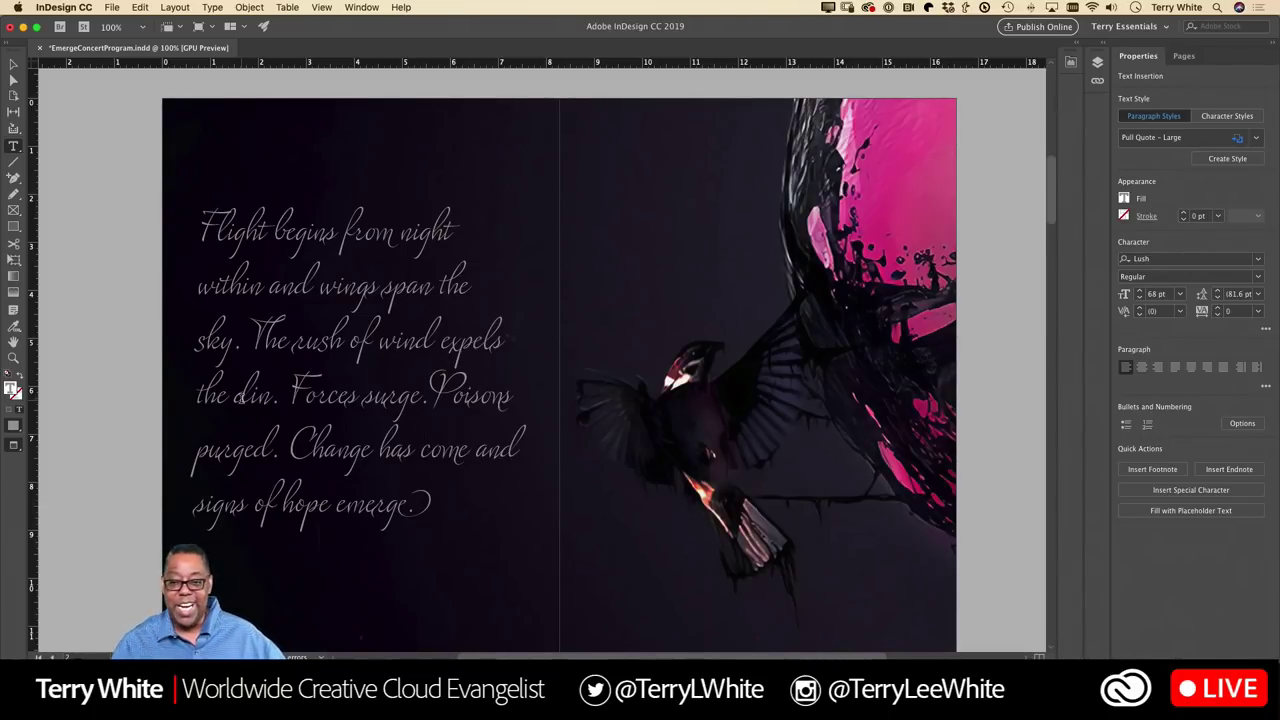
Step: Show the document's color swatches, select all unused ones, delete them, and collapse the Swatches panel
scroll(624, 368, right, 2)
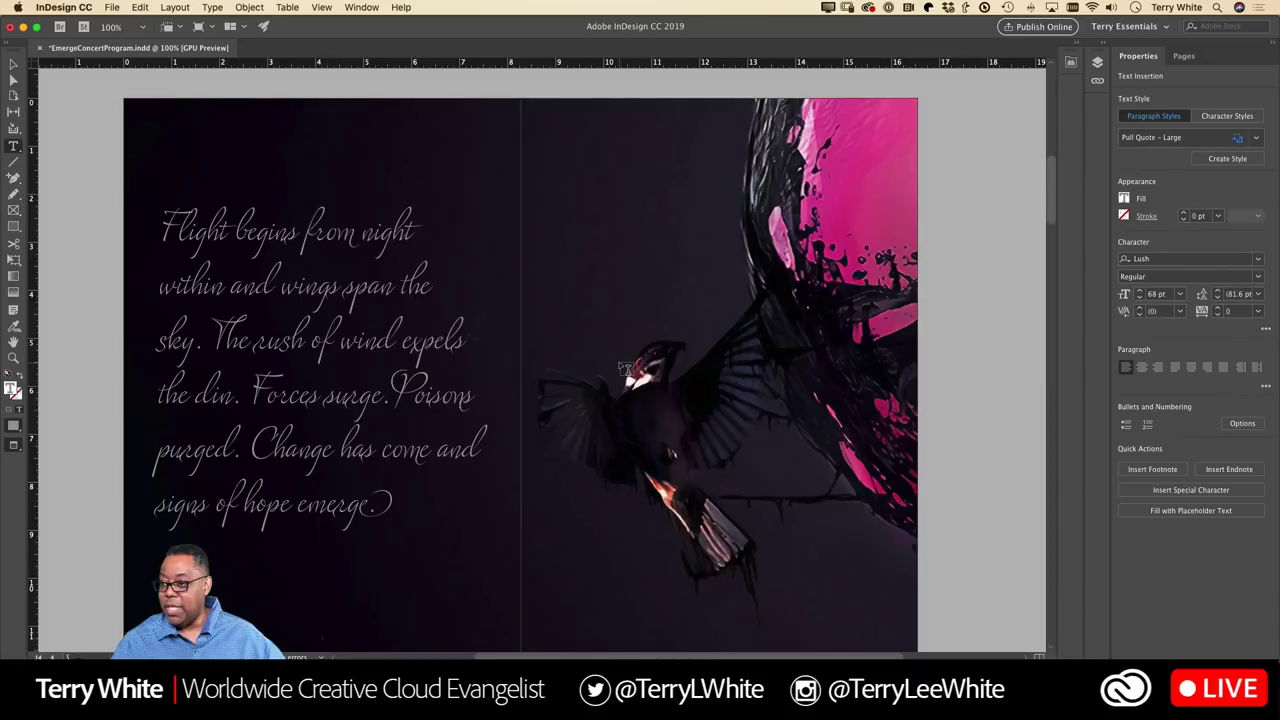
click(364, 8)
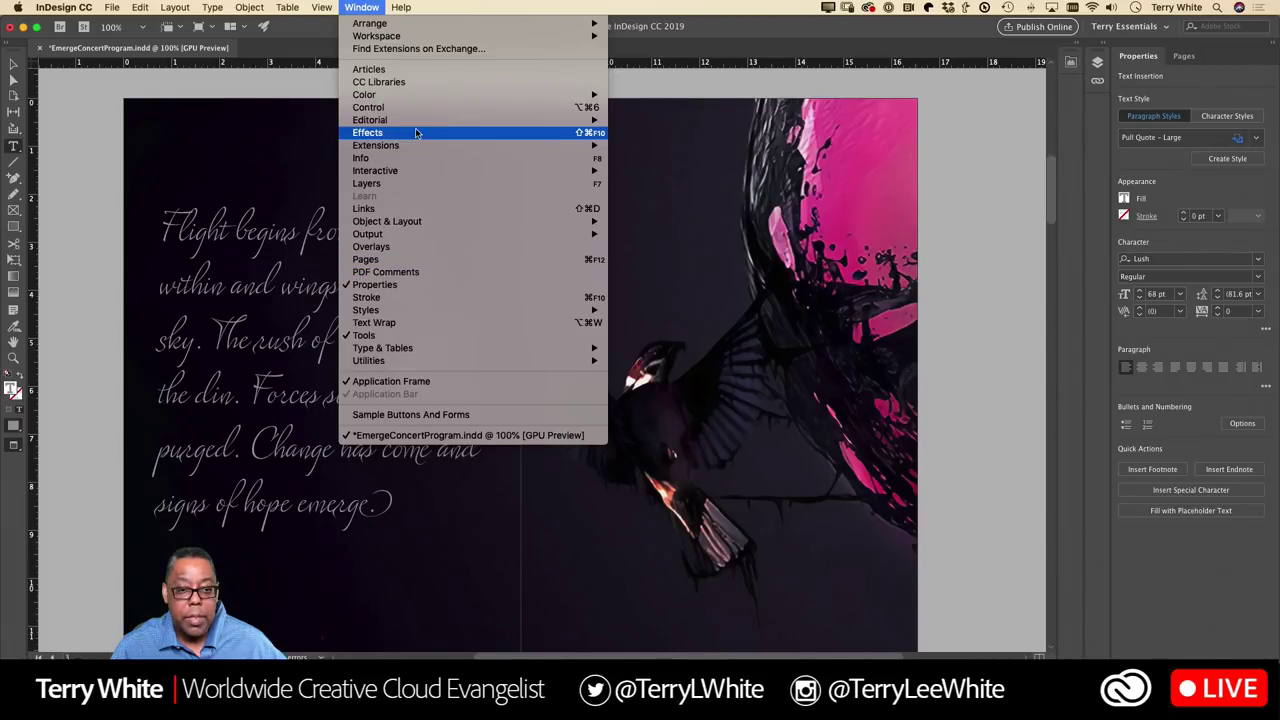
mouse_move(417, 95)
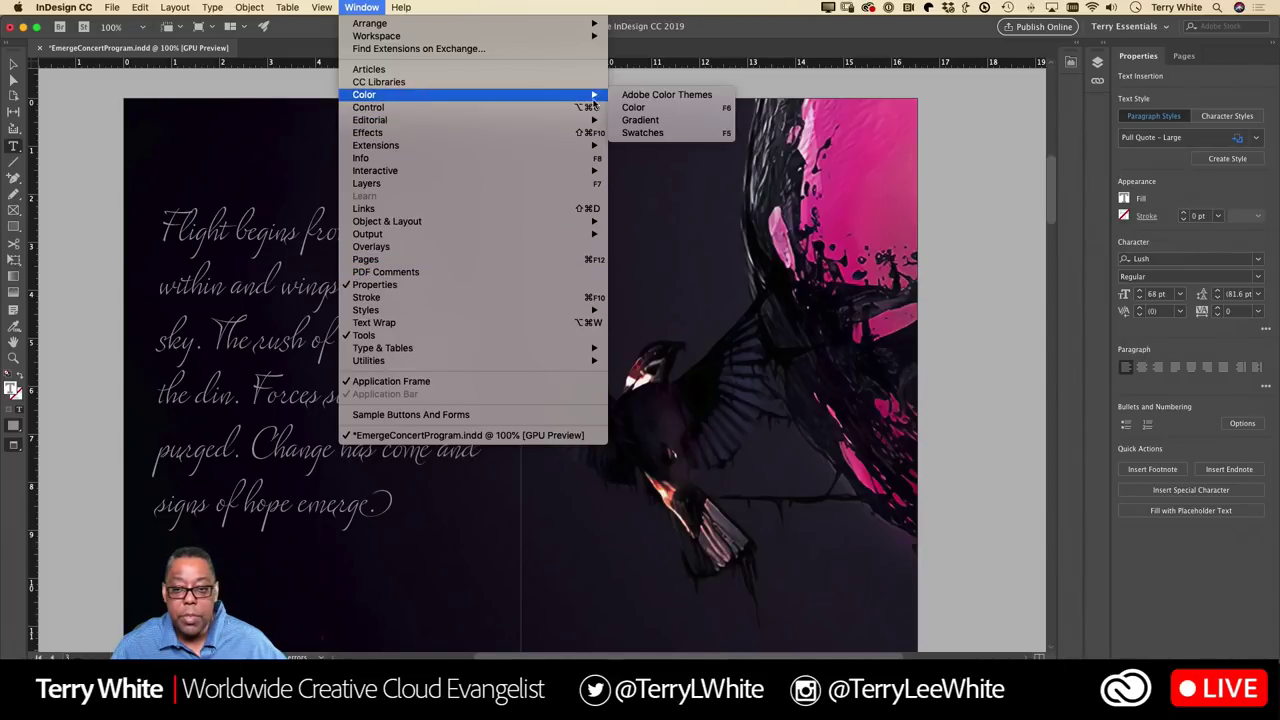
click(642, 133)
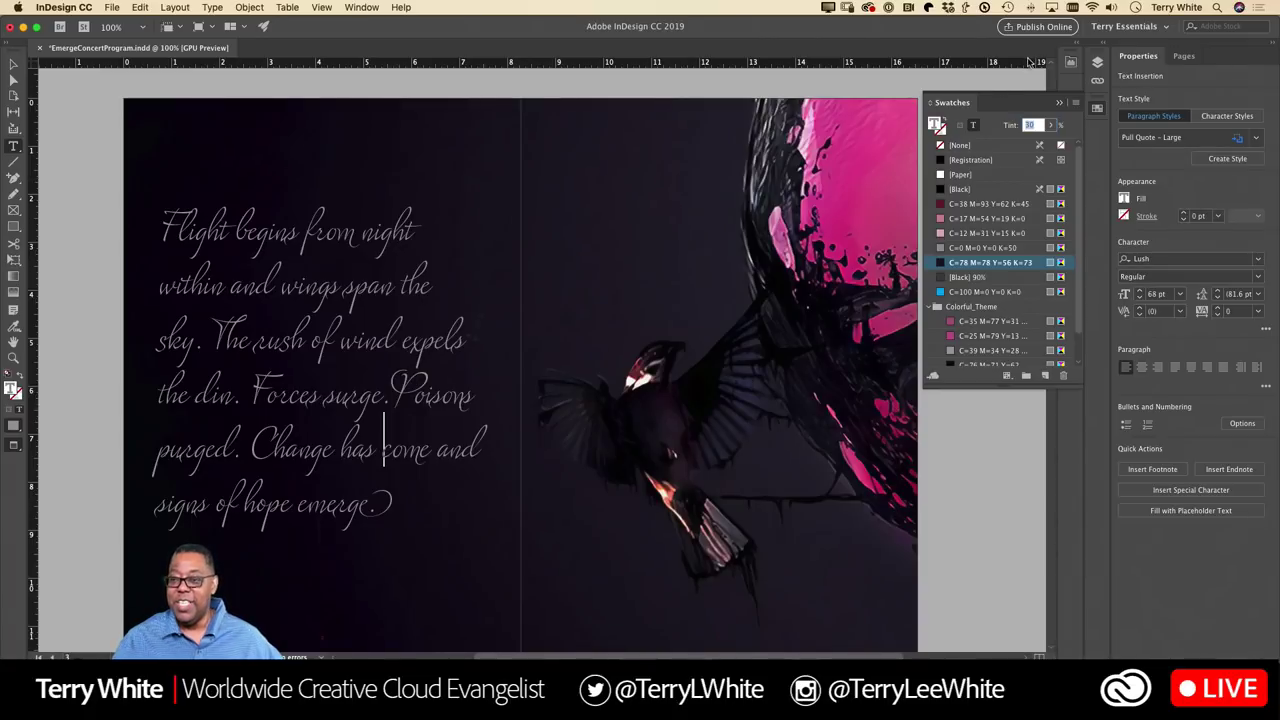
click(1075, 104)
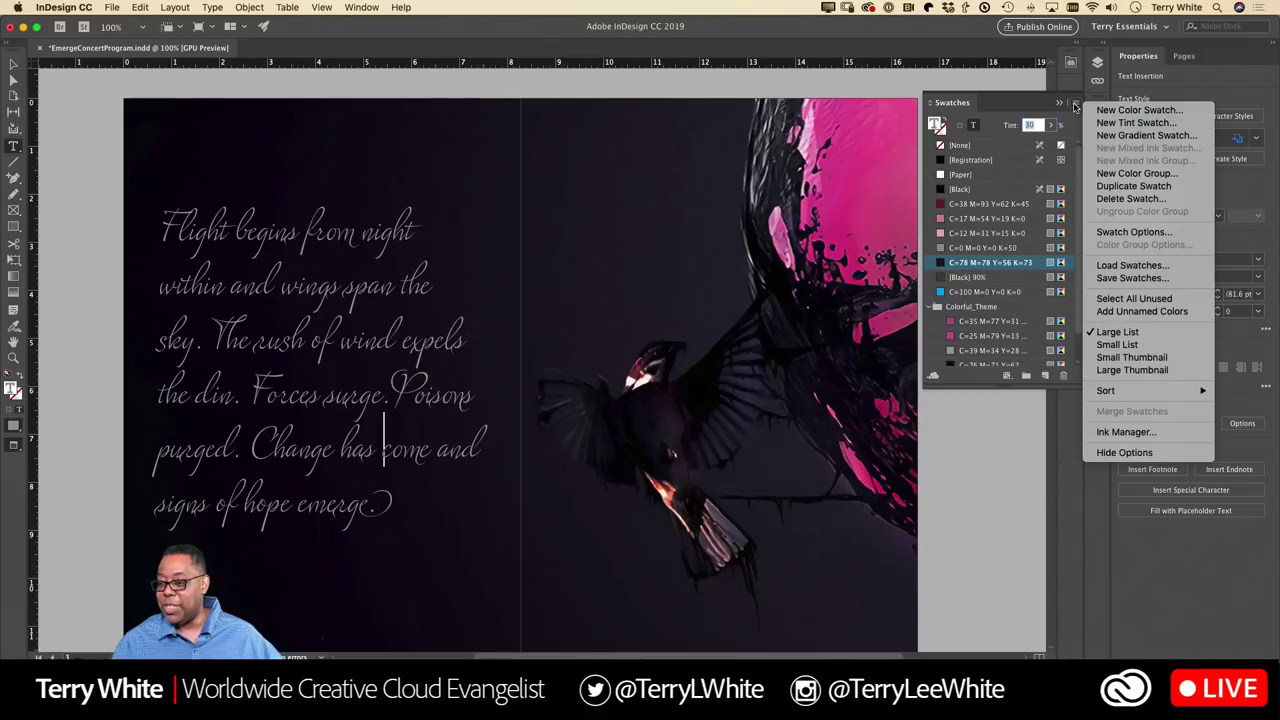
click(1160, 299)
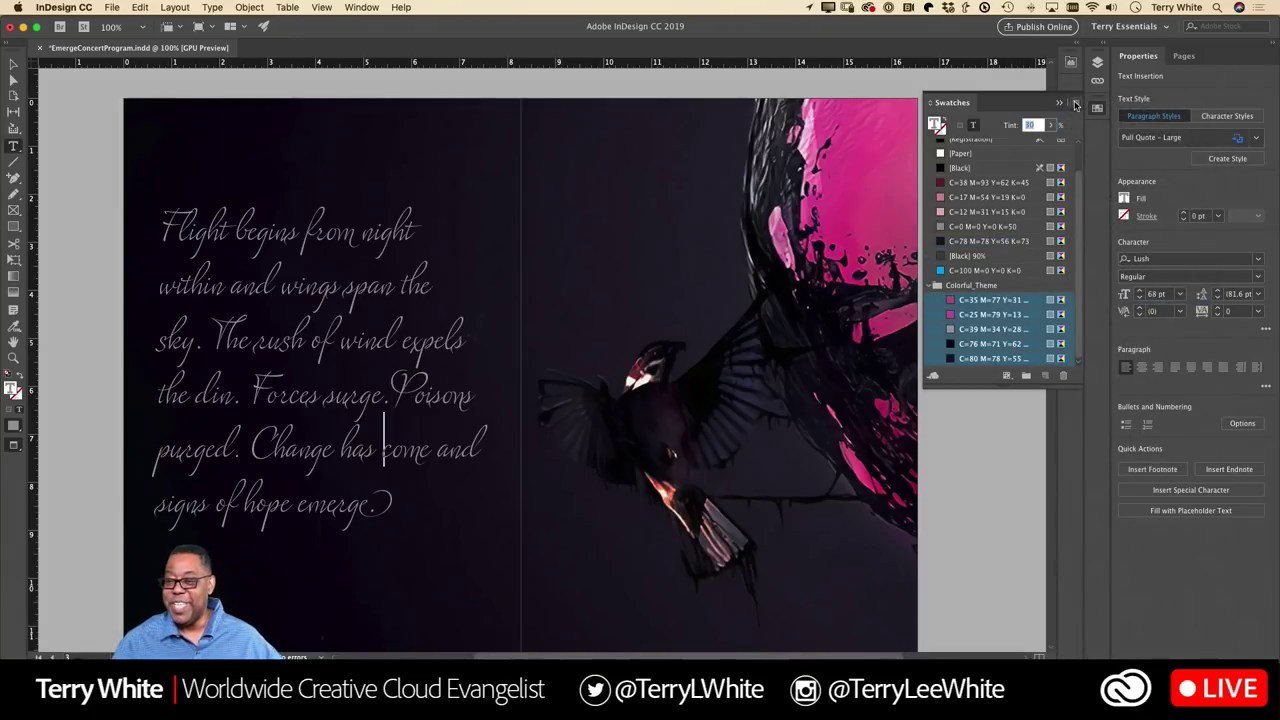
click(1075, 103)
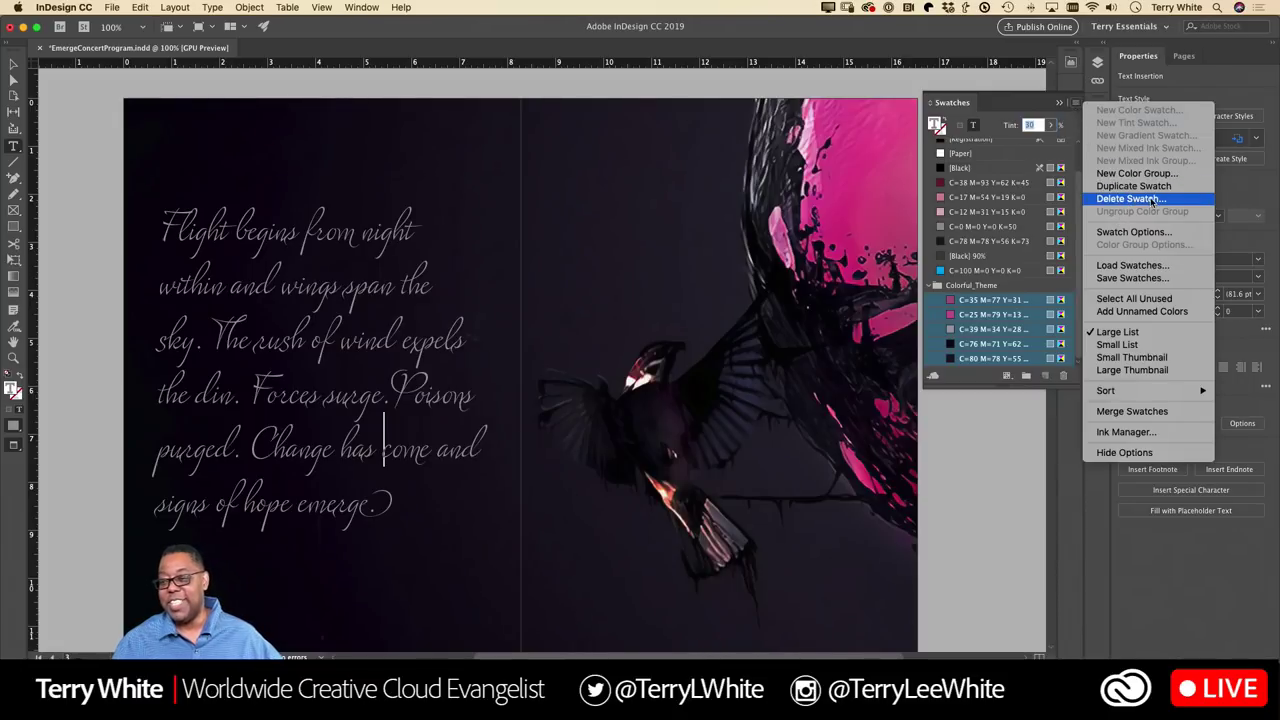
click(1151, 201)
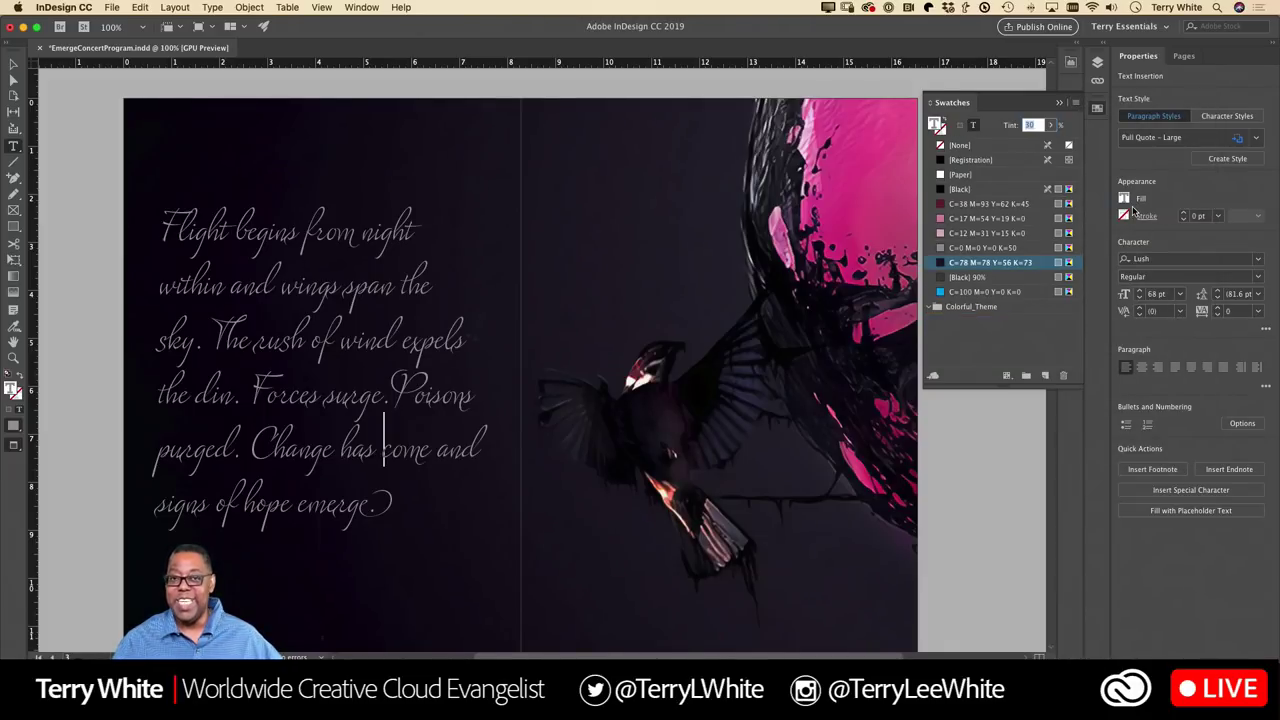
click(1061, 104)
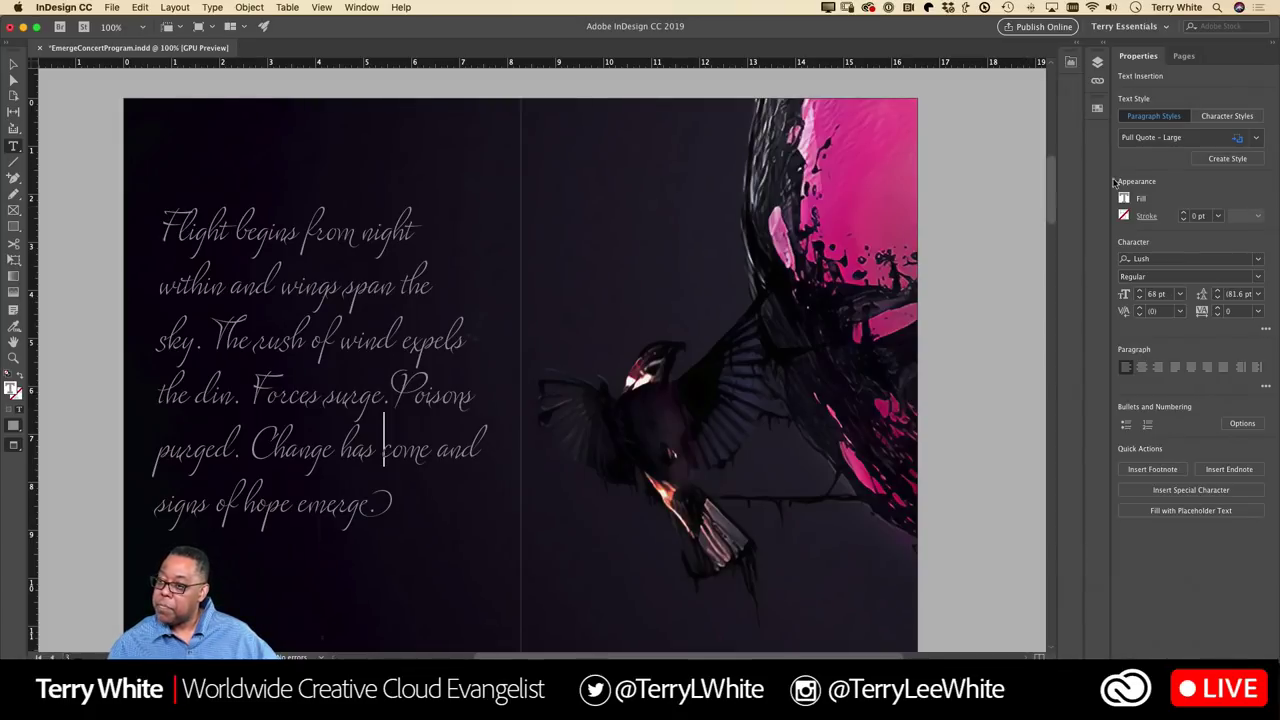
Step: Display the full list of paragraph styles in an enlarged panel and select all unused paragraph styles
click(1149, 118)
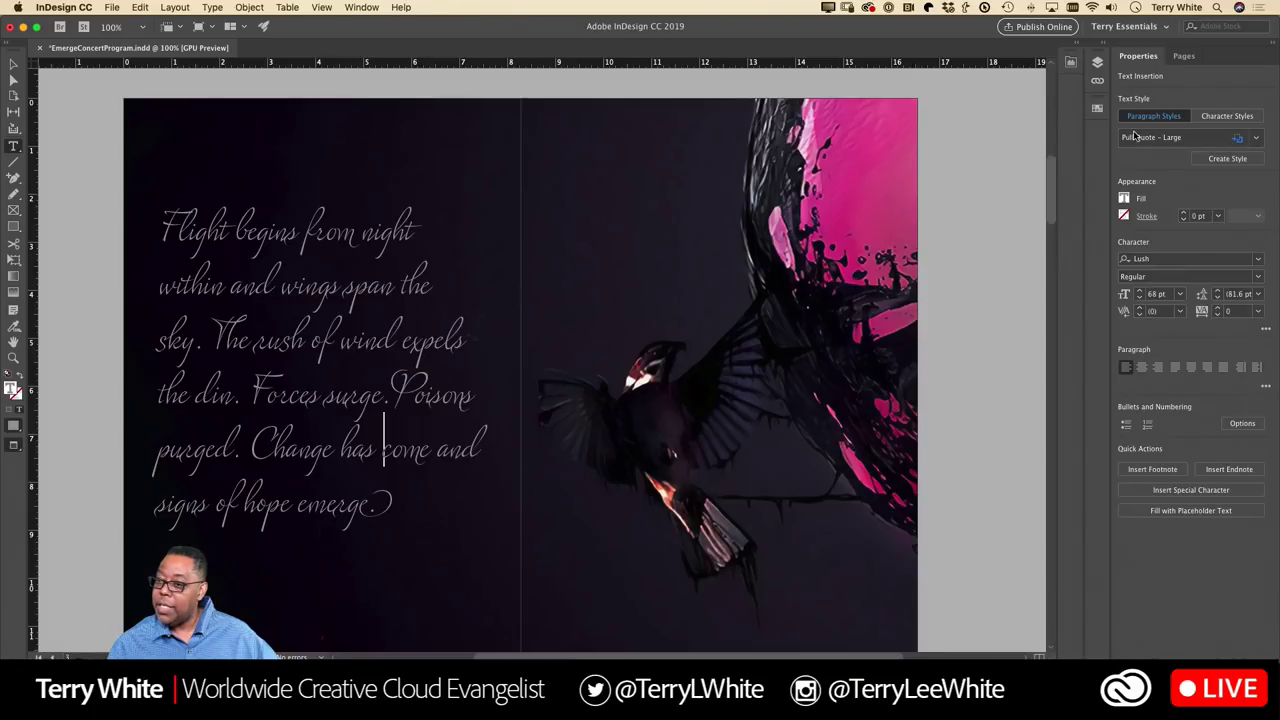
click(362, 7)
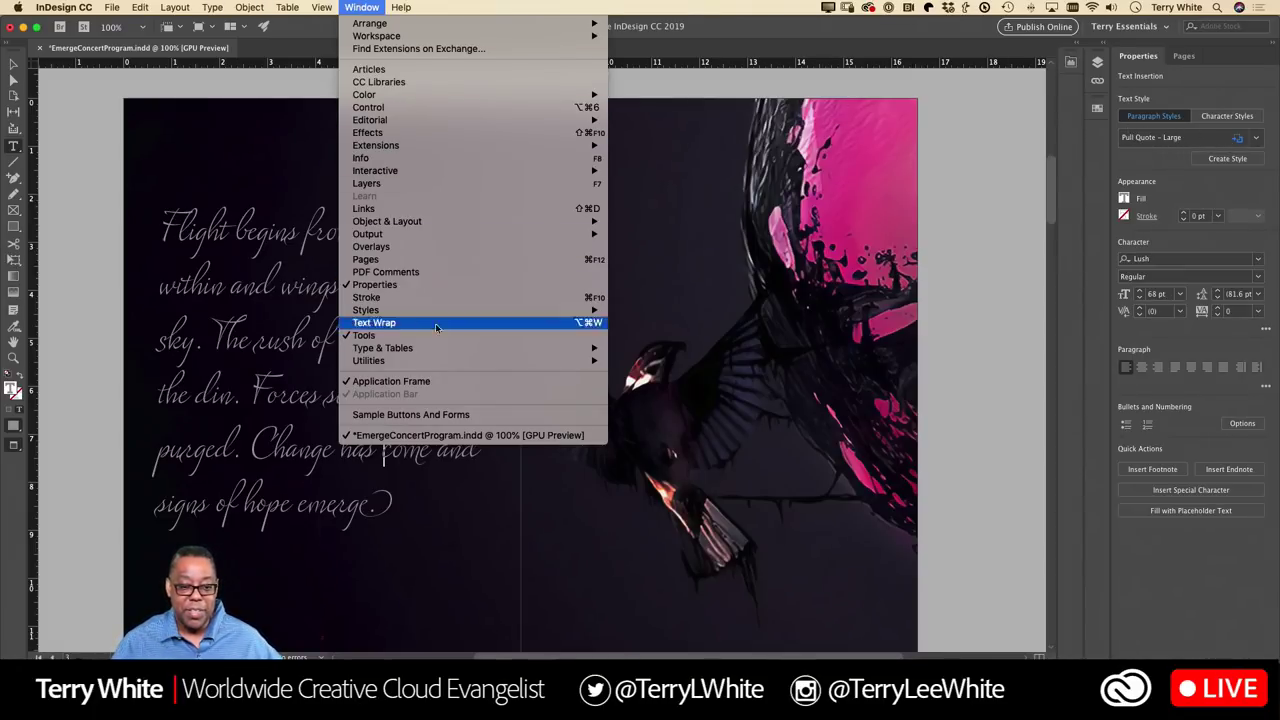
mouse_move(436, 349)
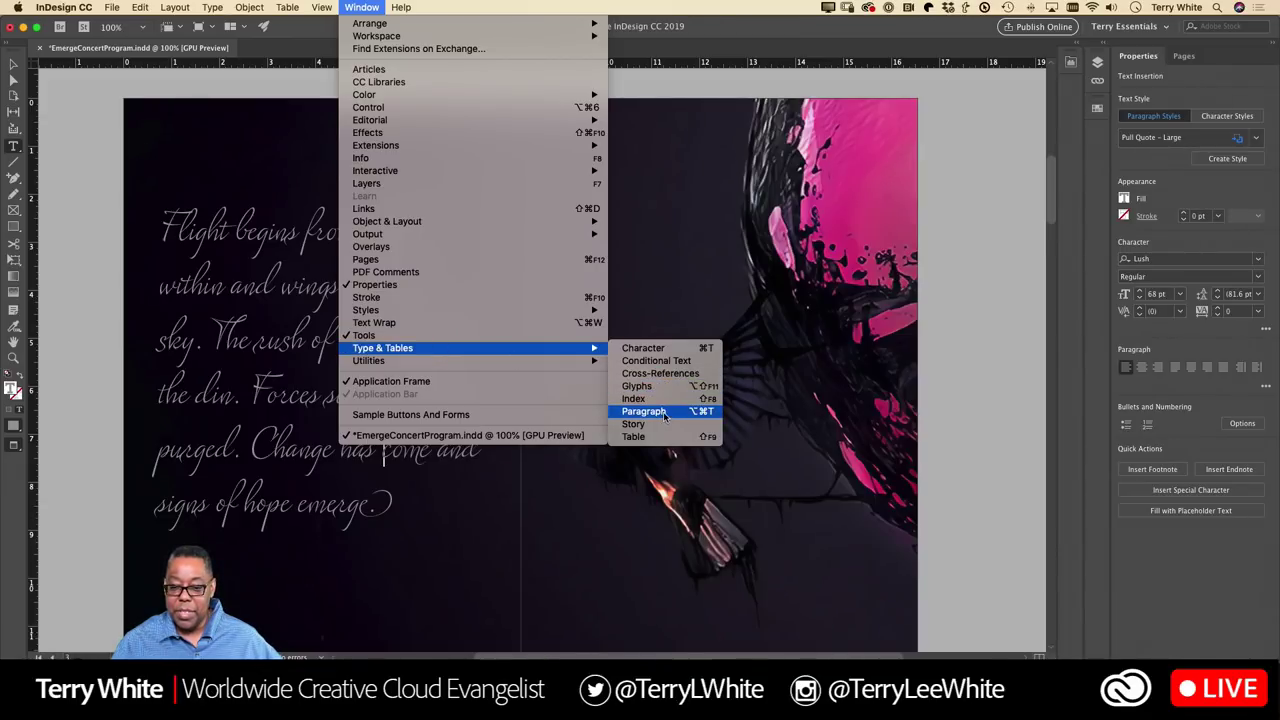
mouse_move(472, 309)
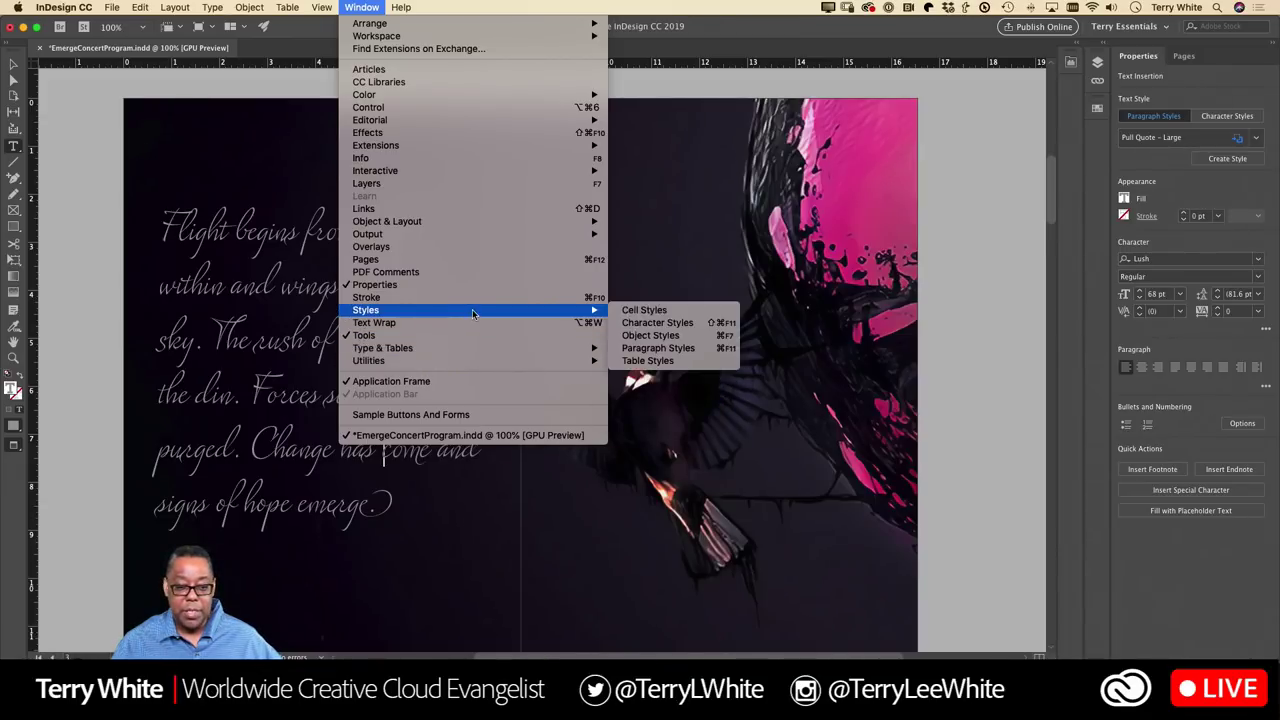
click(658, 348)
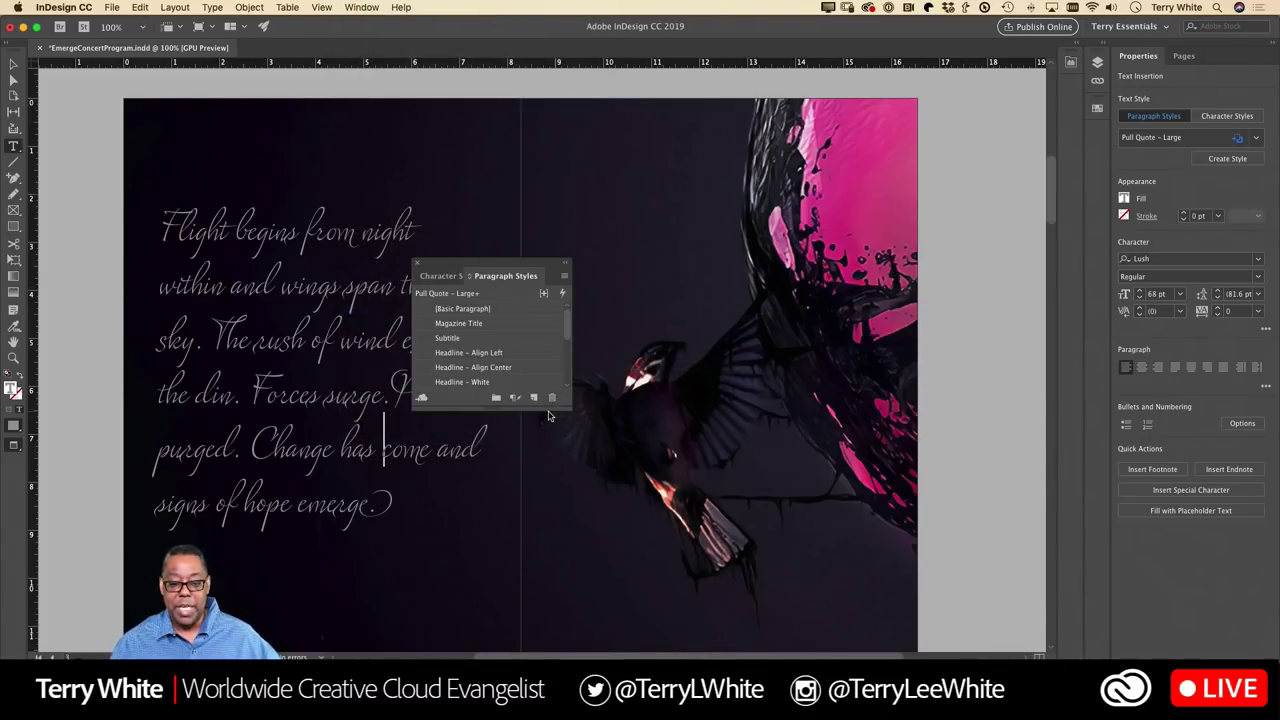
drag(545, 408, 500, 555)
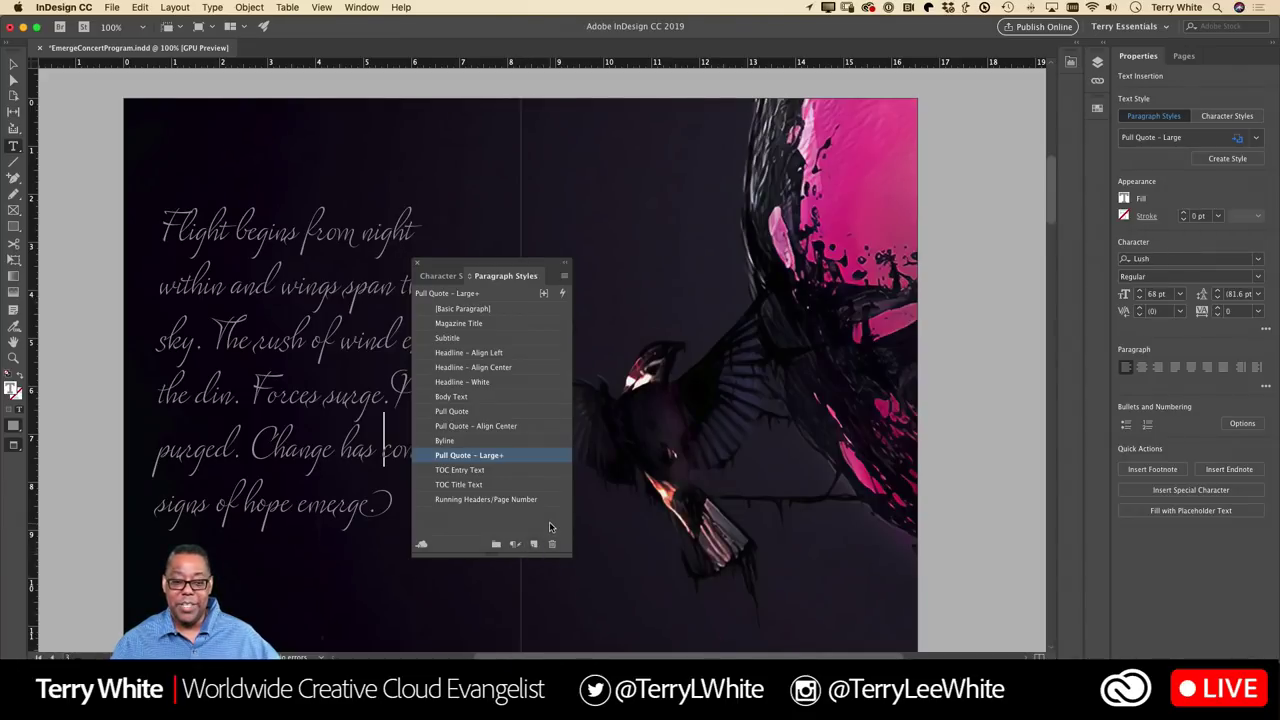
click(565, 276)
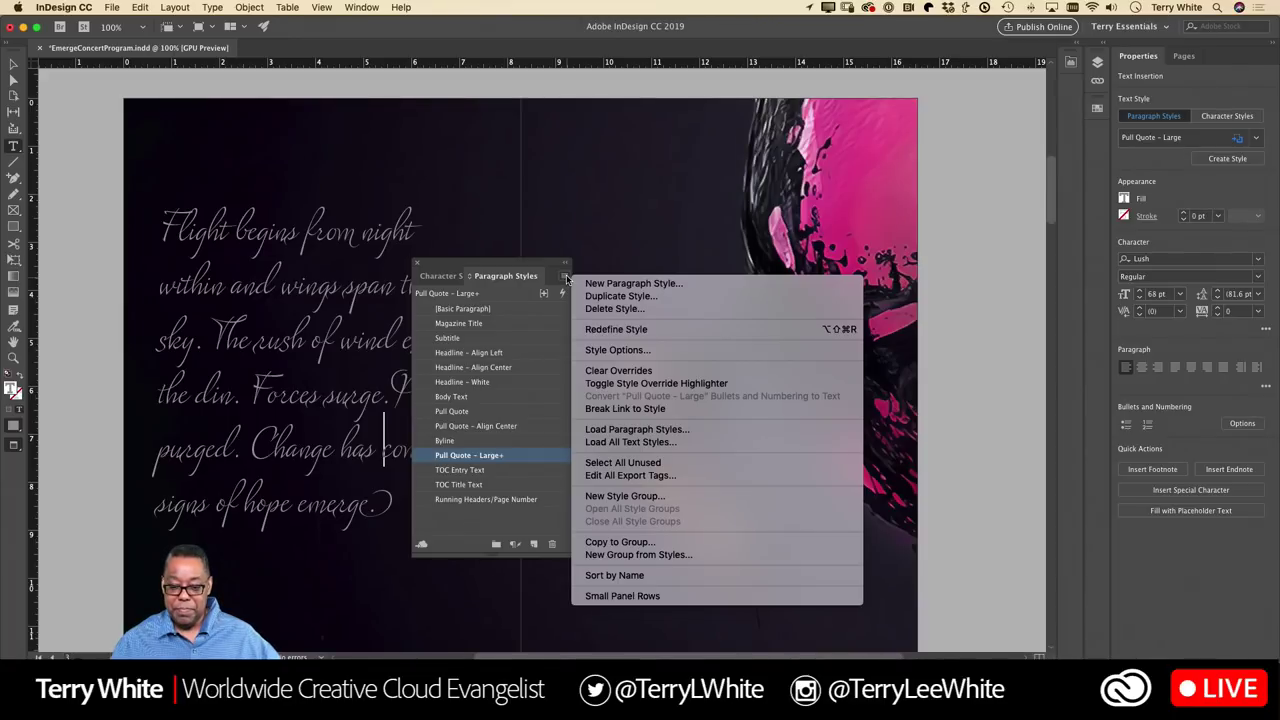
click(662, 466)
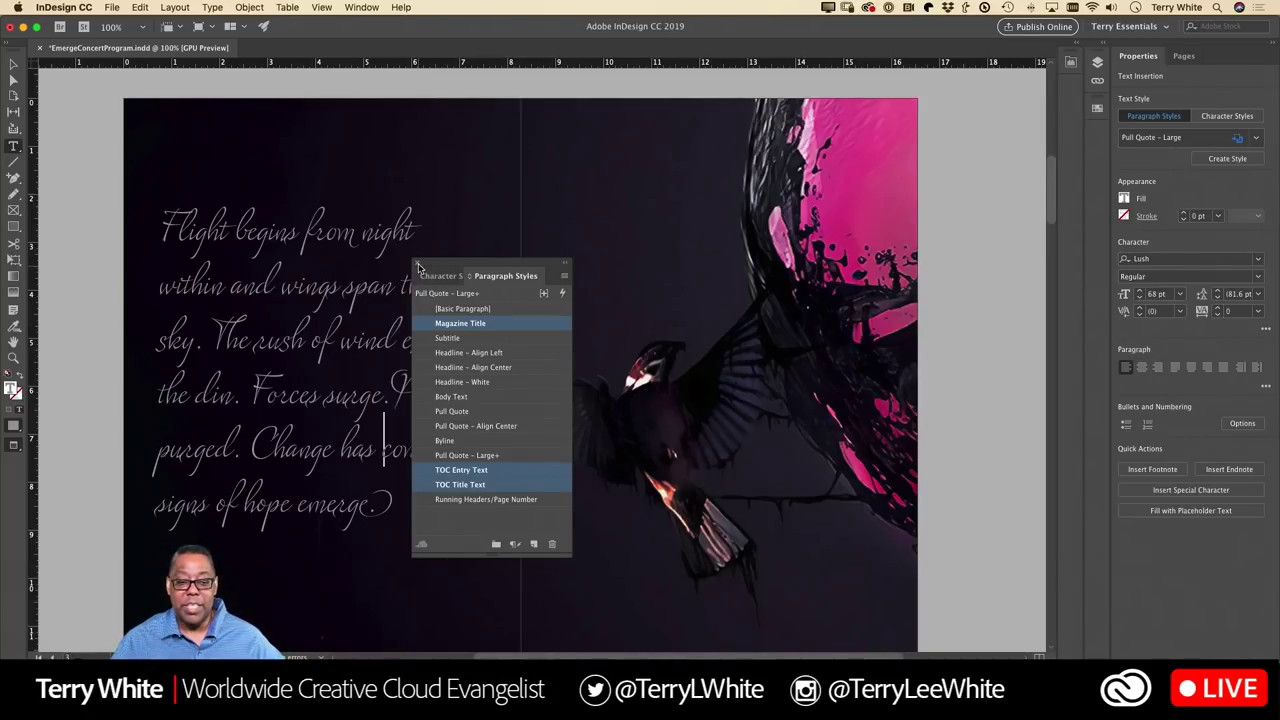
Step: Select all unused character styles and close the styles panel
click(440, 276)
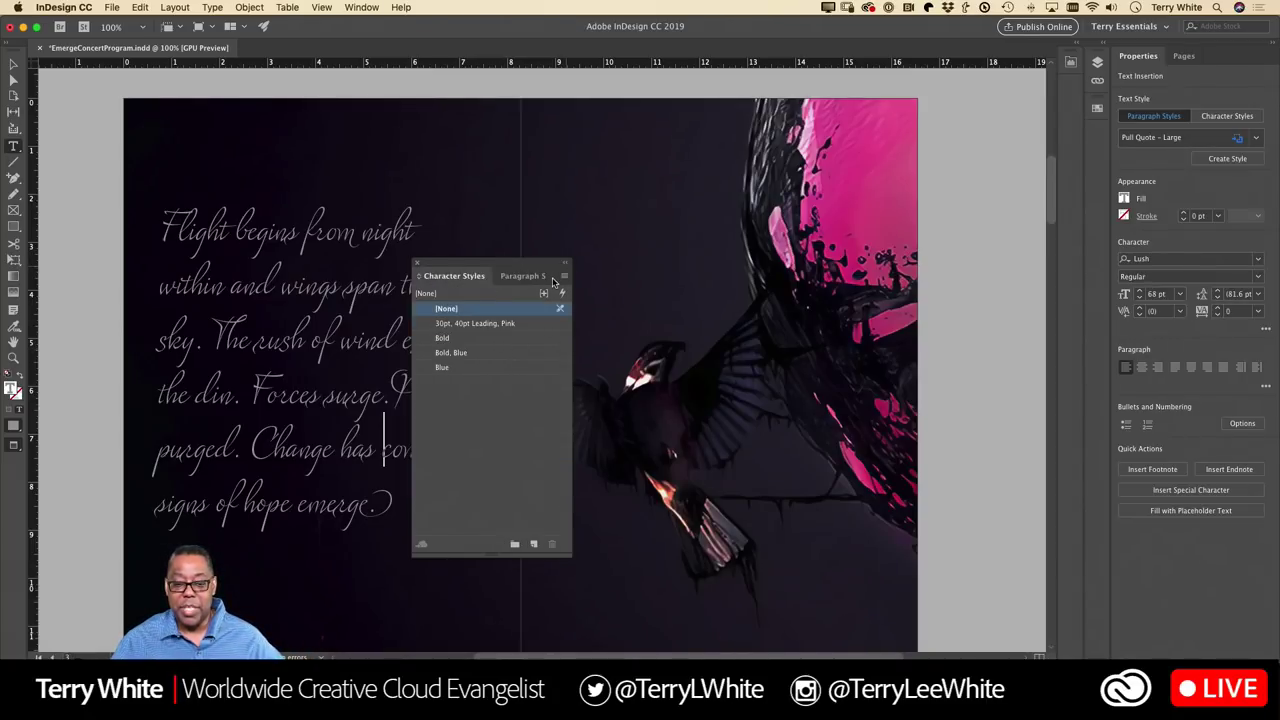
click(565, 277)
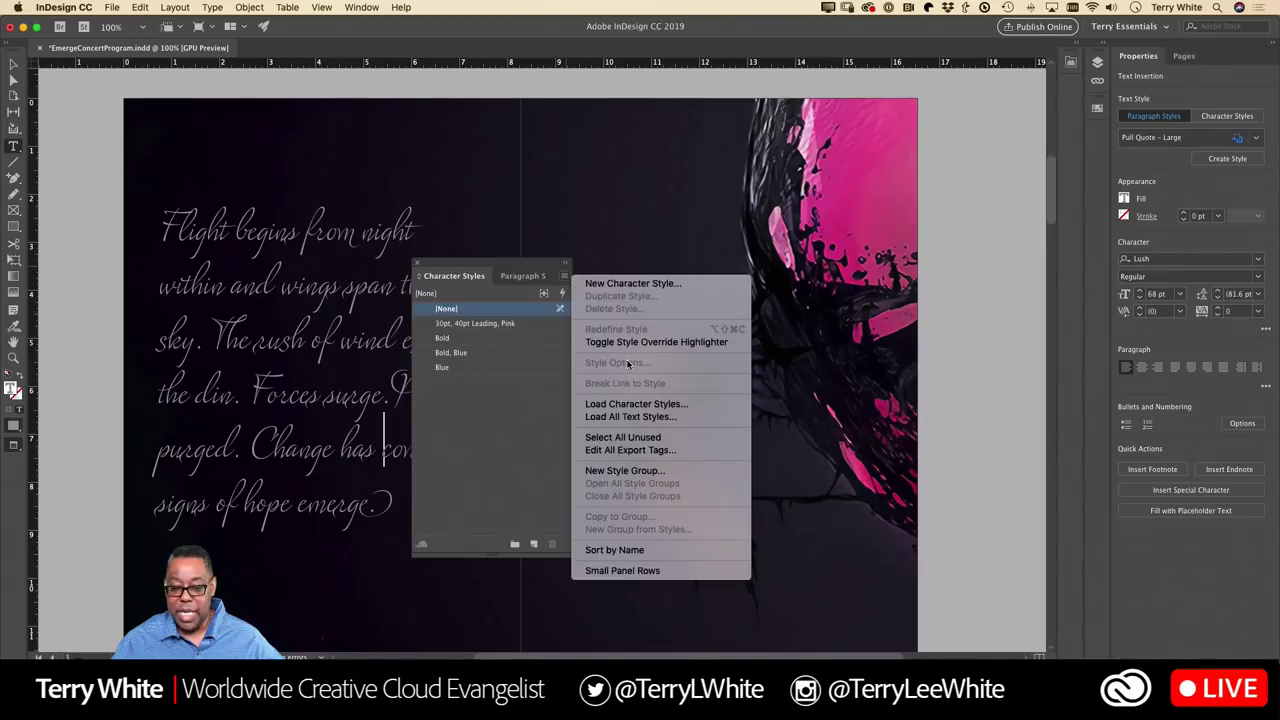
click(638, 437)
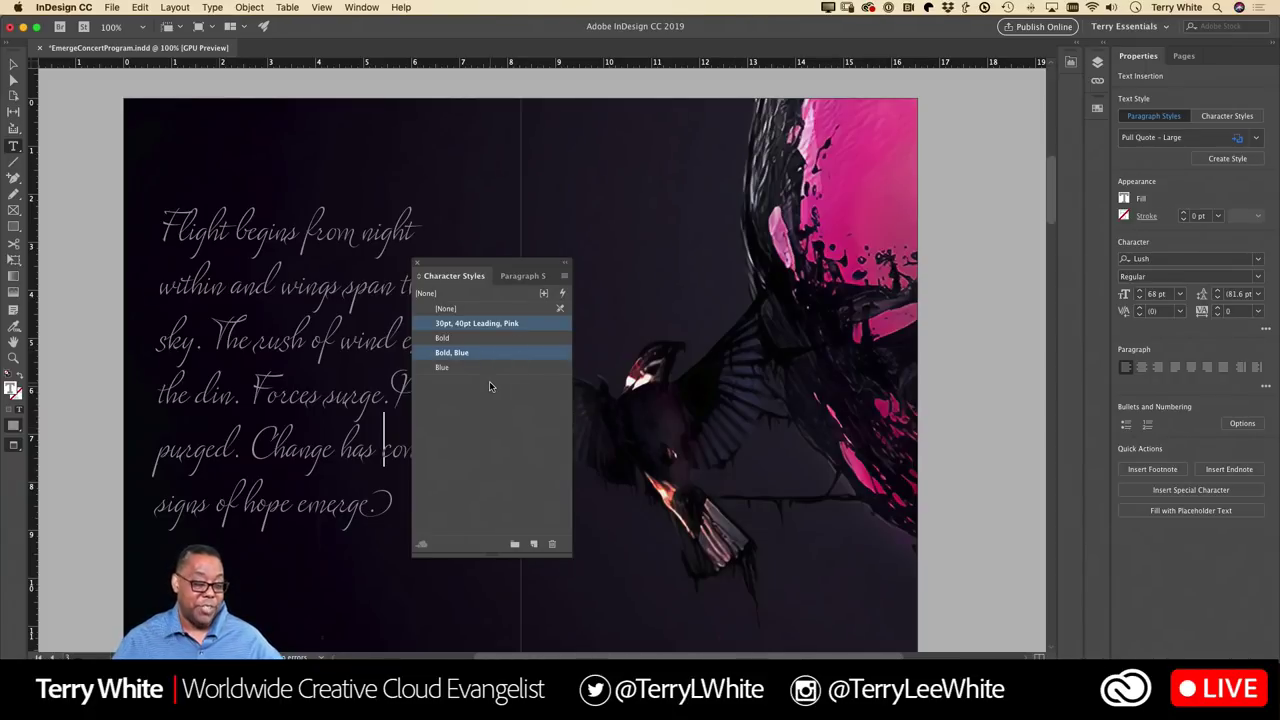
click(419, 263)
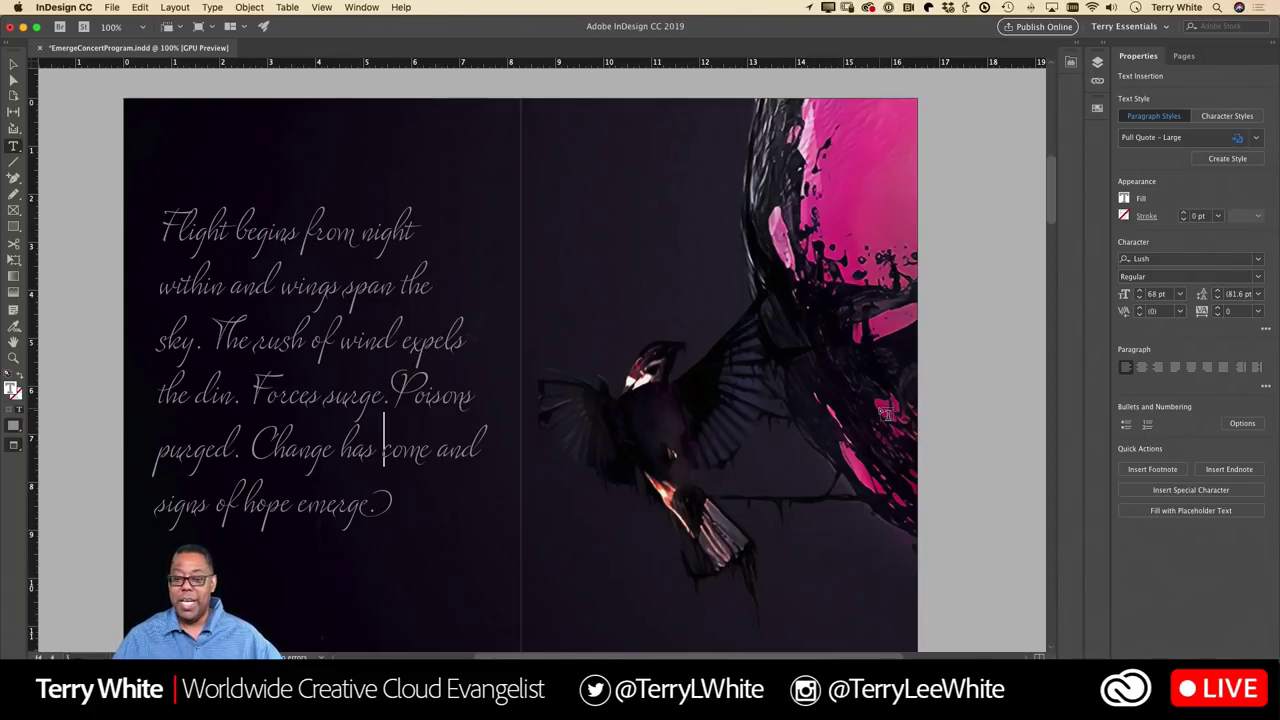
Step: Enlarge the frame of the small stage photo on page 4 to about 8.56 by 7.53 in without scaling the picture
click(13, 66)
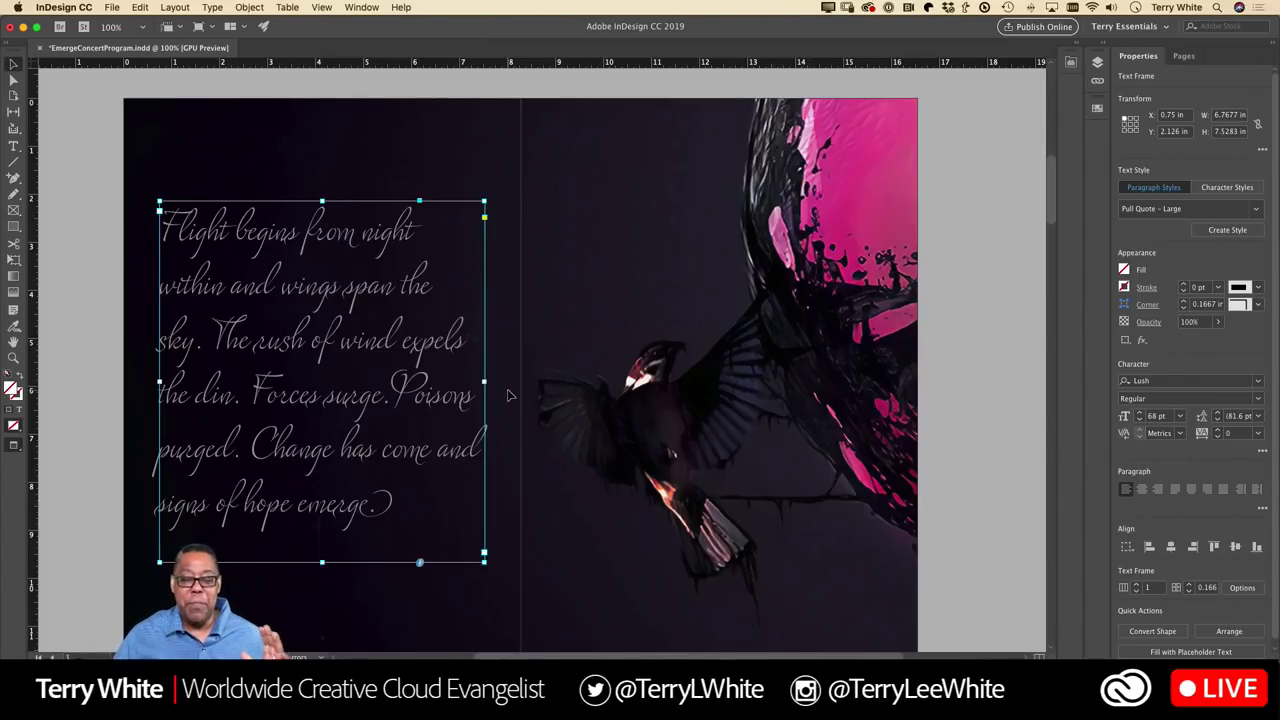
scroll(552, 383, down, 10)
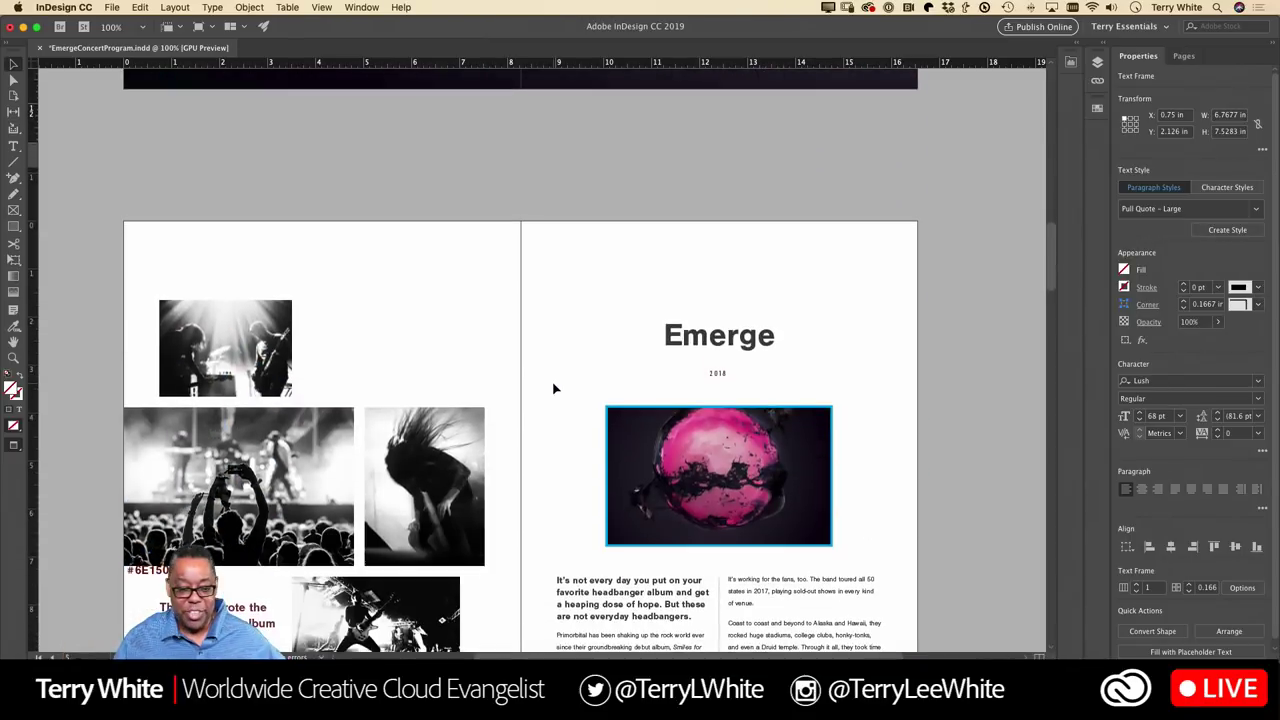
click(268, 370)
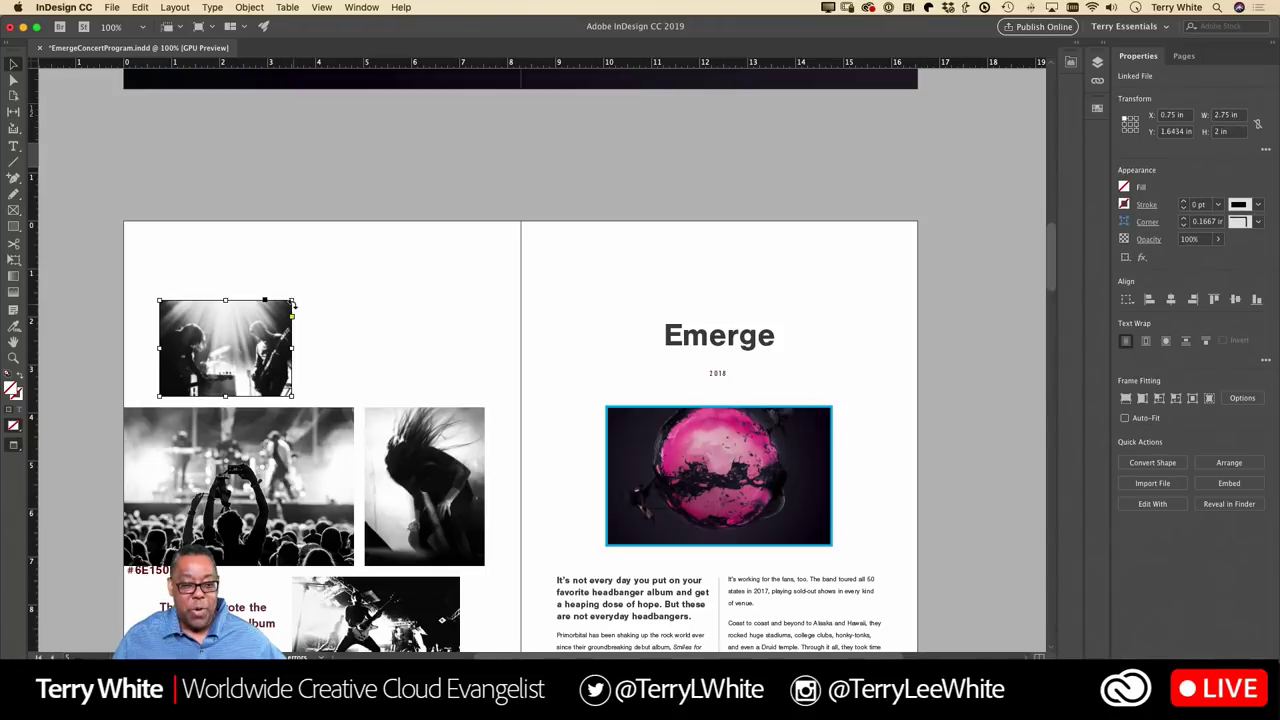
drag(294, 298, 59, 171)
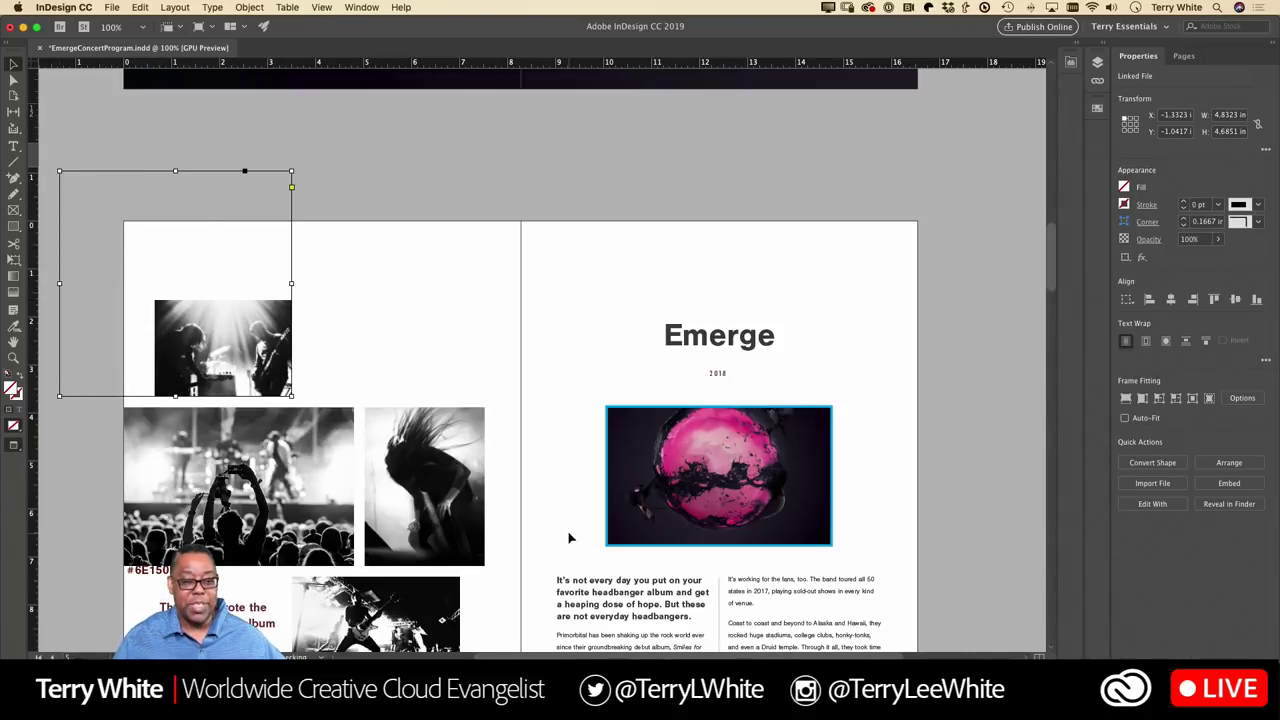
drag(291, 395, 470, 531)
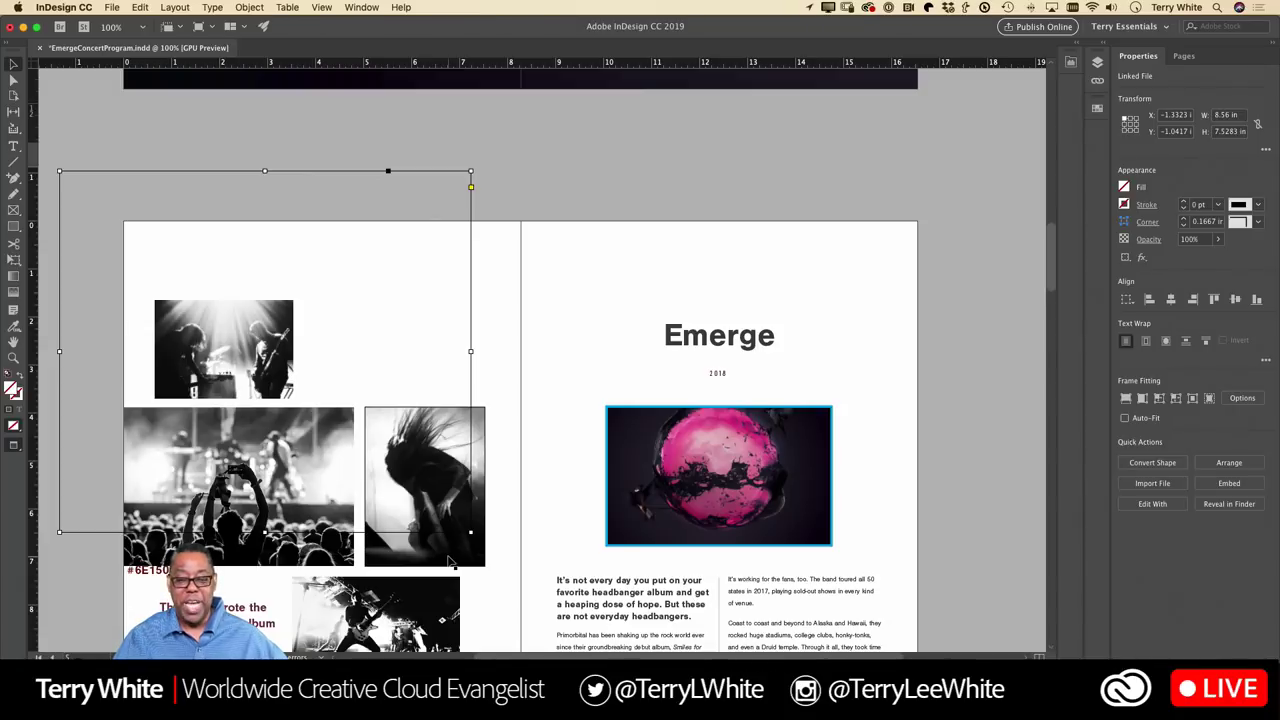
Step: Widen the "Emerge" headline's text frame on both sides to about 12.06 in
click(777, 342)
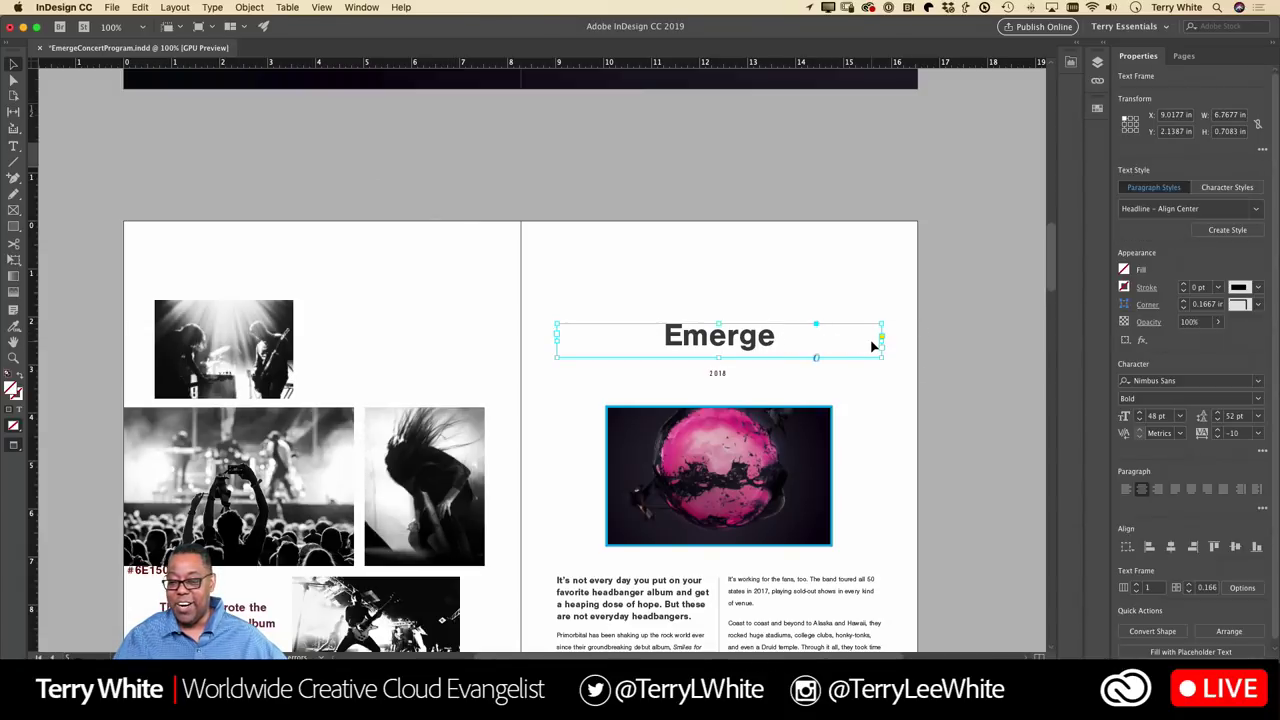
drag(888, 344, 983, 342)
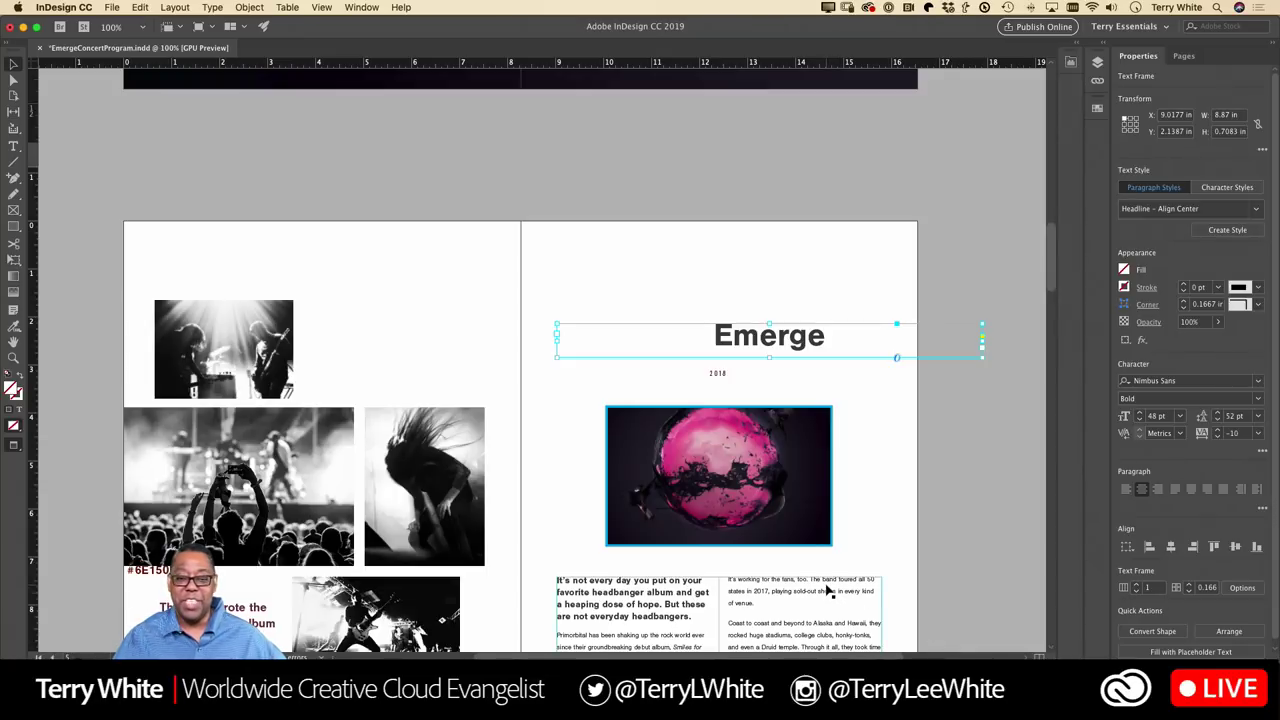
drag(557, 344, 403, 345)
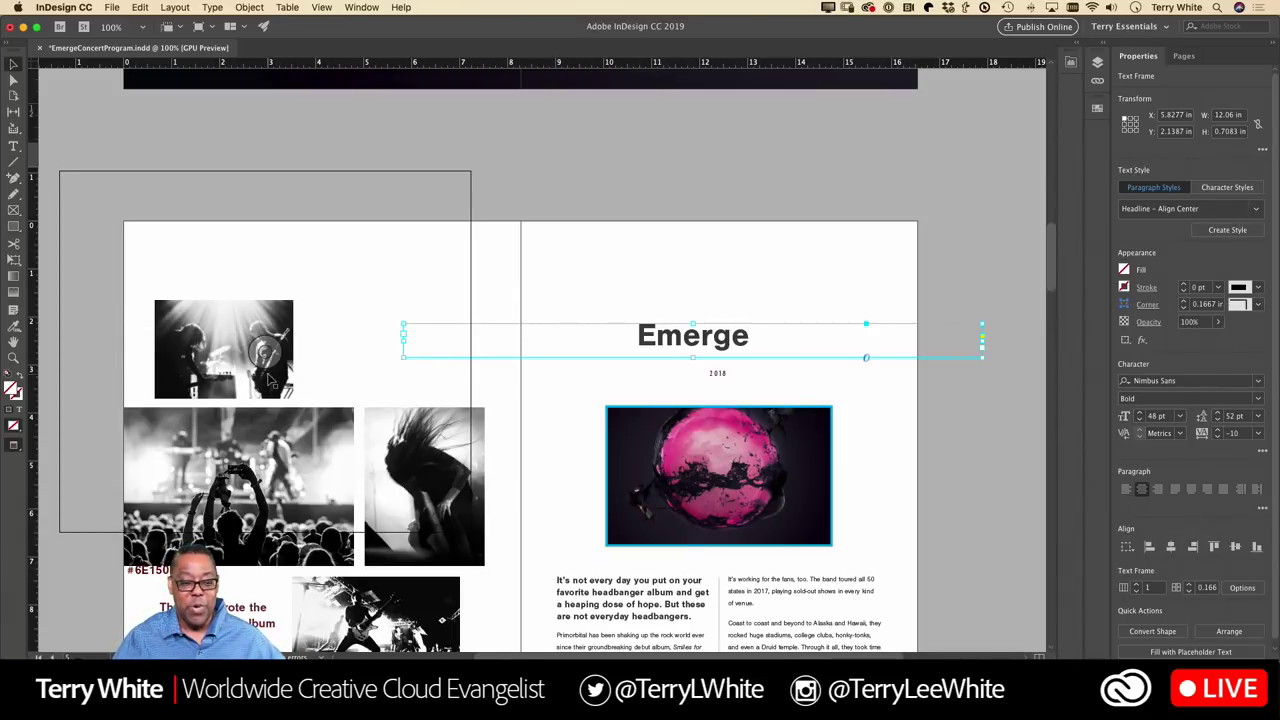
Step: Fit the oversized frames of the small stage photo and the "Emerge" headline to their content
click(265, 352)
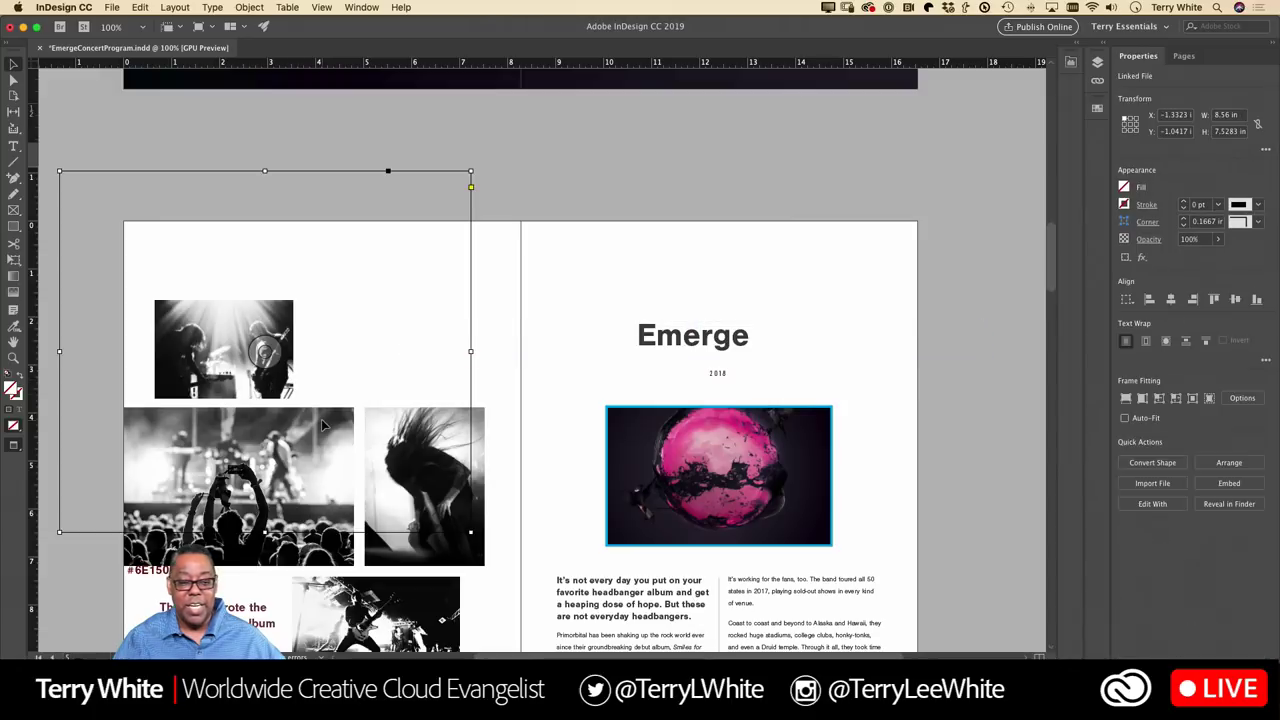
click(1174, 403)
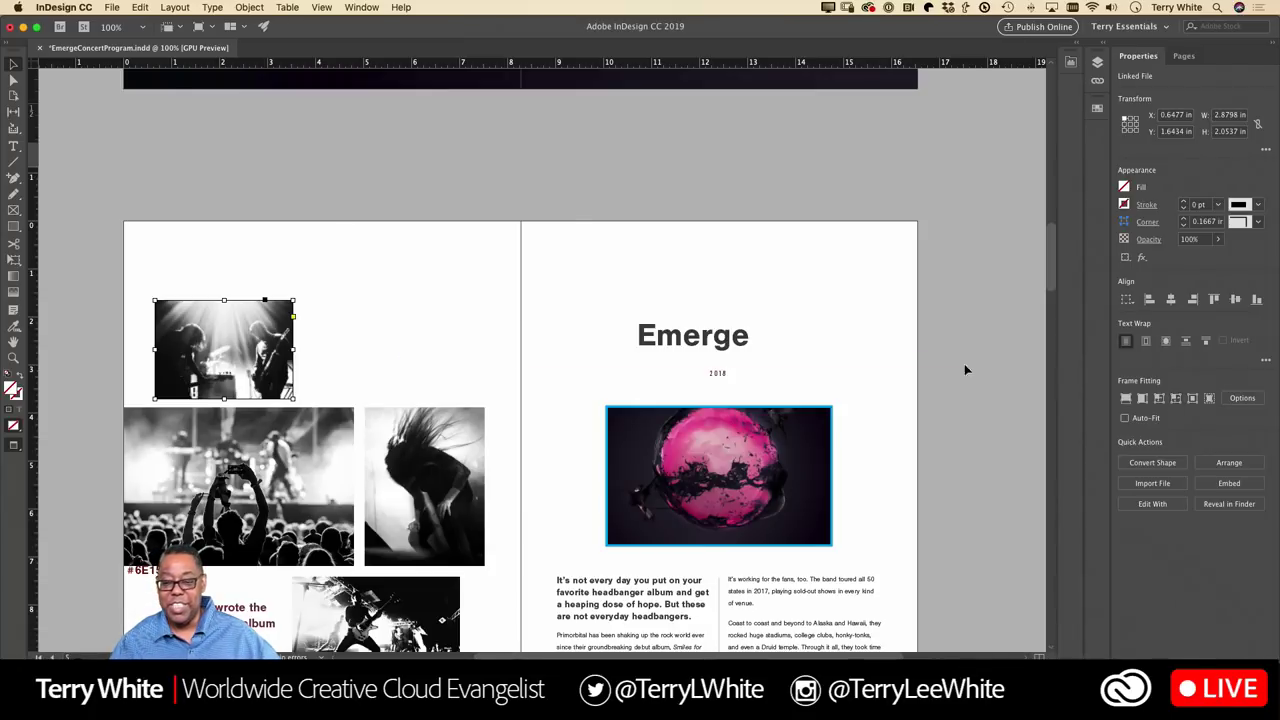
click(769, 339)
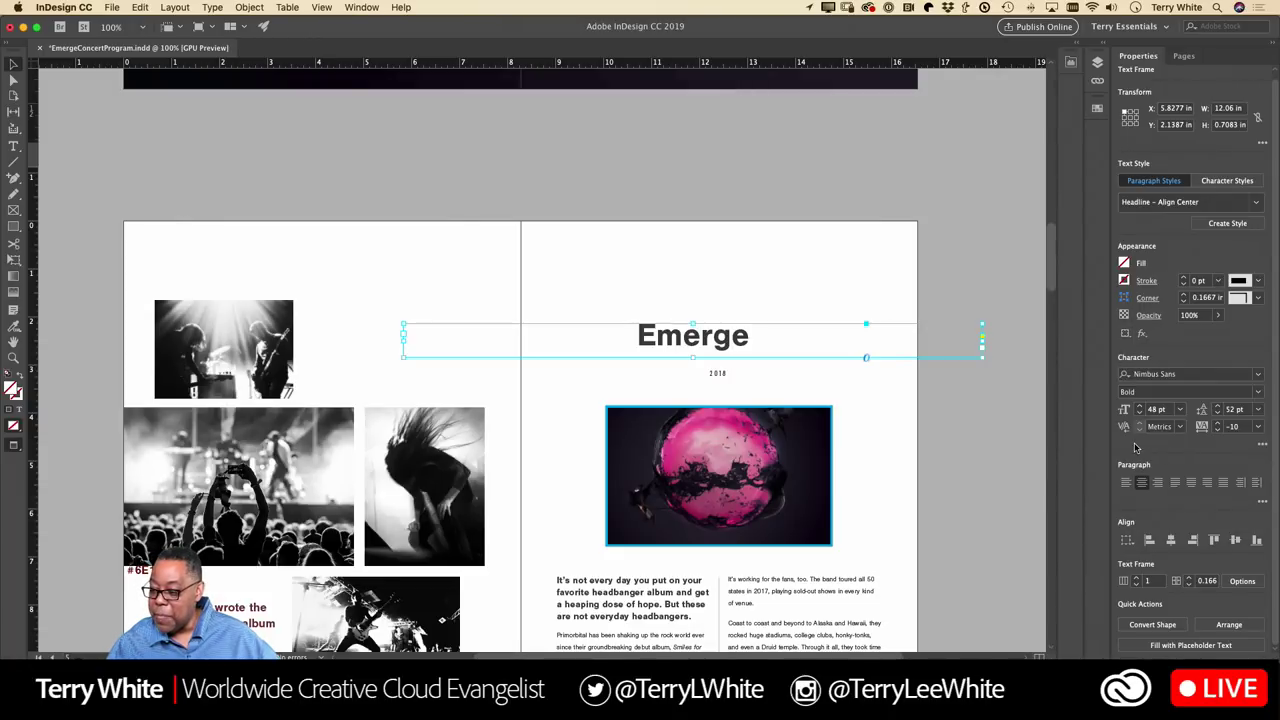
click(250, 7)
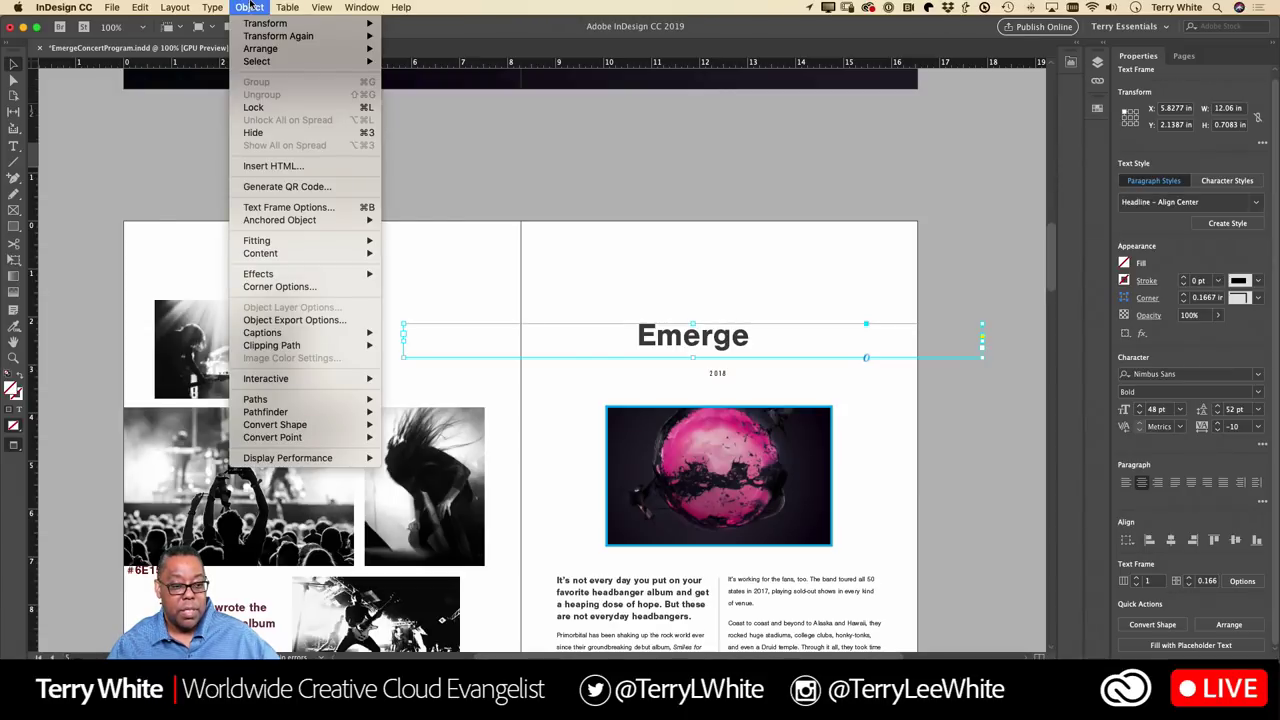
mouse_move(281, 242)
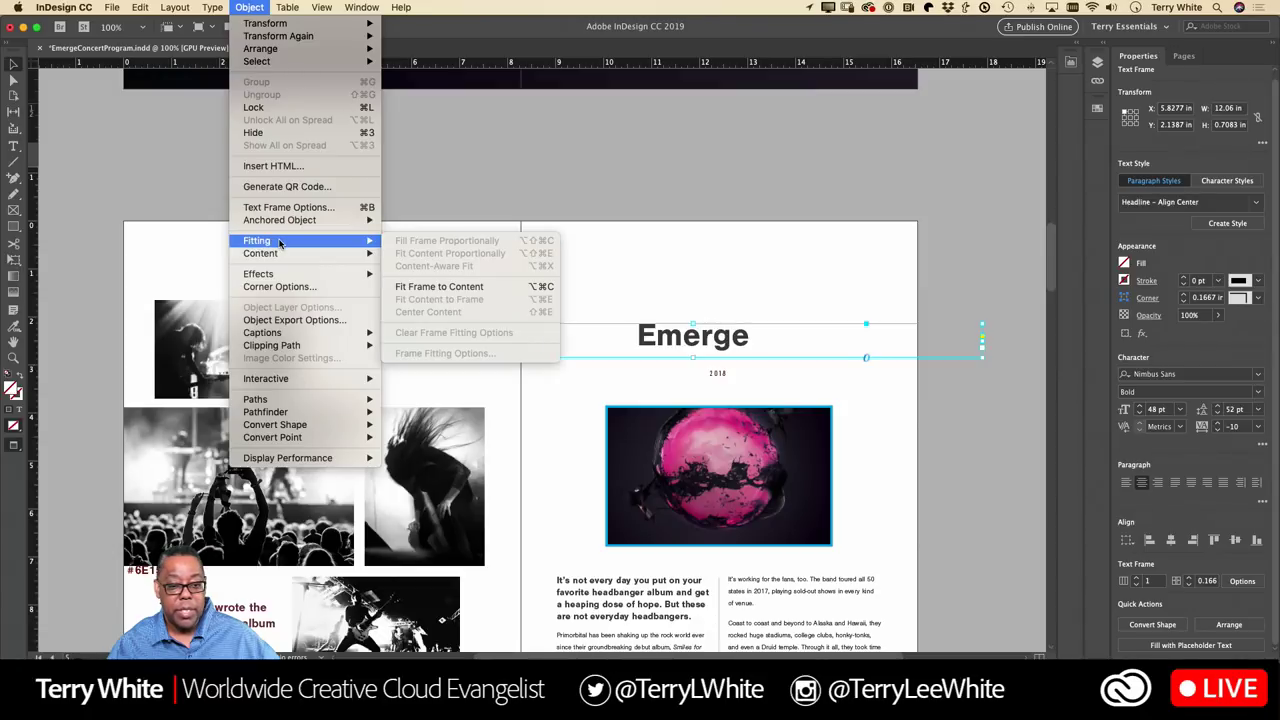
click(466, 288)
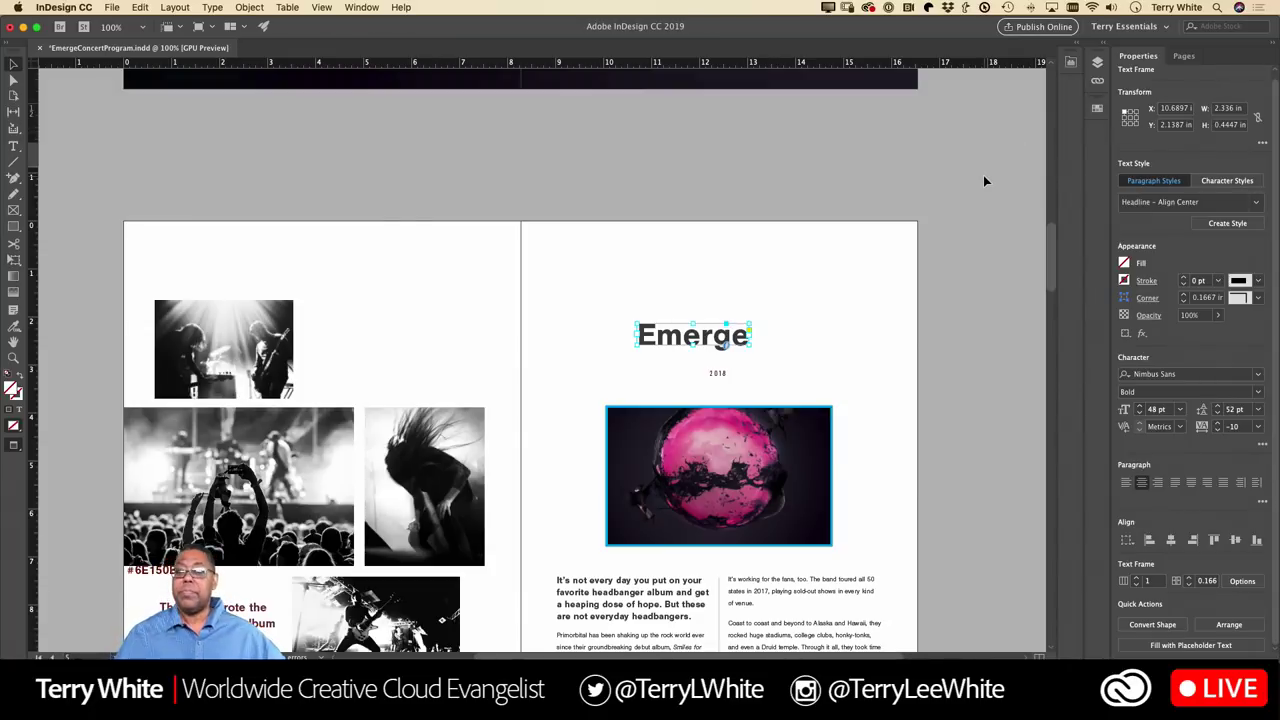
click(859, 263)
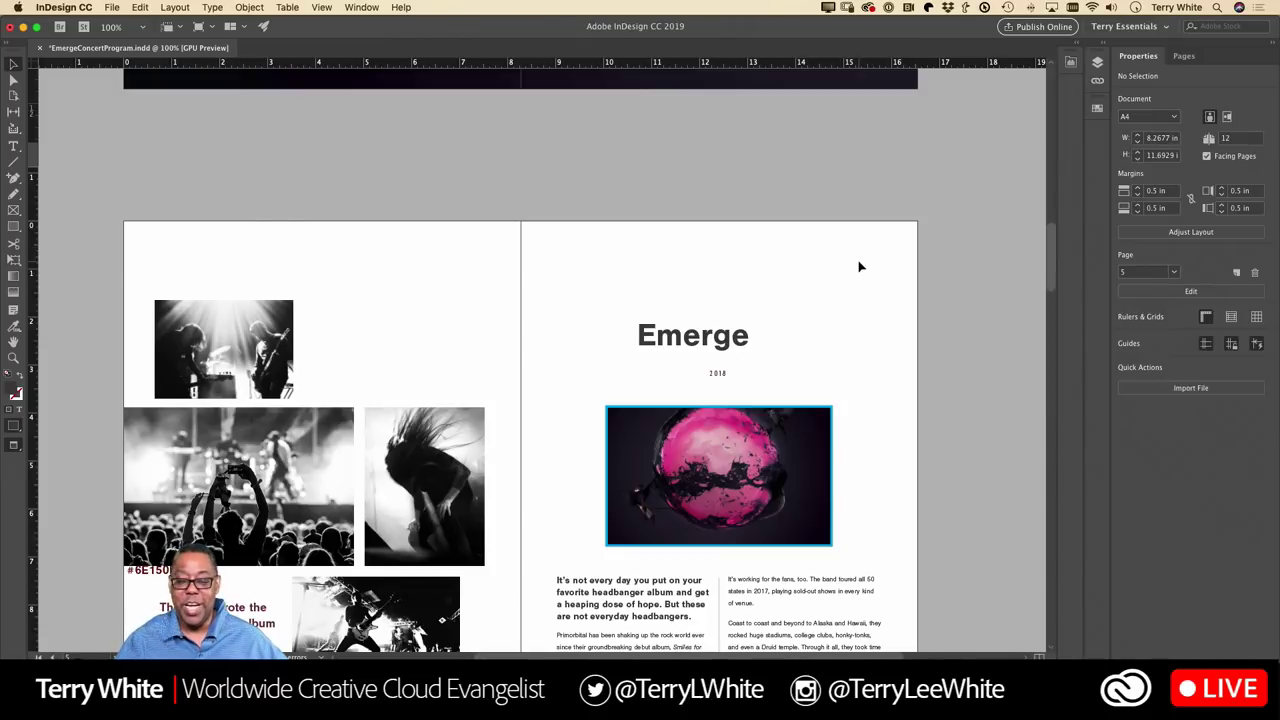
Step: Move the pink sphere image up over the "Emerge" headline and list the objects on the Text layer
drag(673, 510, 661, 396)
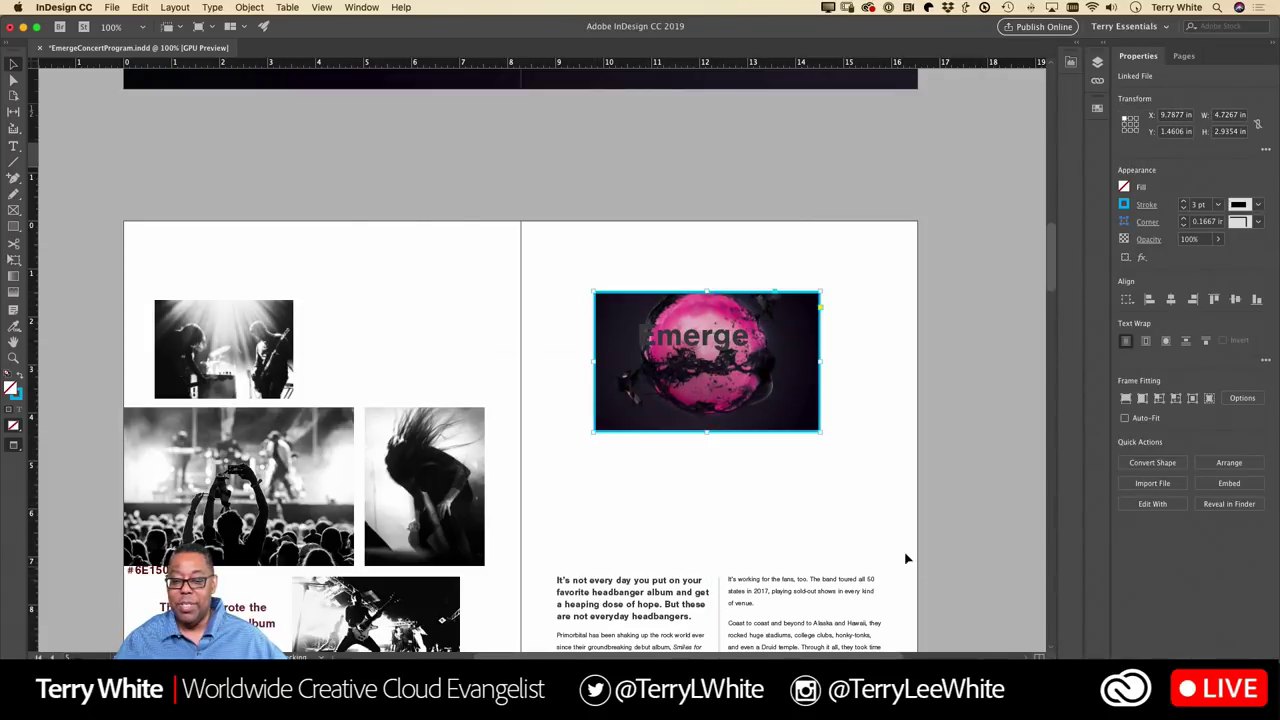
right_click(681, 407)
mouse_move(692, 461)
click(600, 472)
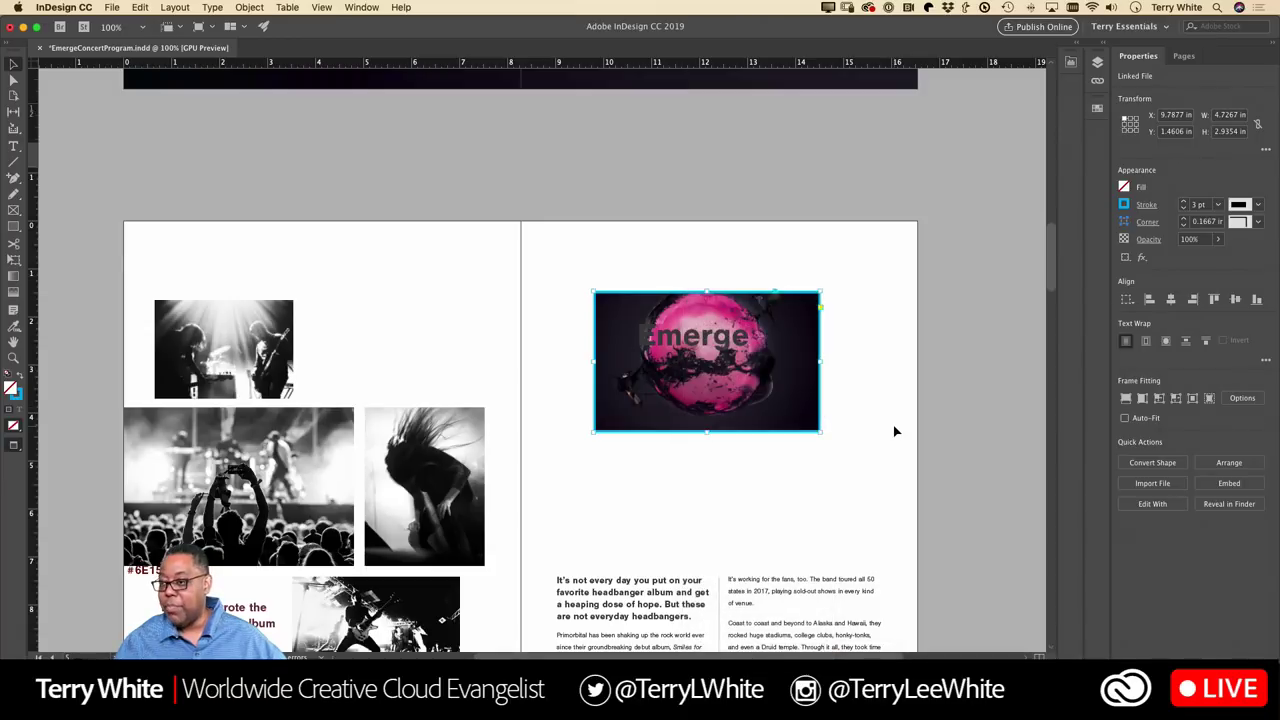
click(1096, 65)
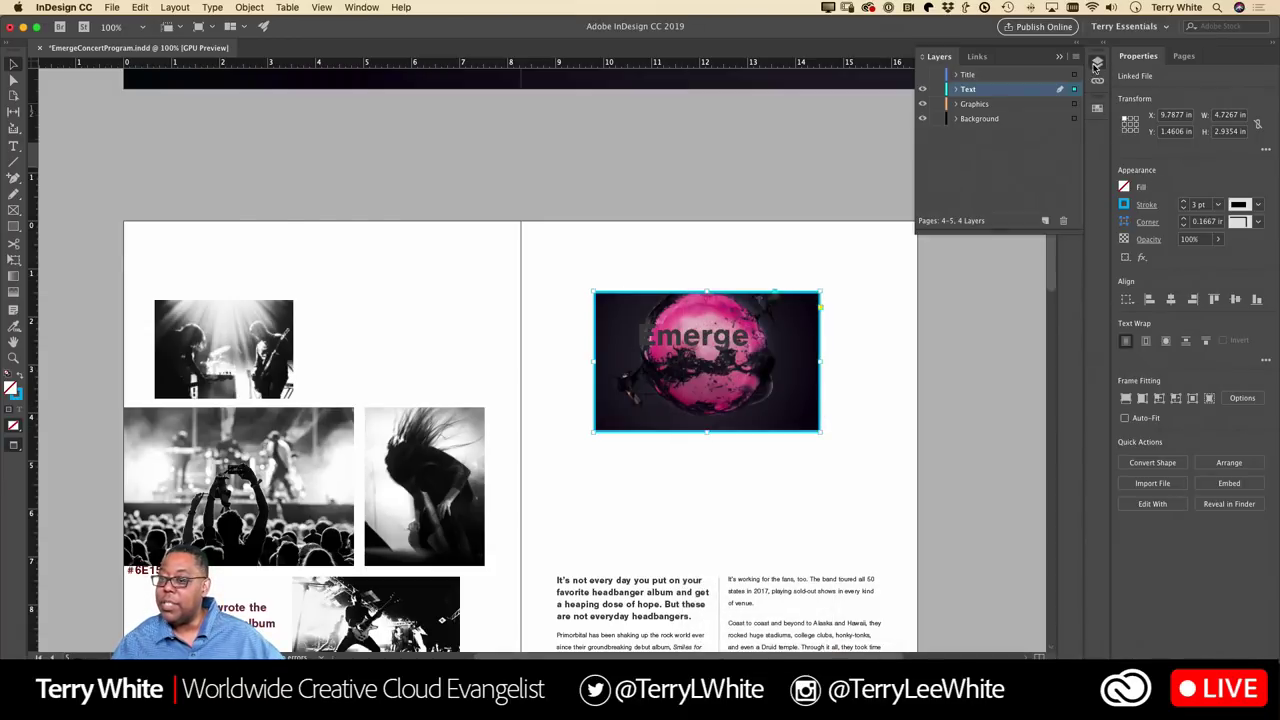
click(955, 90)
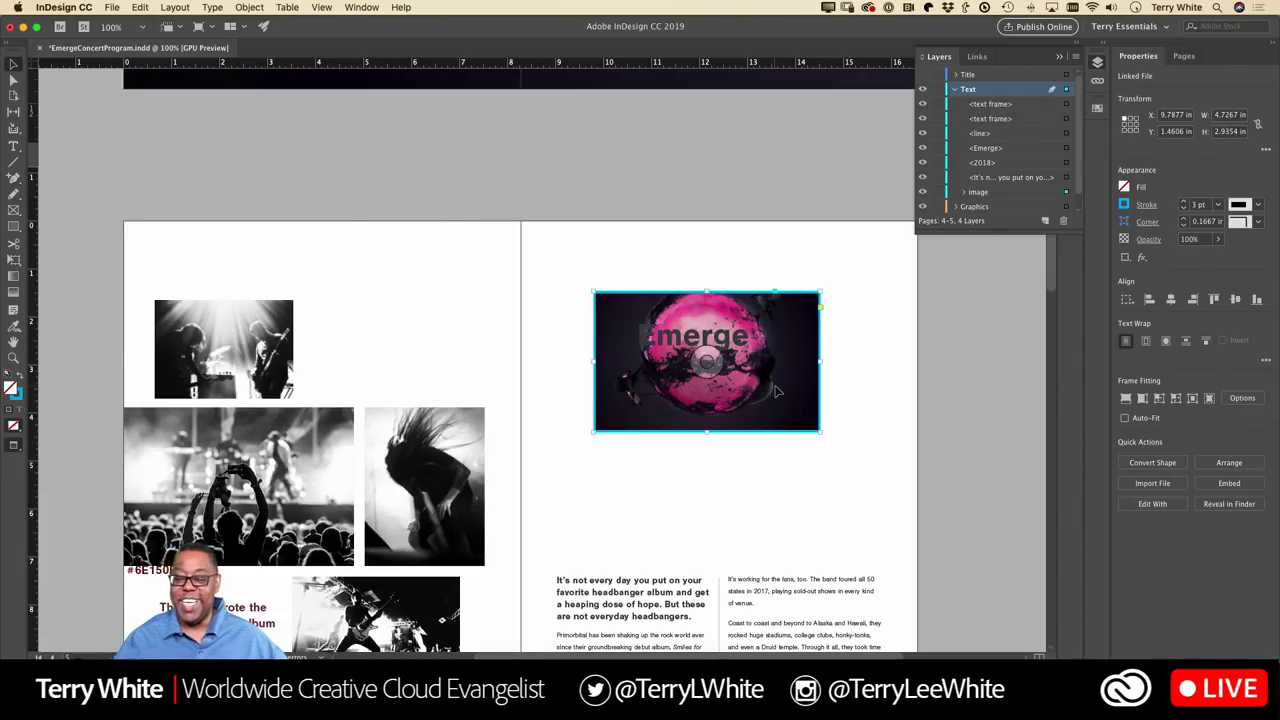
Step: Shift the pink sphere image slightly upward and bring it to the front so it covers the "Emerge" headline
drag(769, 421, 765, 415)
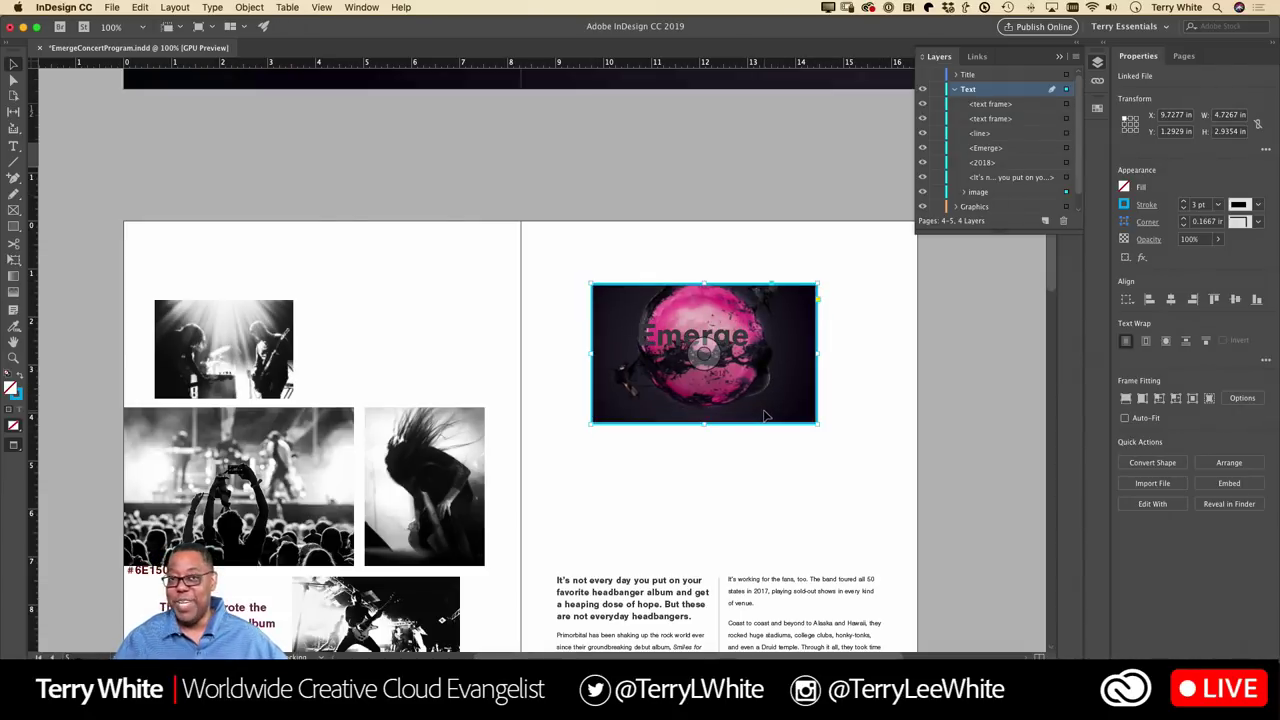
right_click(765, 415)
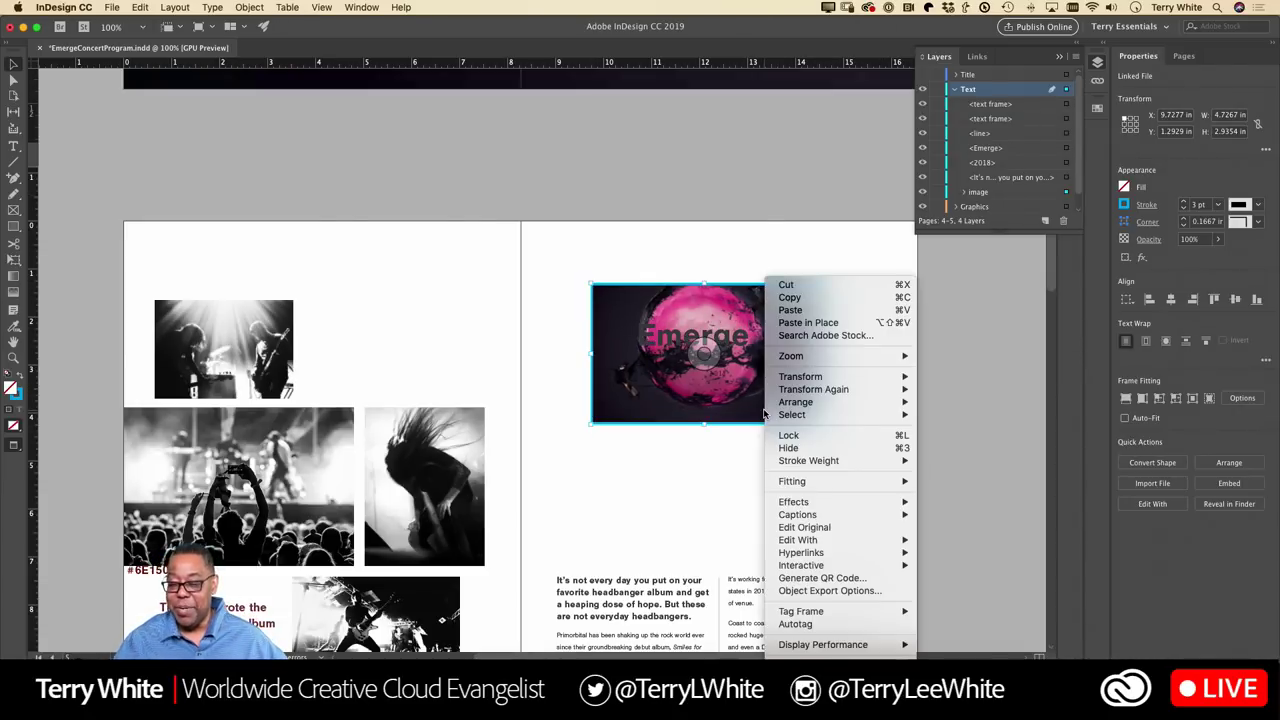
mouse_move(810, 404)
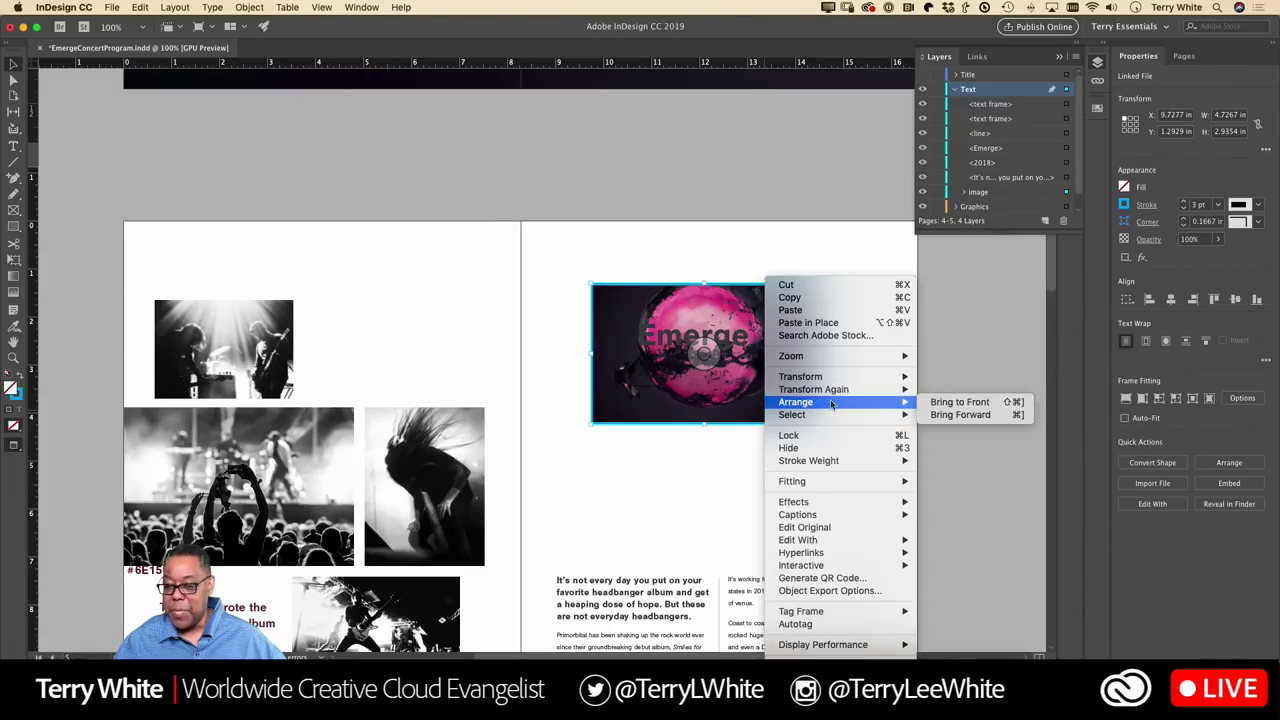
click(938, 404)
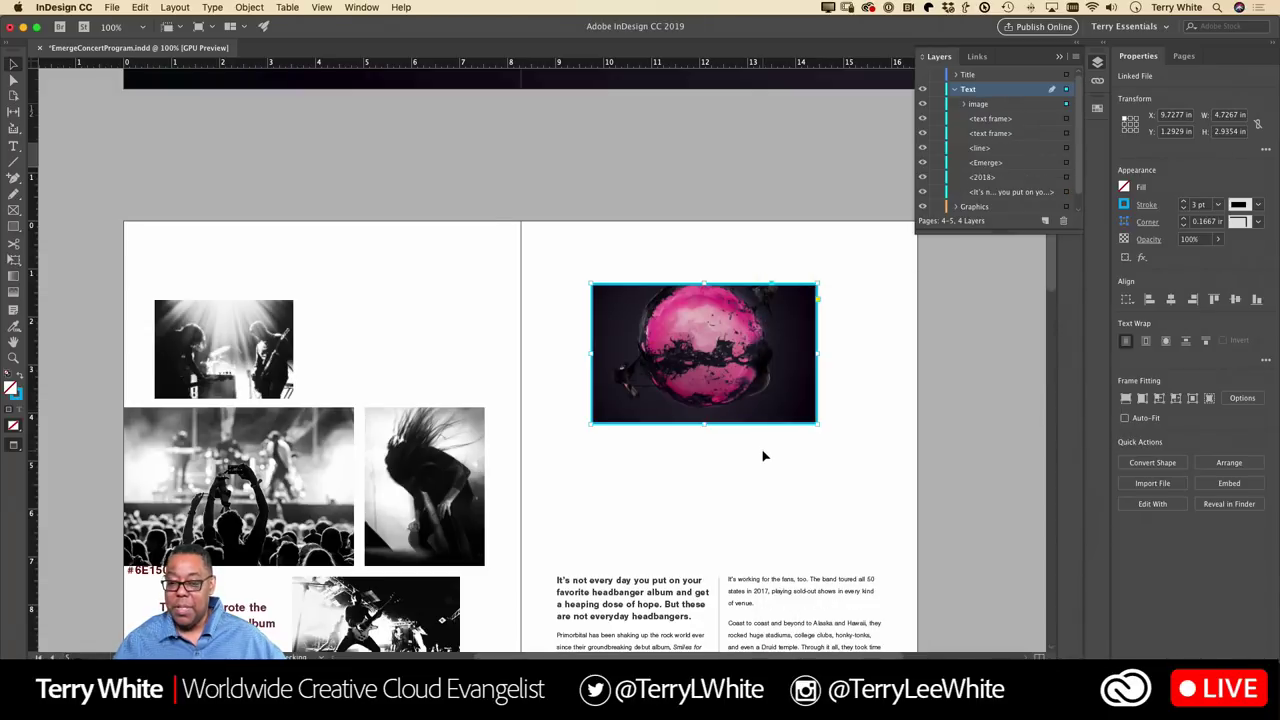
click(894, 435)
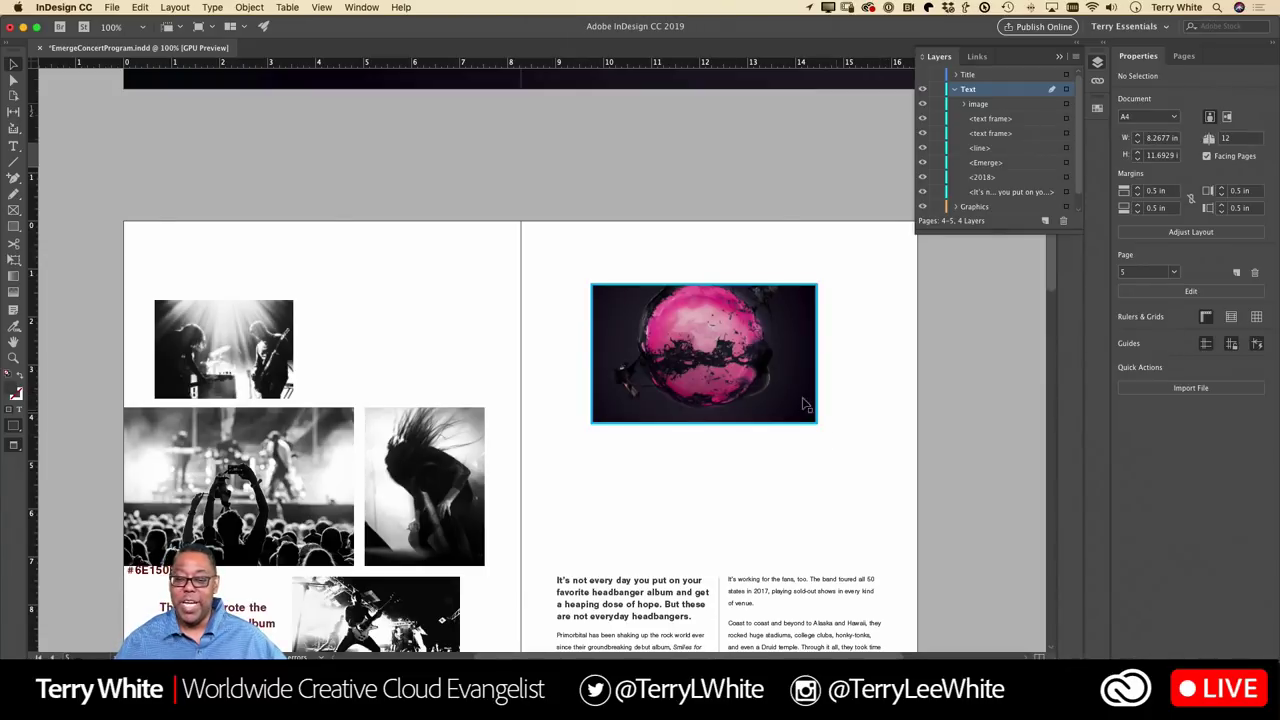
Step: Reposition the pink sphere image slightly over the headline and select the "Emerge" text frame hidden beneath it
click(737, 364)
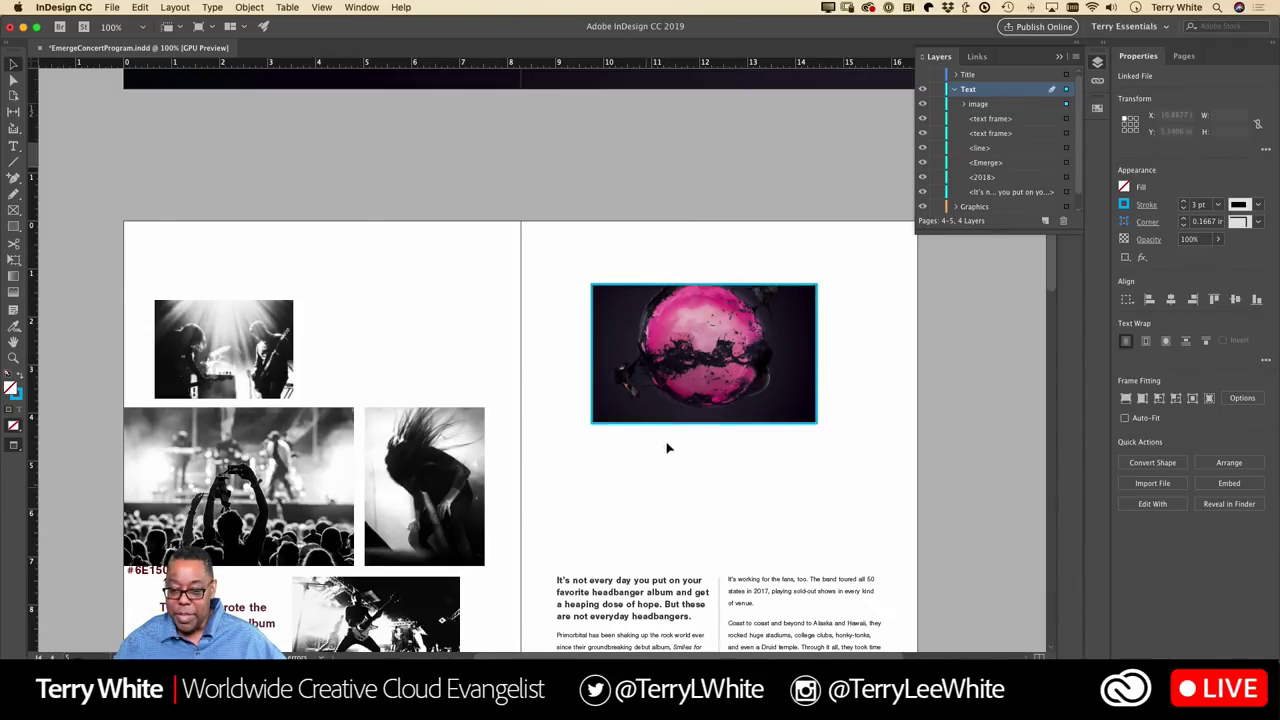
key(super+shift+a)
click(666, 366)
mouse_move(668, 368)
mouse_down()
mouse_move(672, 432)
mouse_move(670, 344)
mouse_up()
drag(661, 394, 663, 344)
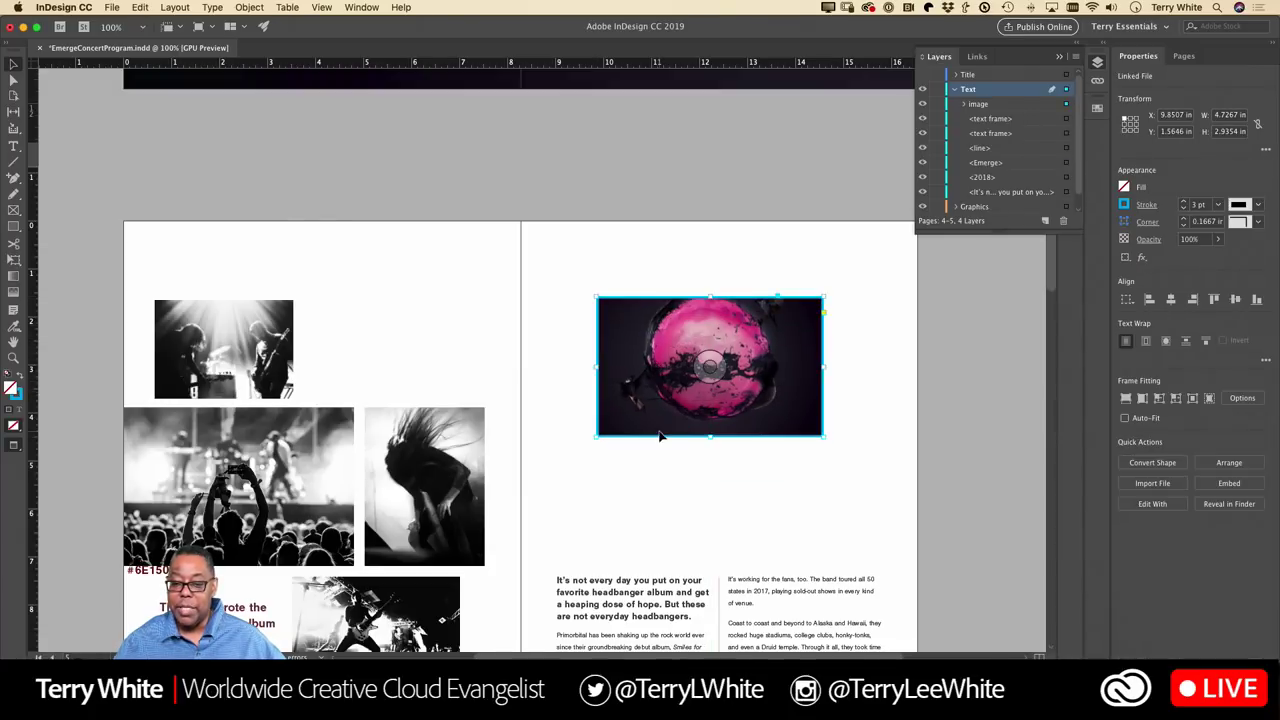
click(661, 340)
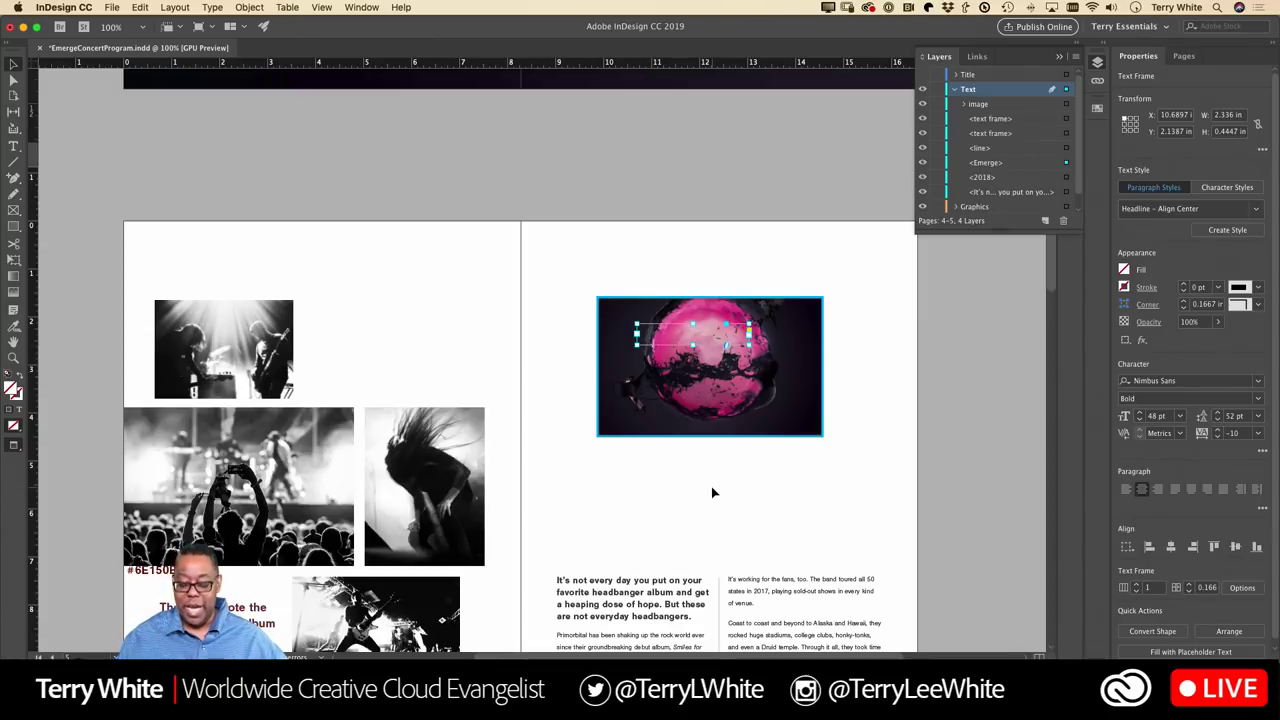
Step: Nudge the hidden "Emerge" headline left until it sticks out past the image's edge, at about X 9.68 in
key(Left)
key(Left)
key(Left)
key(Left)
key(Left)
key(Left)
key(Left)
key(Left)
key(Left)
key(Left)
key(Left)
key(Left)
key(Left)
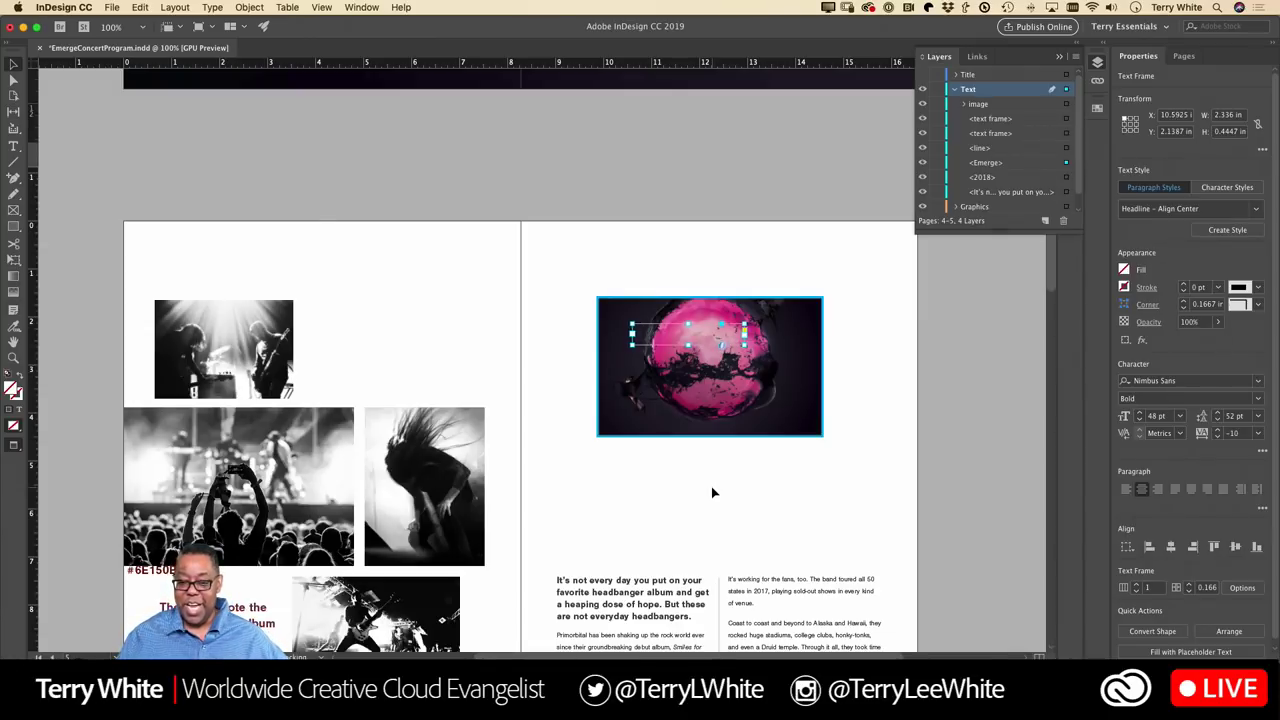
key(Left)
key(Left)
key(Left)
key(Left)
key(Left)
key(Left)
key(Left)
key(Left)
key(Left)
key(Left)
key(Left)
key(Left)
key(Left)
key(Left)
key(Left)
key(Left)
key(Left)
key(Left)
key(Left)
key(Left)
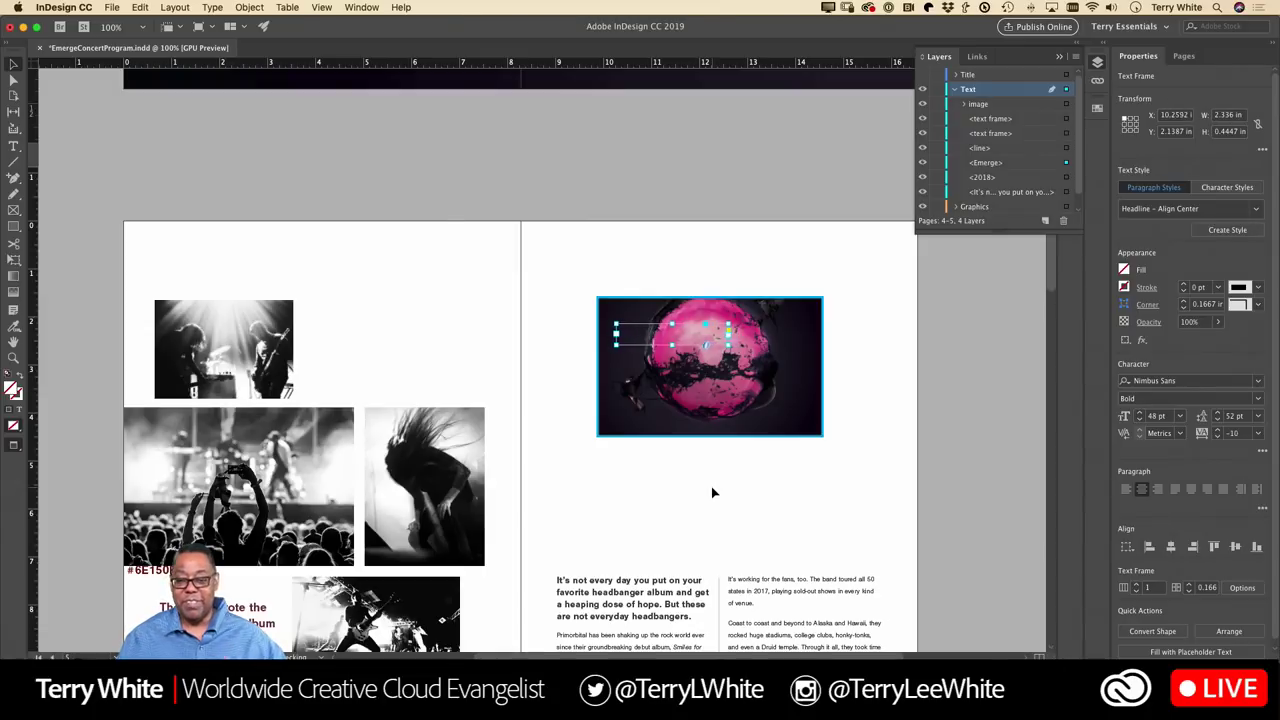
key(Left)
key(Left)
key(Left)
key(Left)
key(Left)
key(Left)
key(Left)
key(Left)
key(Left)
key(Left)
key(Left)
key(Left)
key(Left)
key(Left)
key(Left)
key(Left)
key(Left)
key(Left)
key(Left)
key(Left)
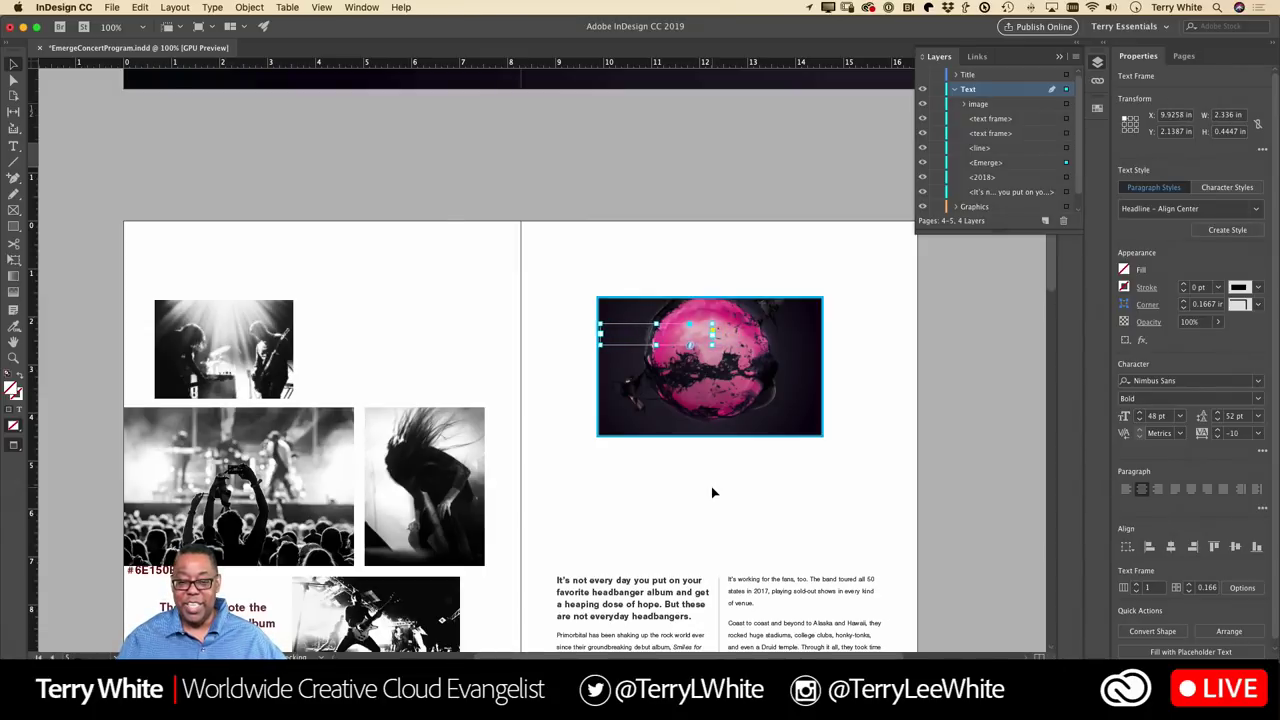
key(Left)
key(Left)
key(Left)
key(Left)
key(Left)
key(Left)
key(Left)
key(Left)
key(Left)
key(Left)
key(Left)
key(Left)
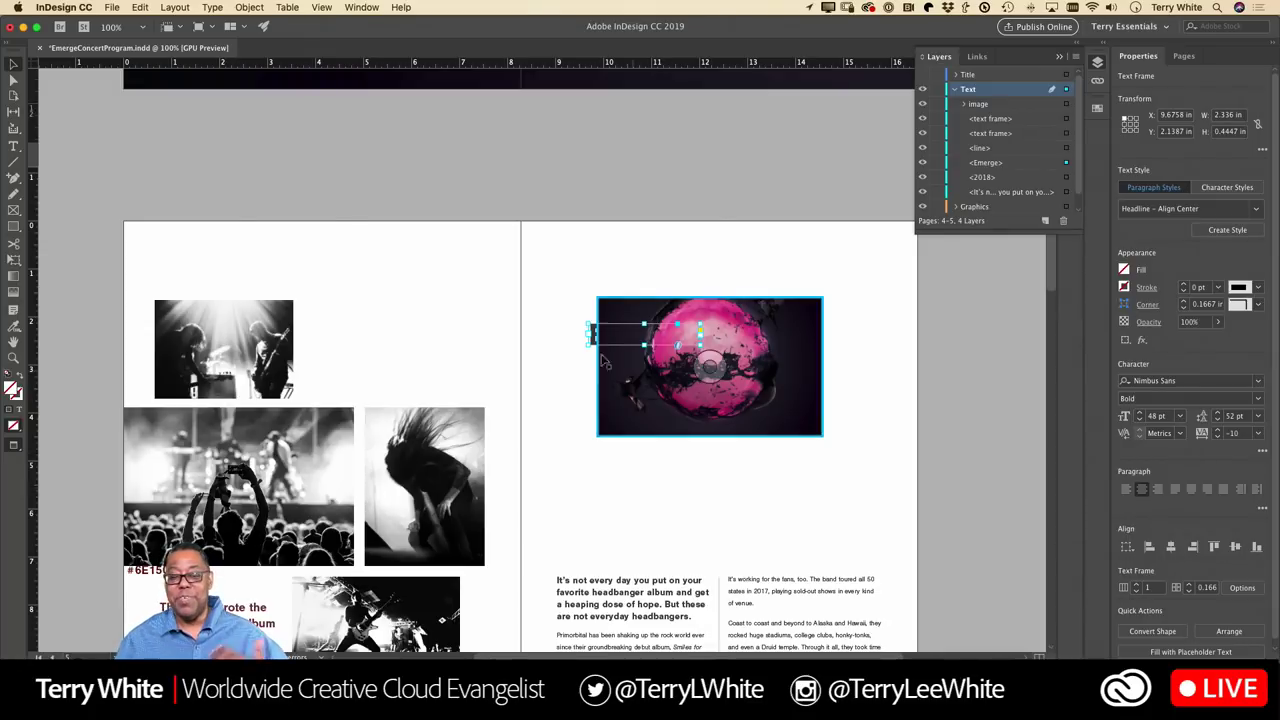
Step: Move the headline back behind the image's middle and scale frame and text together to about 5.37 in wide
drag(593, 340, 648, 354)
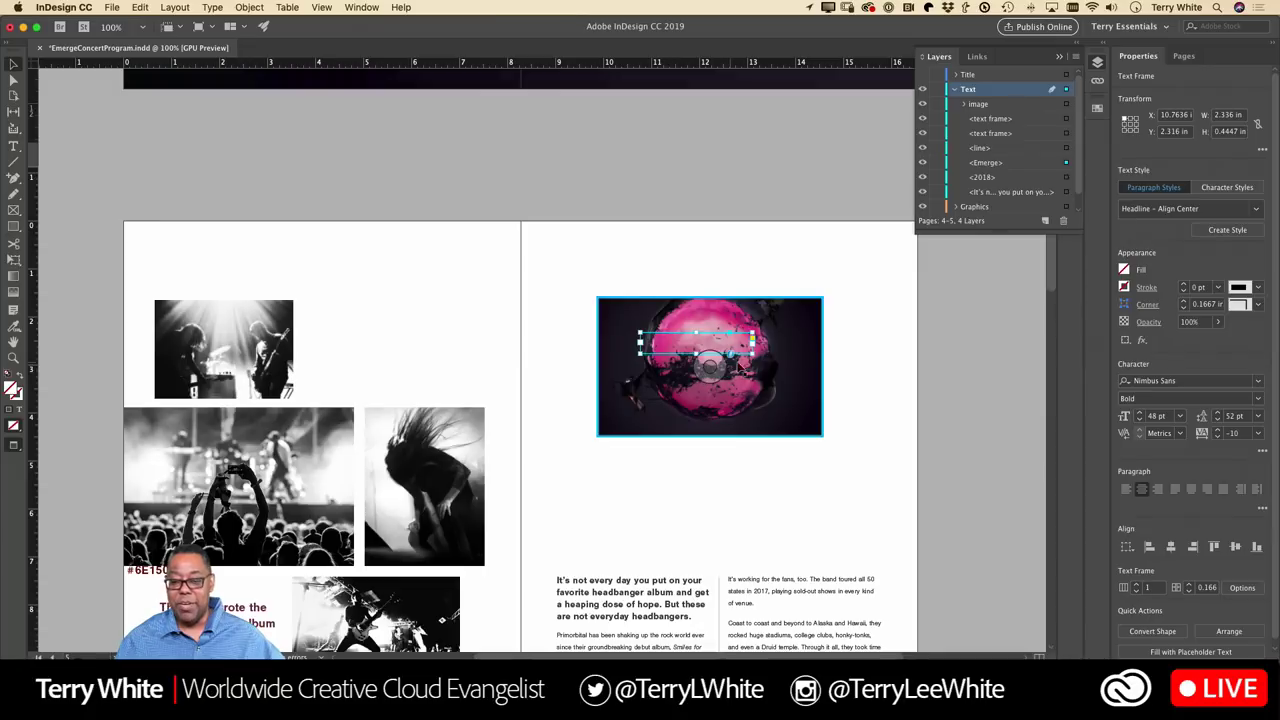
drag(753, 354, 805, 381)
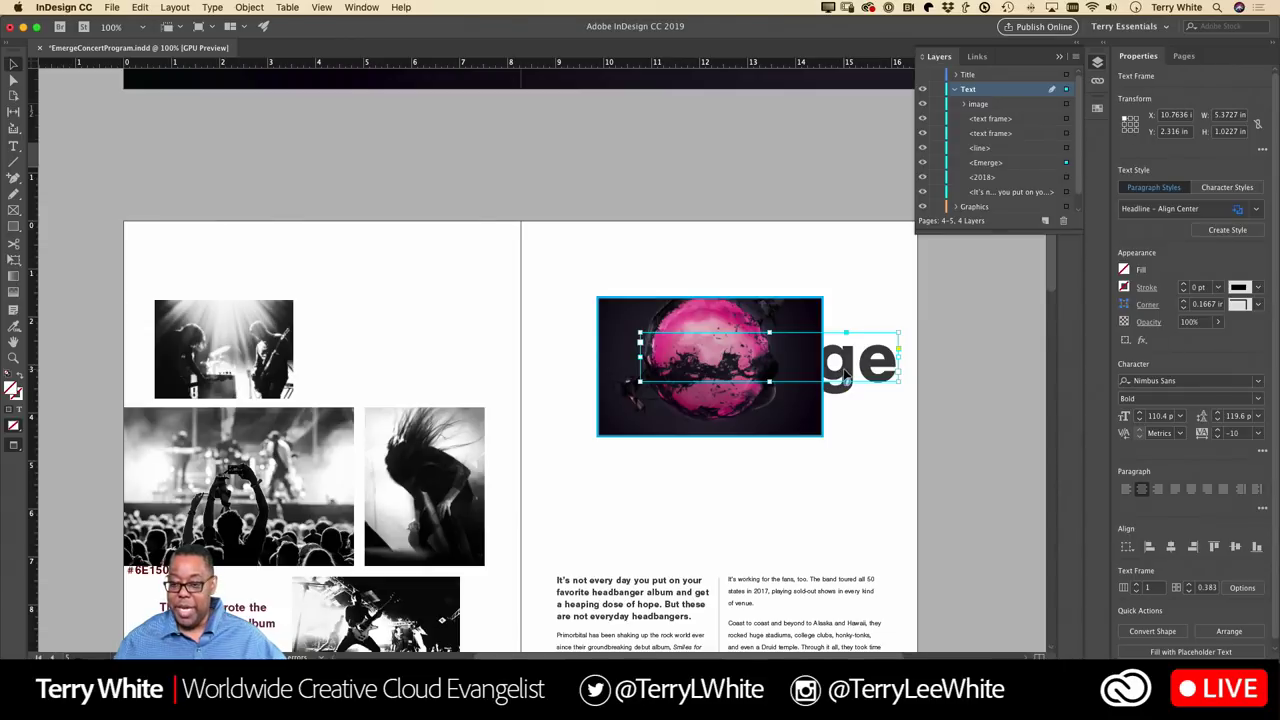
Step: Separate the overlapping objects, placing the enlarged "Emerge" headline above the "2018" line and the pink sphere image below it
drag(836, 372, 780, 554)
click(765, 385)
key(shift+Up)
key(shift+Up)
key(shift+Up)
key(shift+Up)
key(shift+Up)
key(shift+Up)
key(shift+Up)
key(shift+Up)
key(shift+Up)
drag(770, 480, 777, 443)
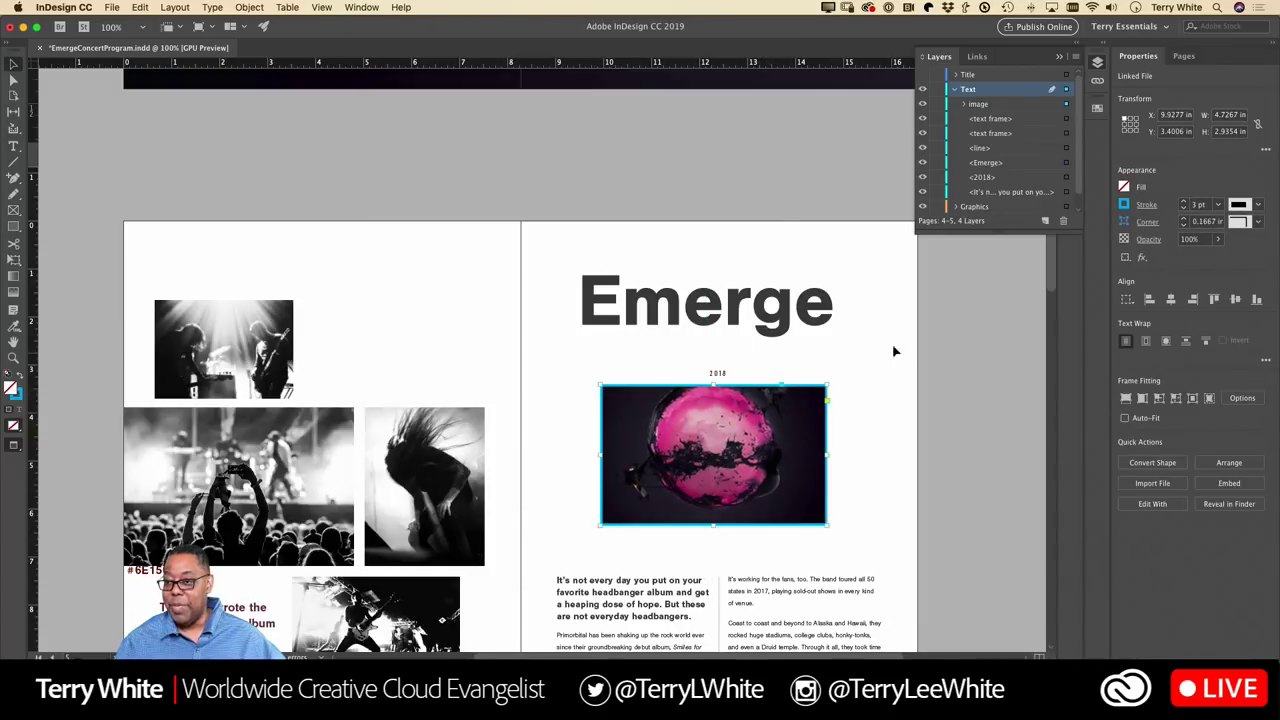
scroll(1003, 190, down, 1)
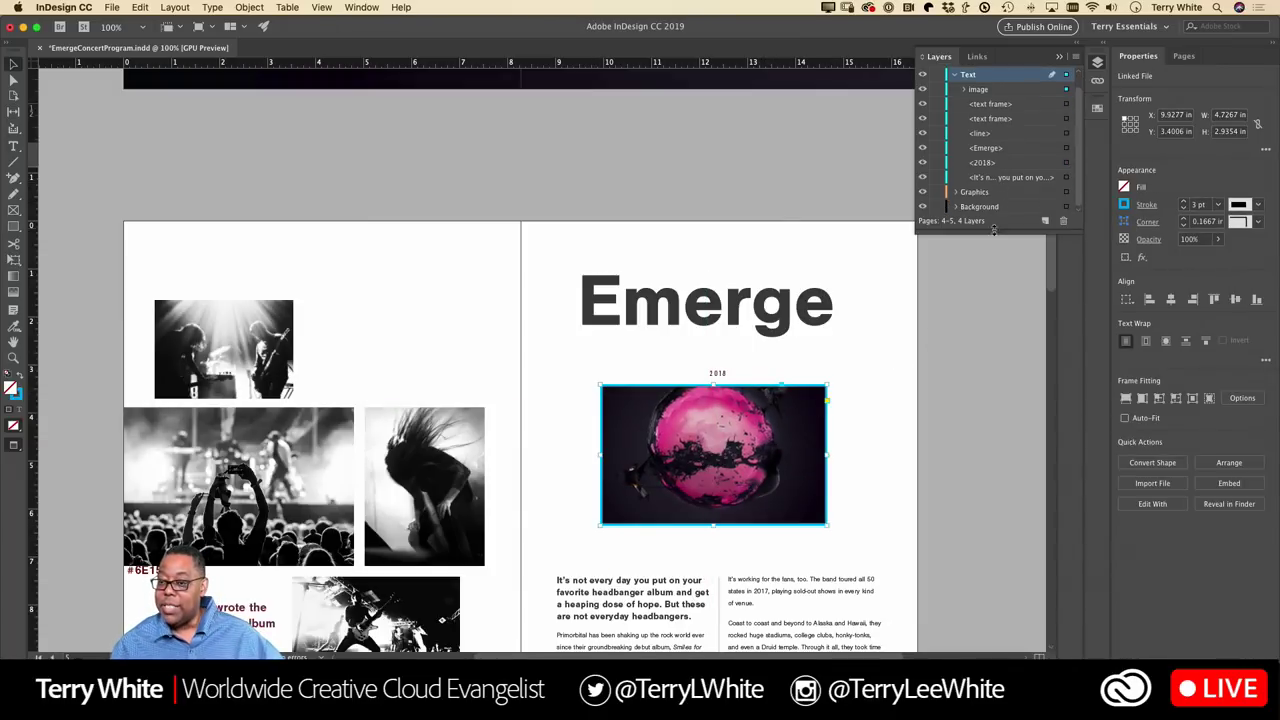
Step: Move the pink sphere image from the Text layer to the Graphics layer and check it by hiding and reshowing that layer
drag(986, 234, 996, 393)
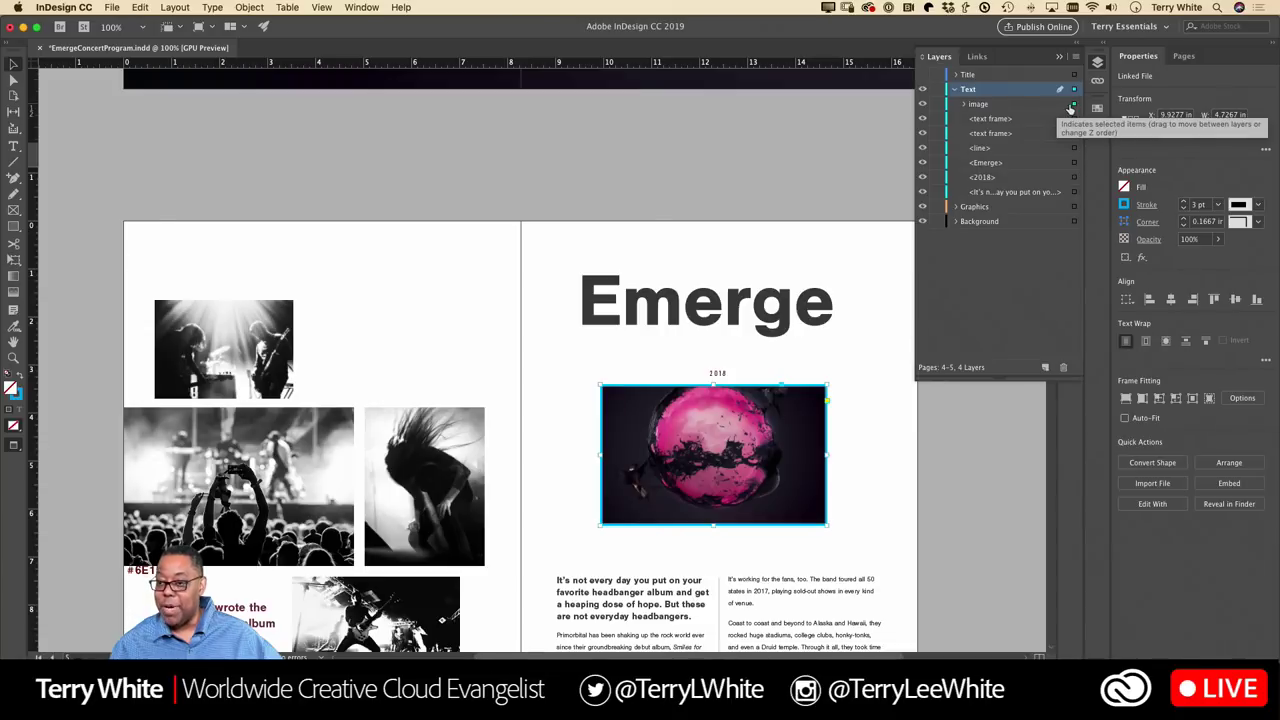
drag(1074, 106, 1062, 208)
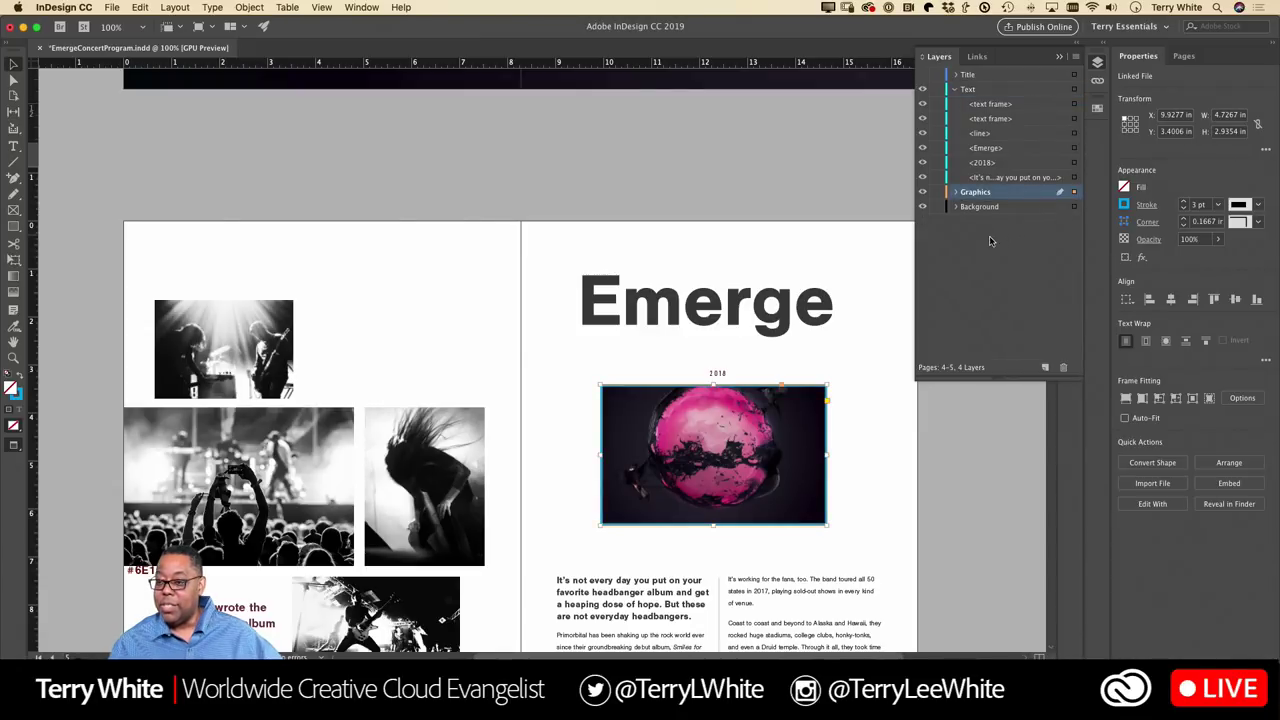
click(923, 192)
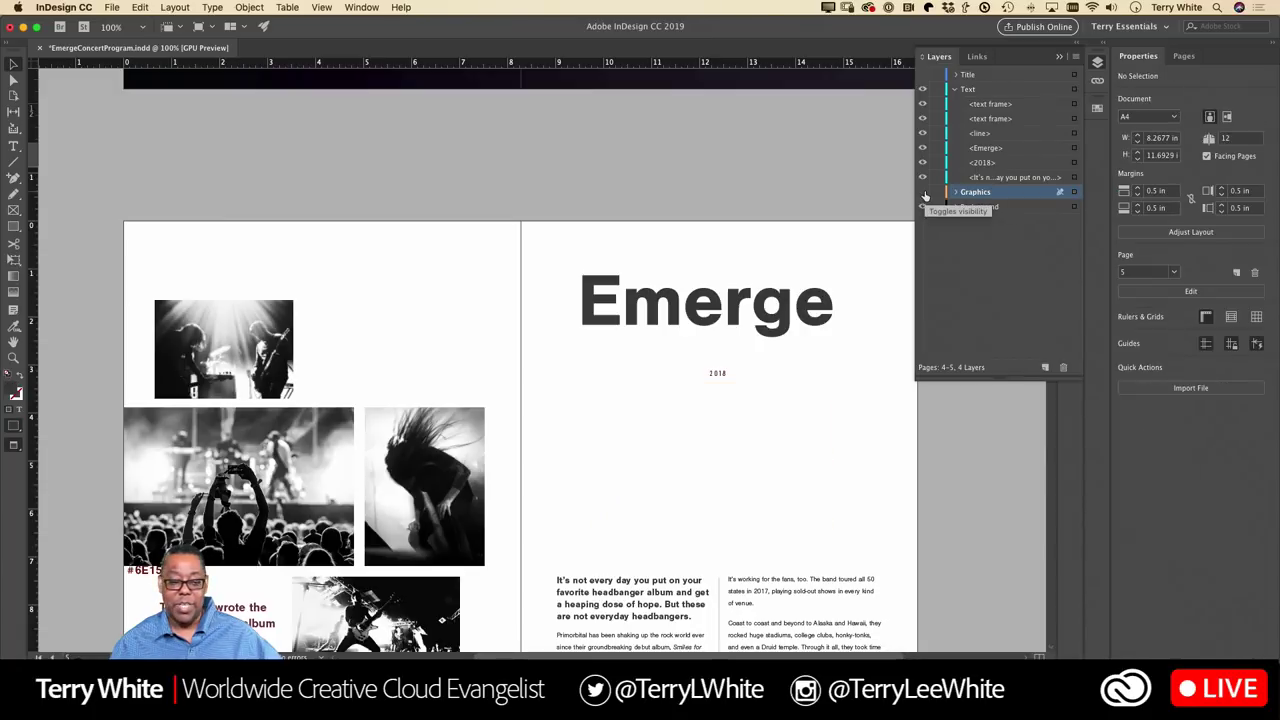
click(923, 192)
Step: Select the three upper black-and-white band photos together and examine which objects sit on the Background layer
drag(140, 347, 432, 502)
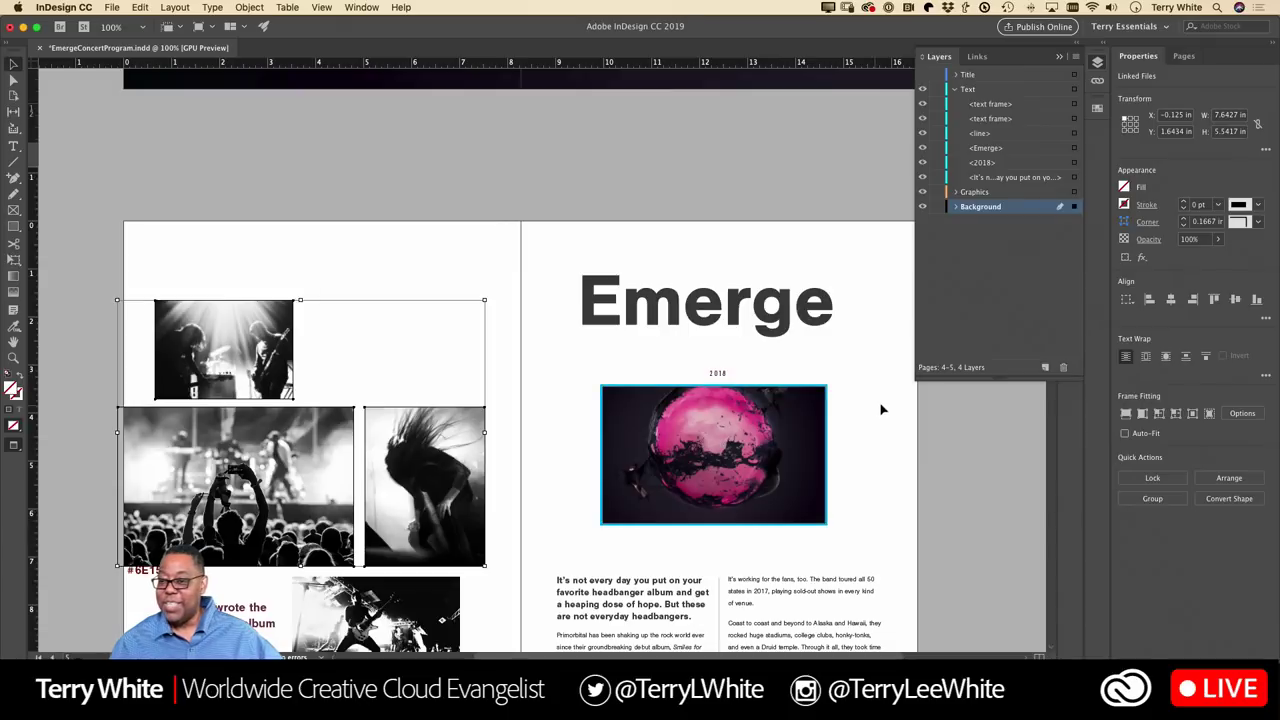
click(956, 207)
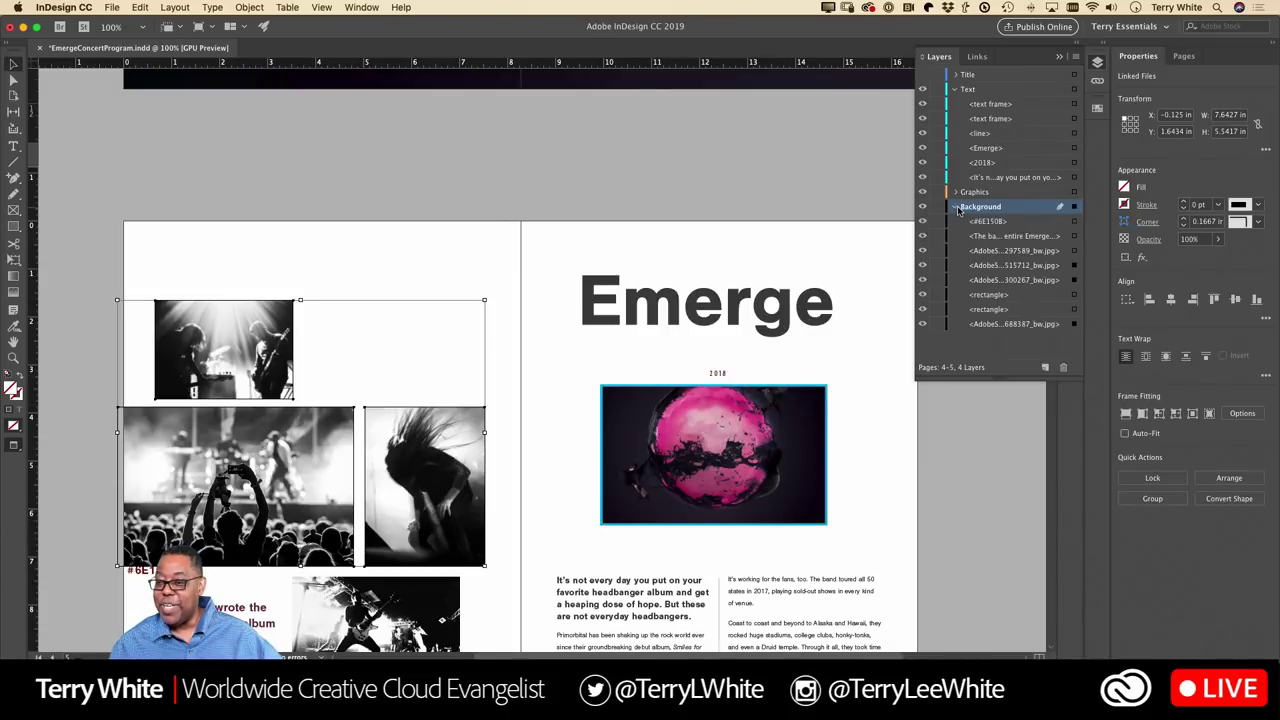
click(956, 207)
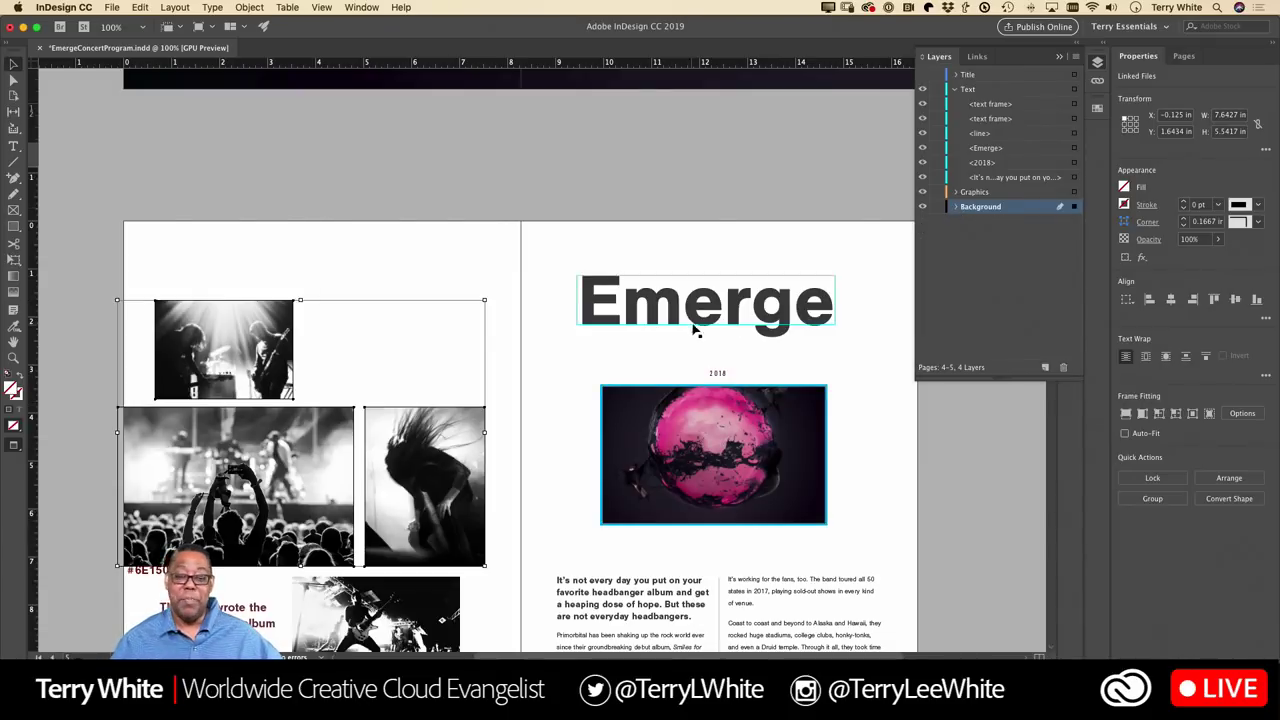
click(716, 236)
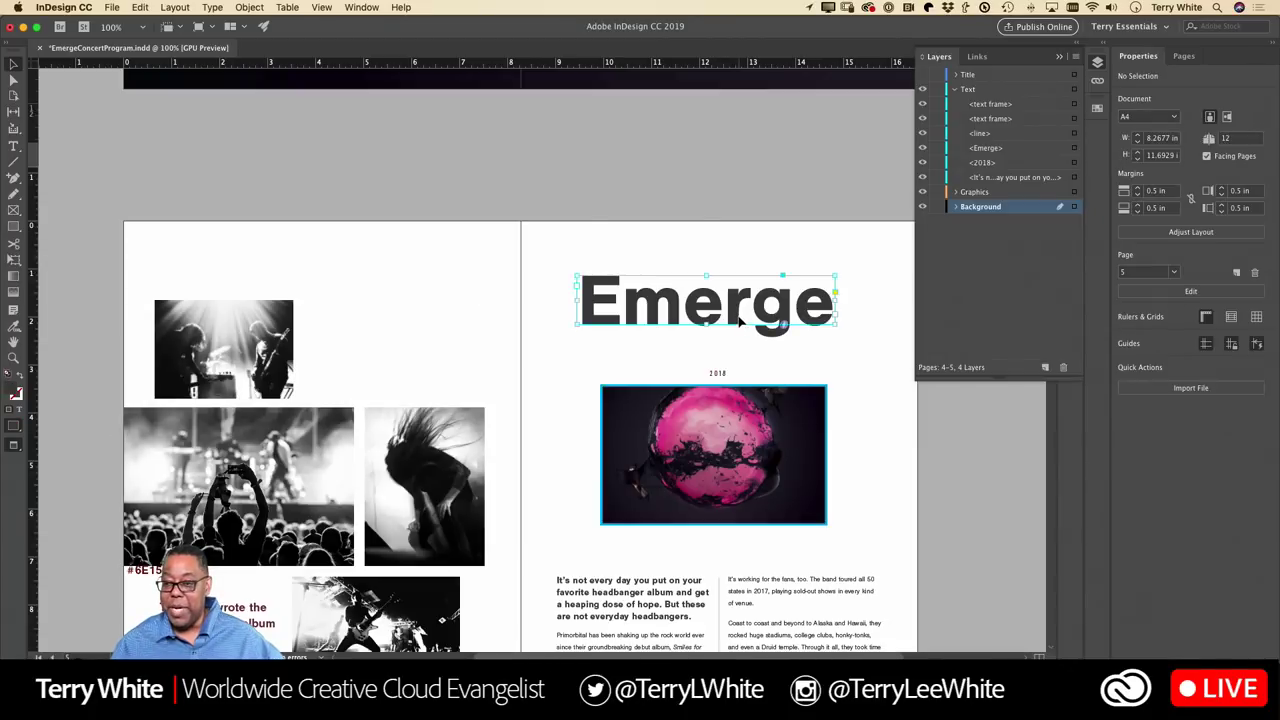
Step: Lock the Graphics layer and test selecting the pink sphere image and the "2018" and "Emerge" text frames
click(779, 316)
click(781, 400)
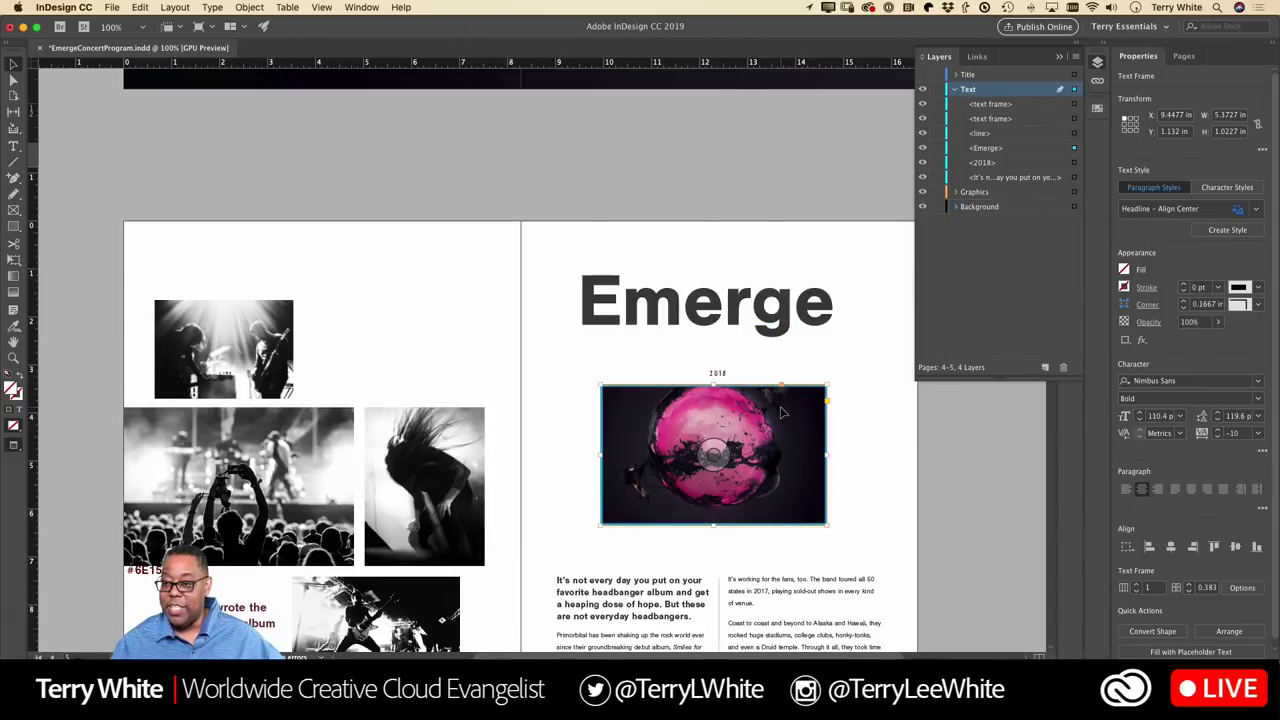
click(956, 192)
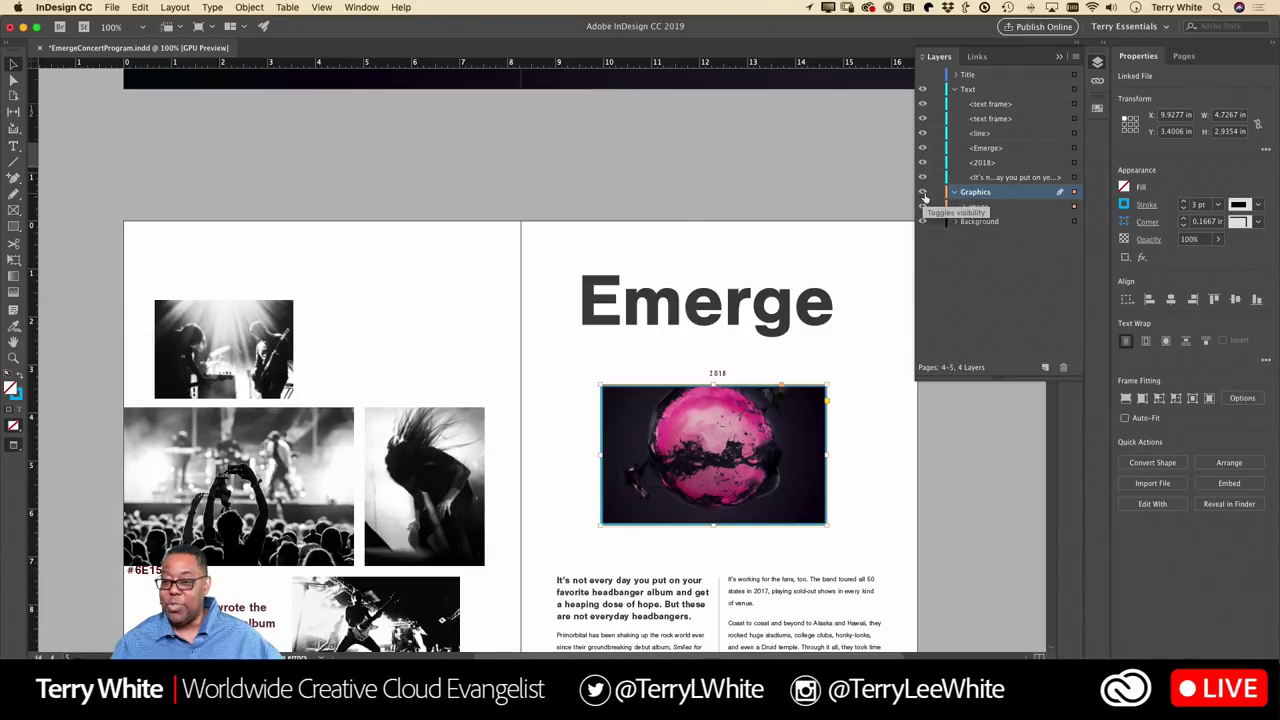
click(938, 192)
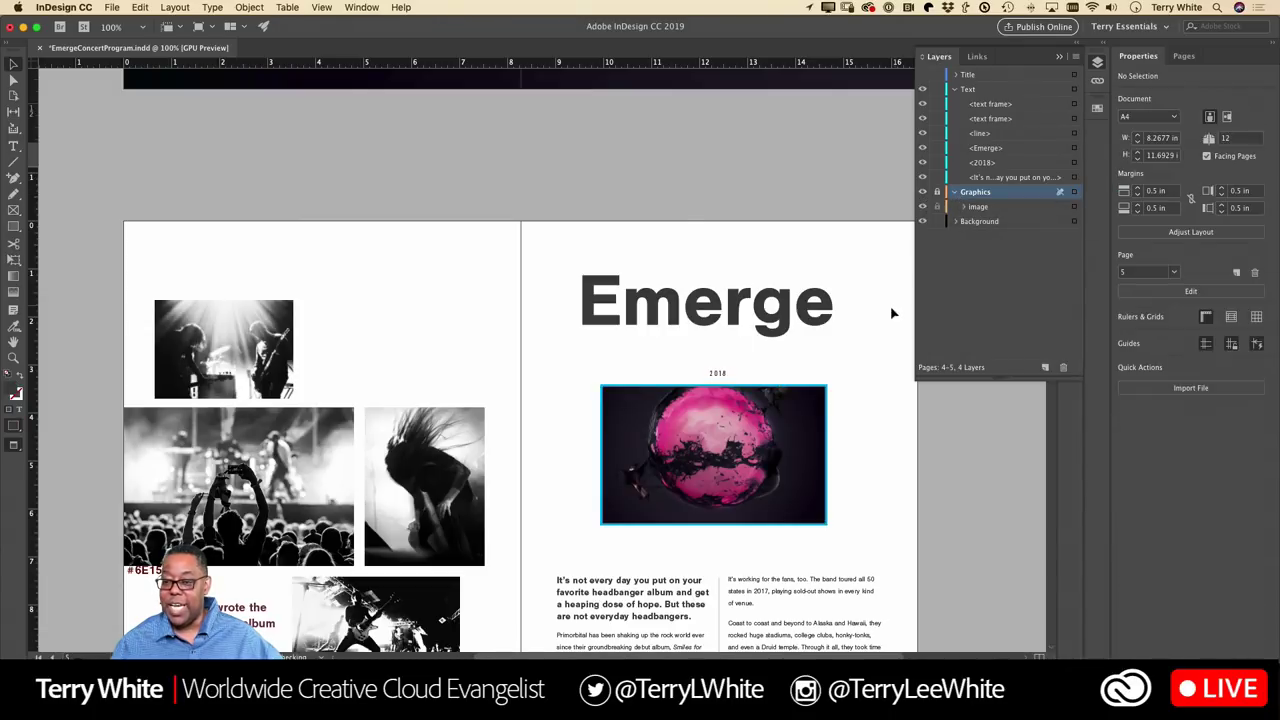
click(718, 372)
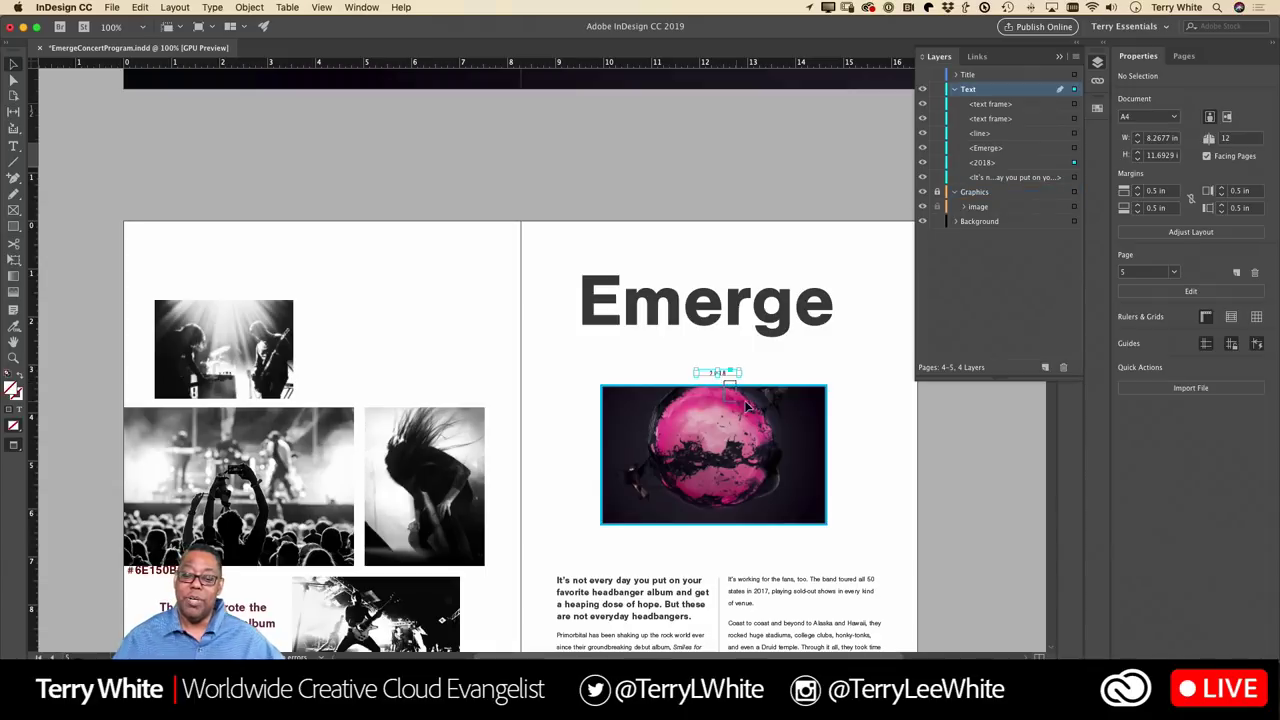
click(789, 385)
click(717, 372)
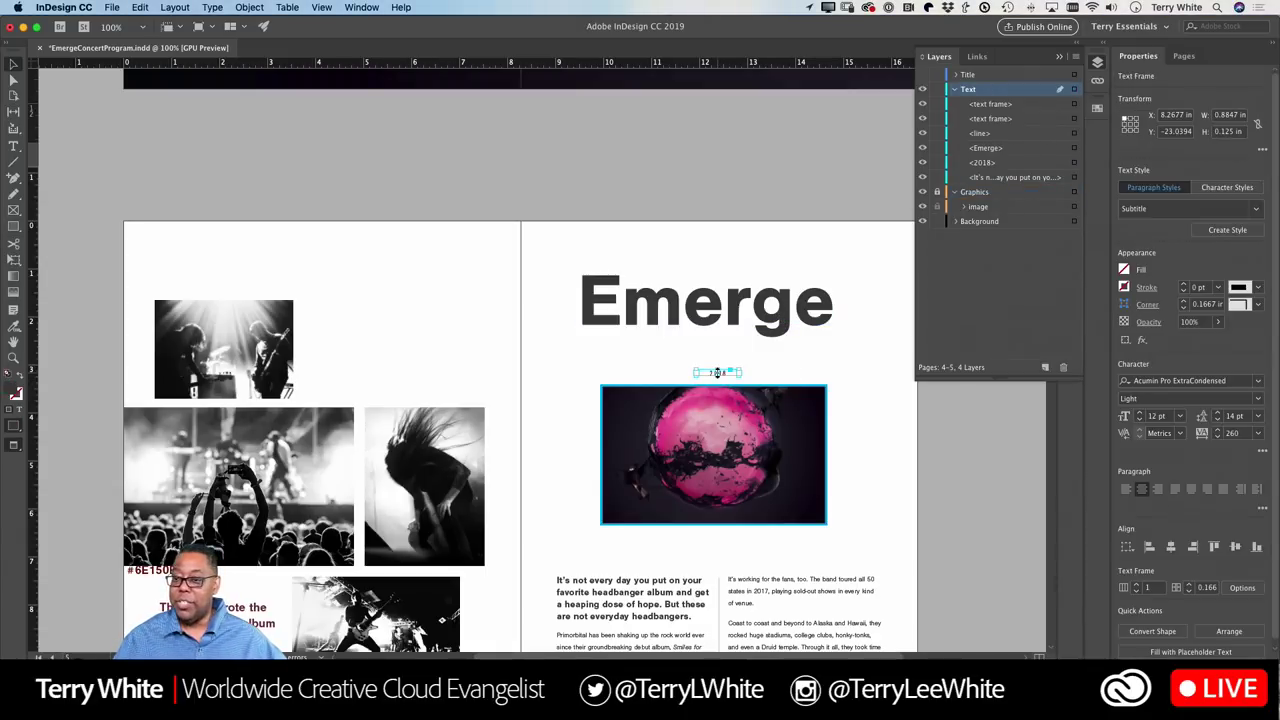
click(730, 316)
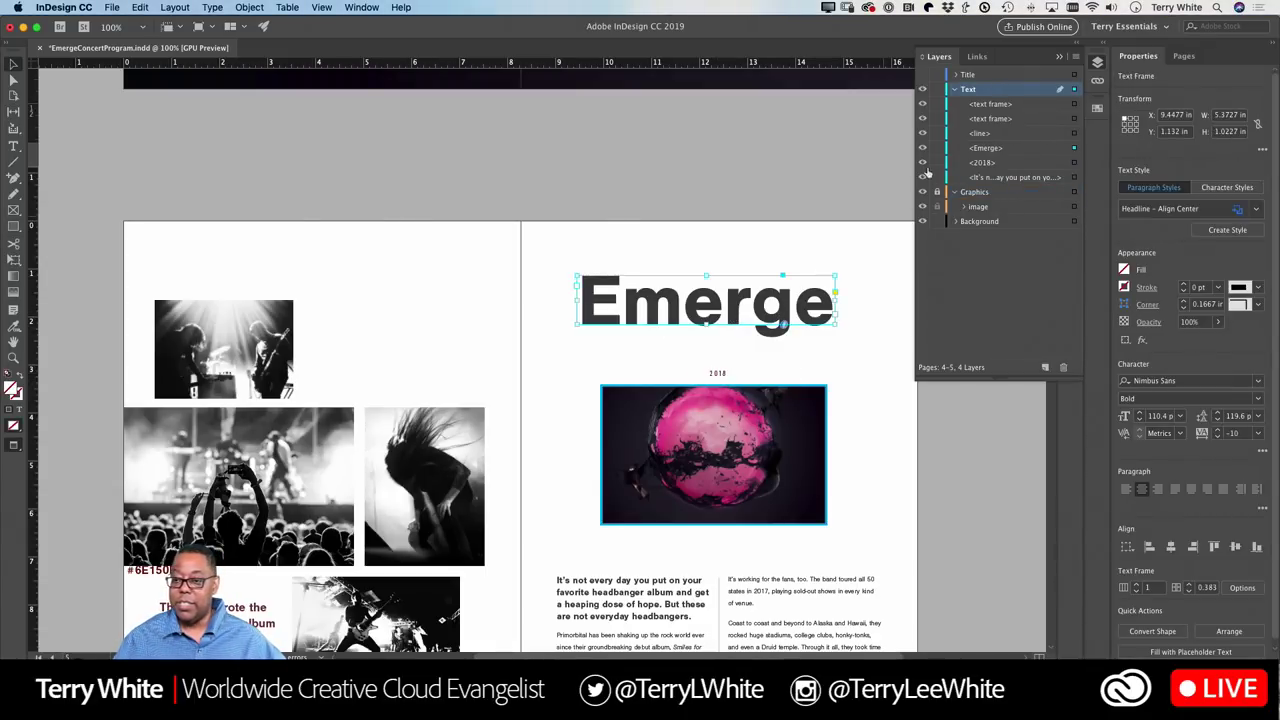
Step: Lock the Text layer instead of the Graphics layer and move the pink sphere image down slightly, to about Y 3.48 in
click(937, 89)
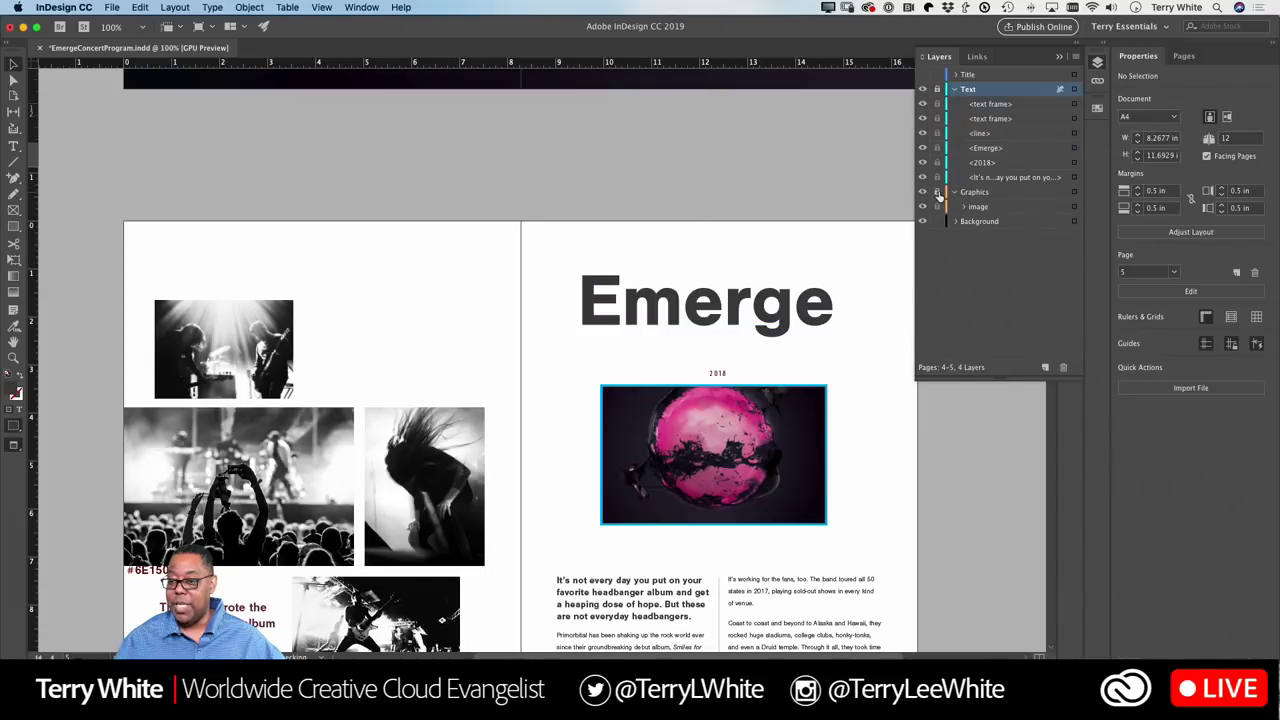
drag(792, 451, 814, 456)
drag(643, 414, 621, 449)
drag(763, 445, 772, 474)
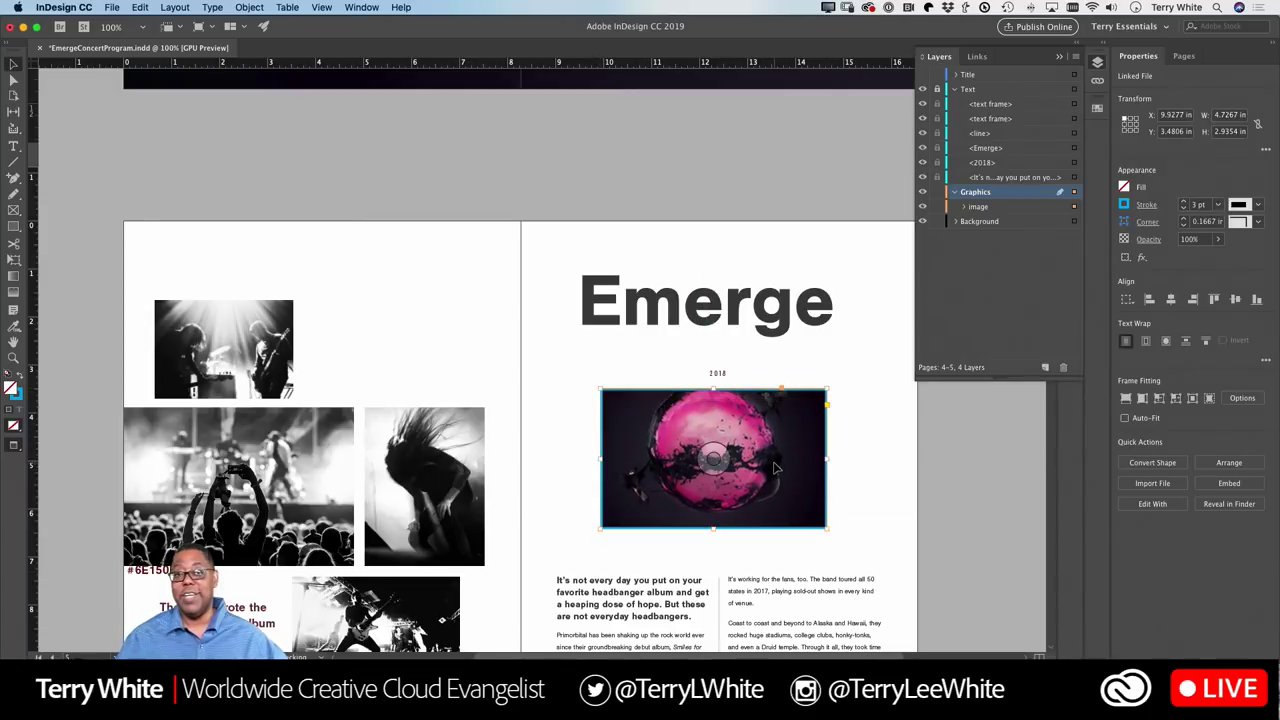